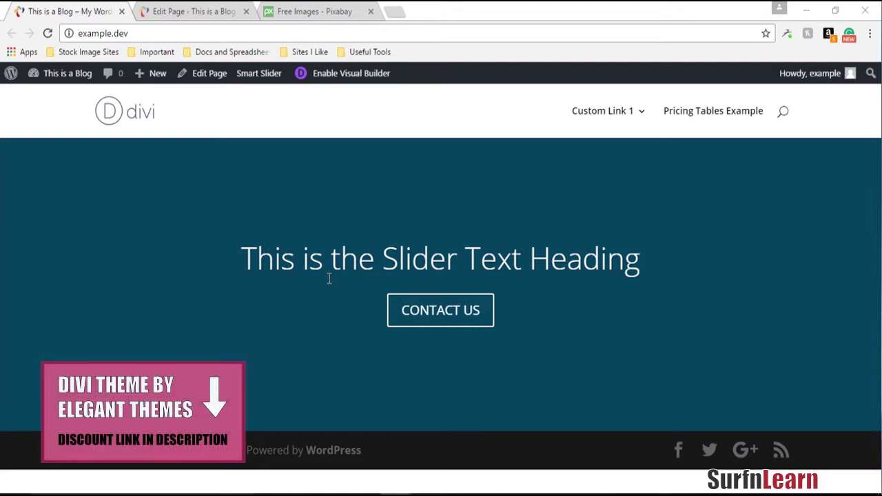
Glance at Pixabay and the live homepage, then return to the Homepage's Divi Builder editor.
left_click(301, 11)
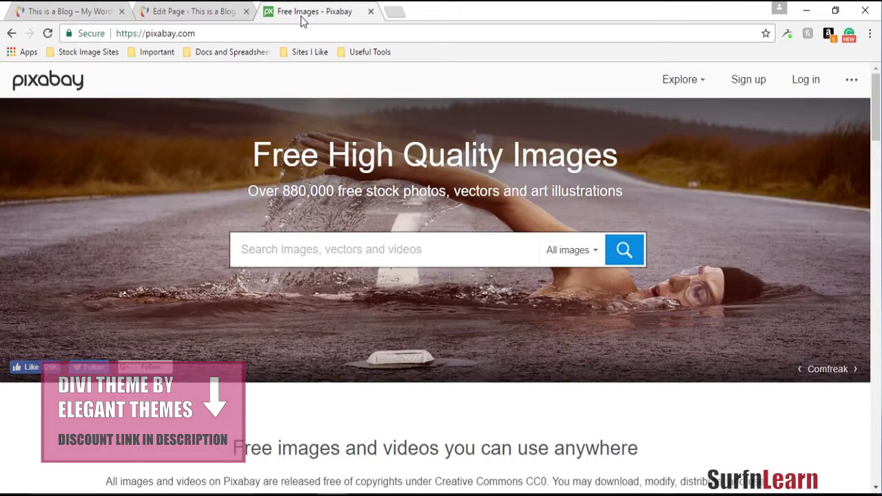
left_click(193, 11)
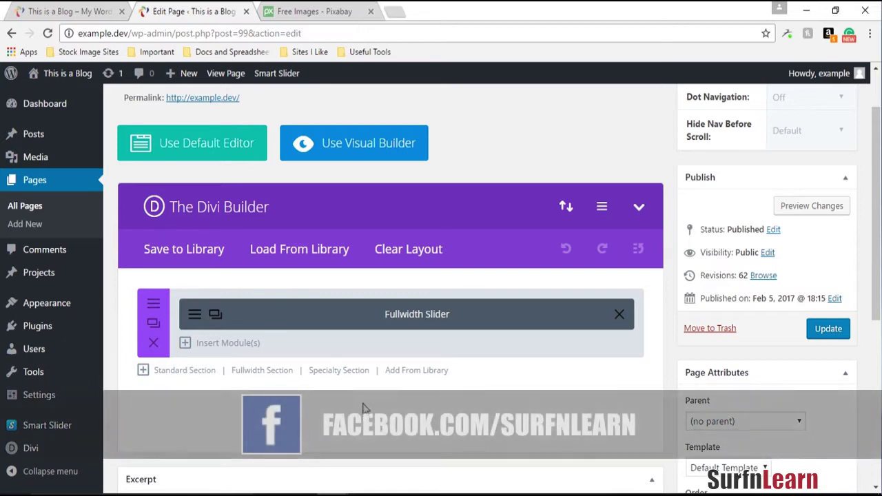
left_click(76, 10)
left_click(191, 11)
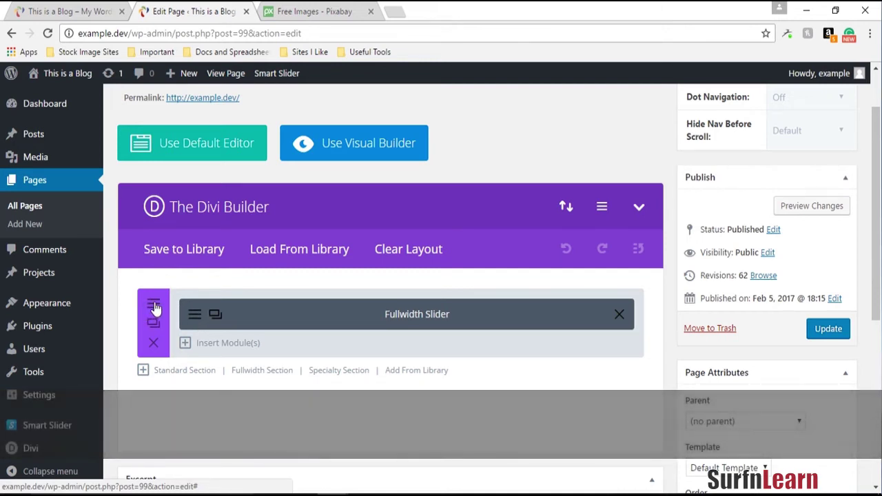
Set kitchen-2014860_1280.jpg as the background image of the Fullwidth Slider's slide.
left_click(190, 314)
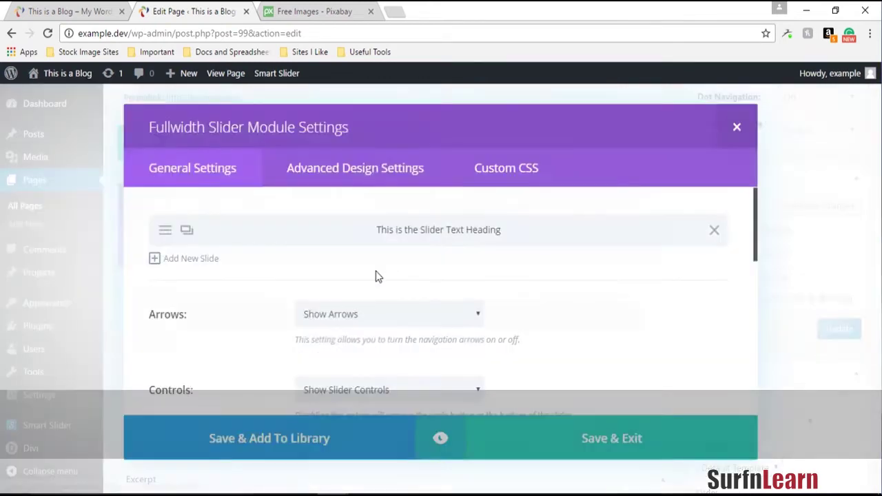
scroll(380, 286, "down", 3)
scroll(384, 285, "up", 3)
left_click(157, 228)
scroll(479, 298, "down", 5)
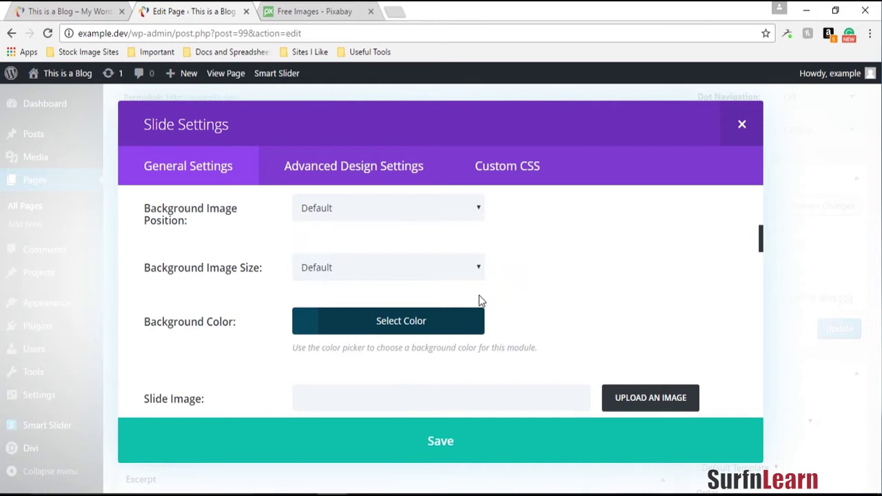
scroll(480, 300, "up", 2)
left_click(652, 255)
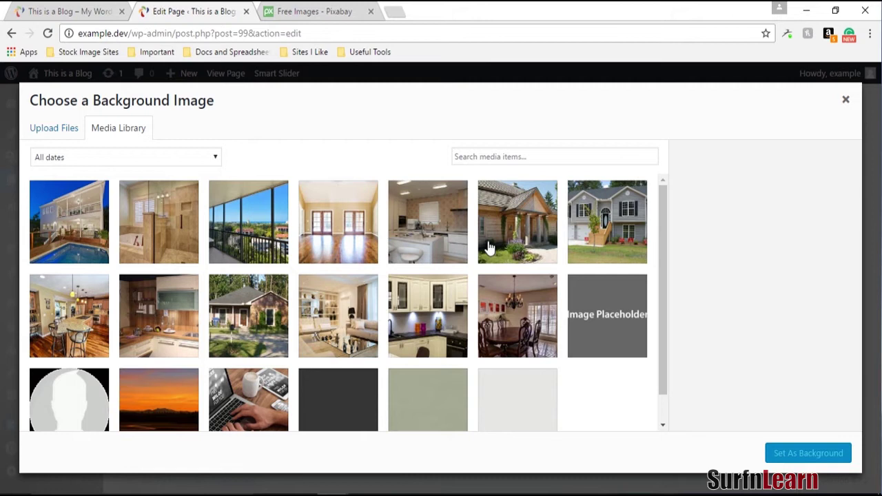
left_click(102, 333)
left_click(802, 454)
scroll(451, 257, "down", 2)
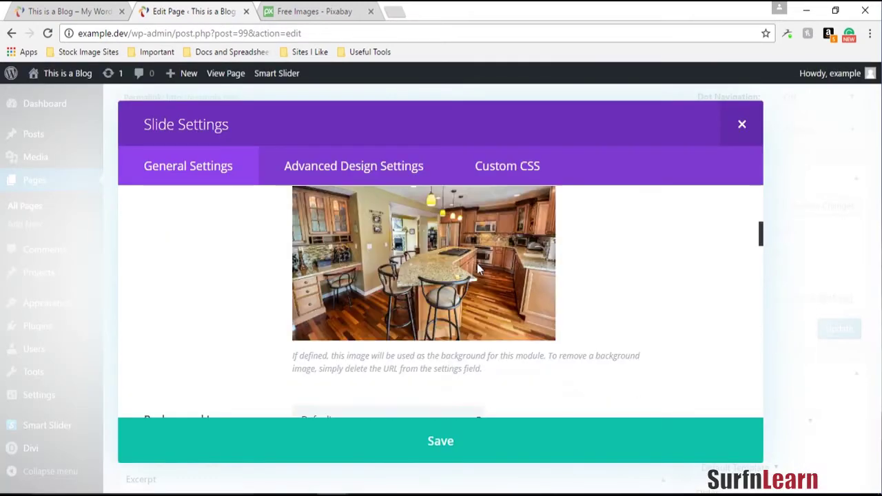
left_click(341, 176)
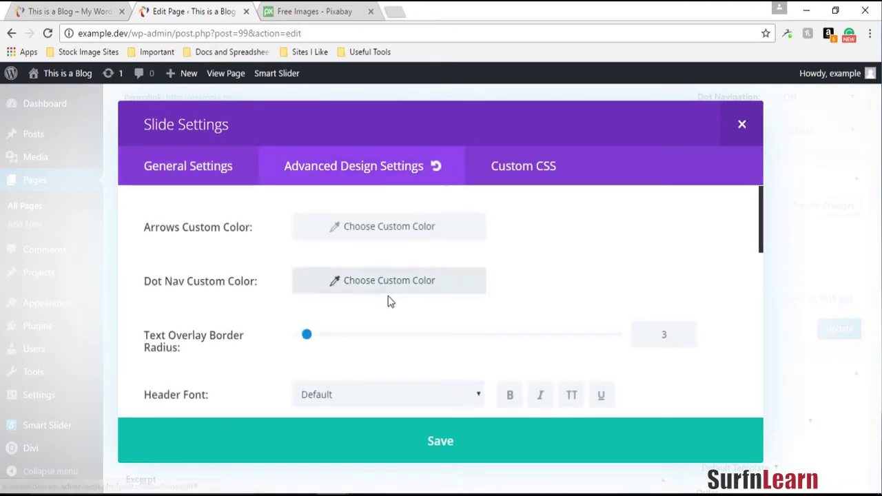
Set the slide heading font to bold, uppercase Lato.
scroll(282, 331, "down", 2)
left_click(367, 259)
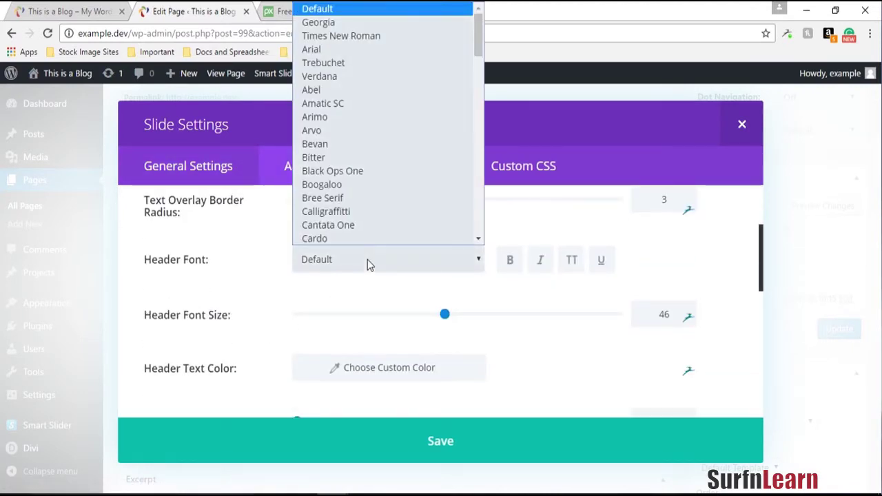
scroll(379, 173, "down", 6)
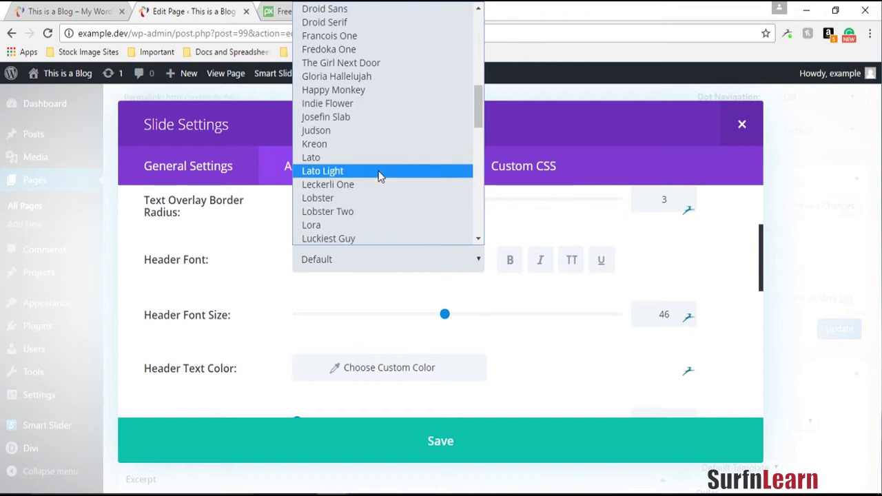
left_click(382, 158)
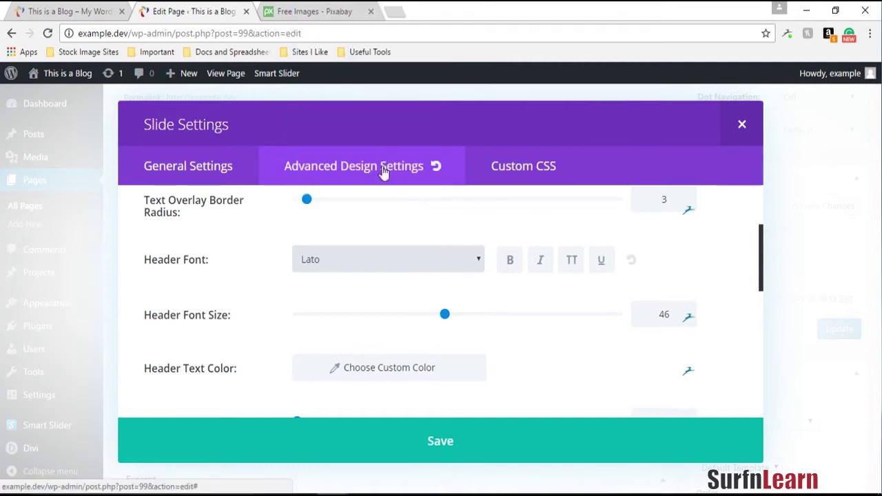
left_click(571, 270)
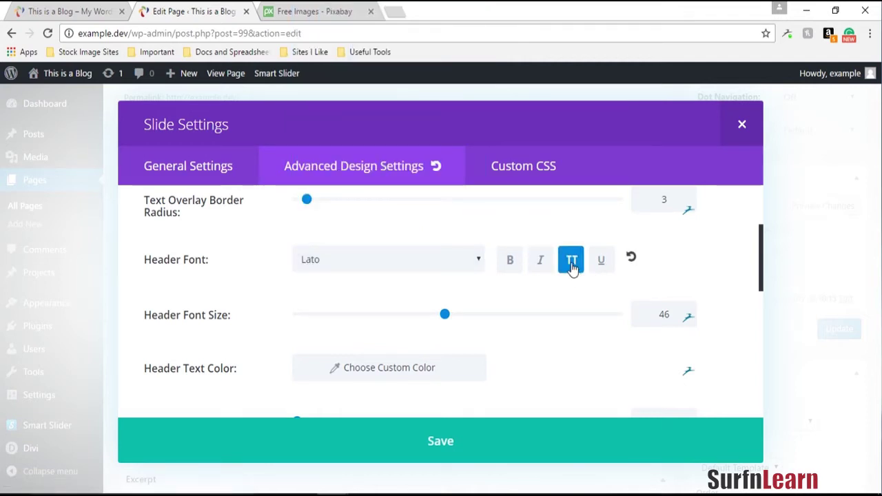
left_click(515, 267)
Save the slide and slider settings and update the homepage.
left_click(525, 441)
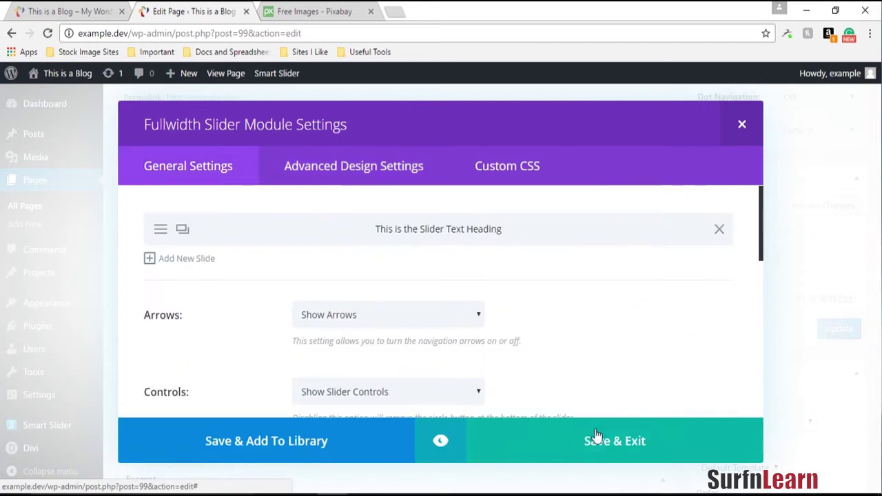
left_click(606, 434)
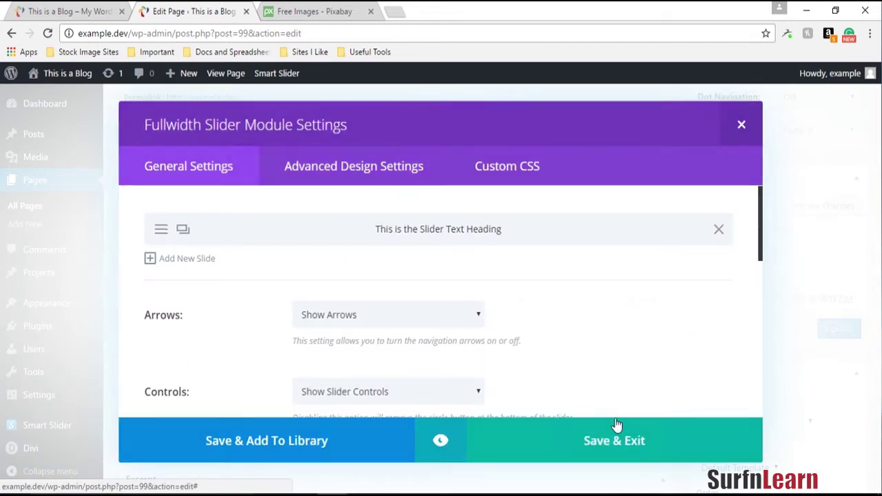
left_click(823, 331)
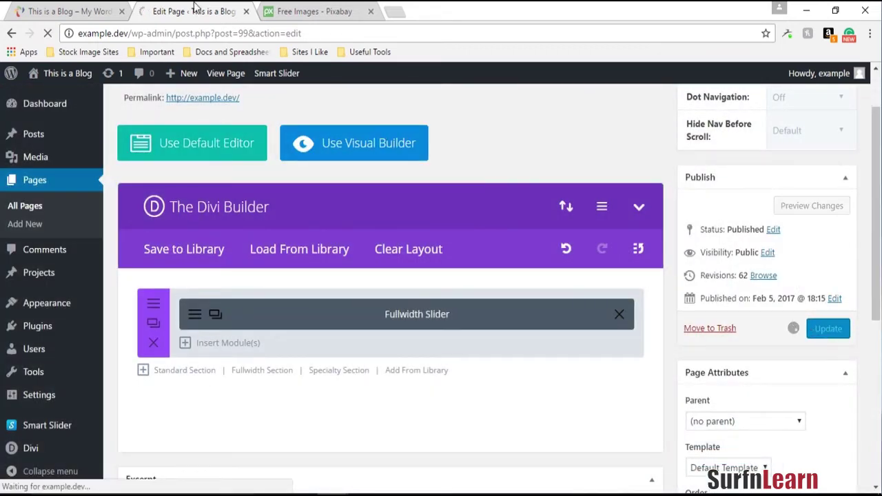
left_click(97, 10)
Reload the live homepage, highlight the uppercase heading over the kitchen photo, and return to the editor.
left_click(48, 34)
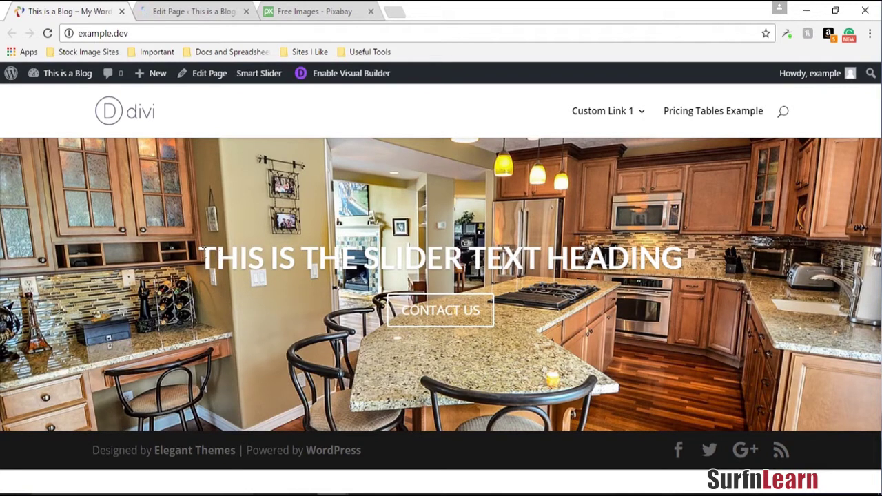
left_click_drag(200, 258, 689, 256)
left_click(689, 290)
left_click(193, 11)
scroll(269, 260, "down", 2)
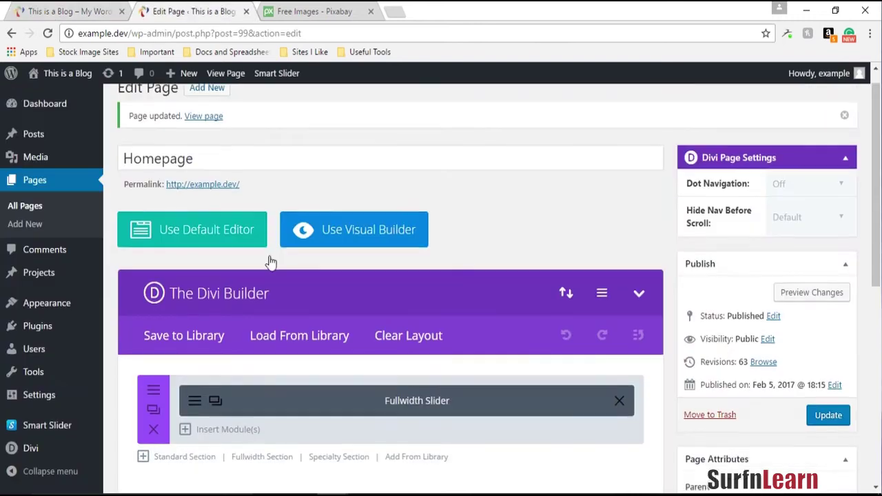
Turn on the slide's text overlay with a dark translucent overlay colour.
left_click(196, 286)
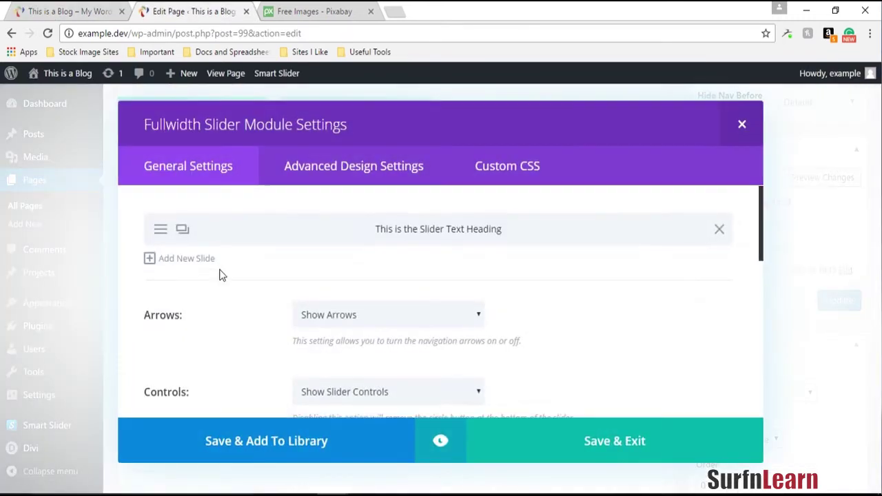
left_click(168, 230)
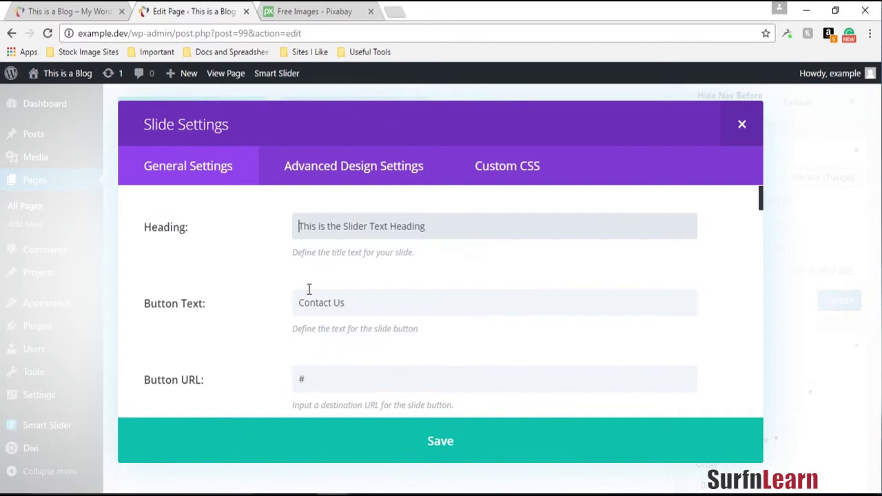
scroll(310, 288, "down", 5)
scroll(252, 292, "down", 5)
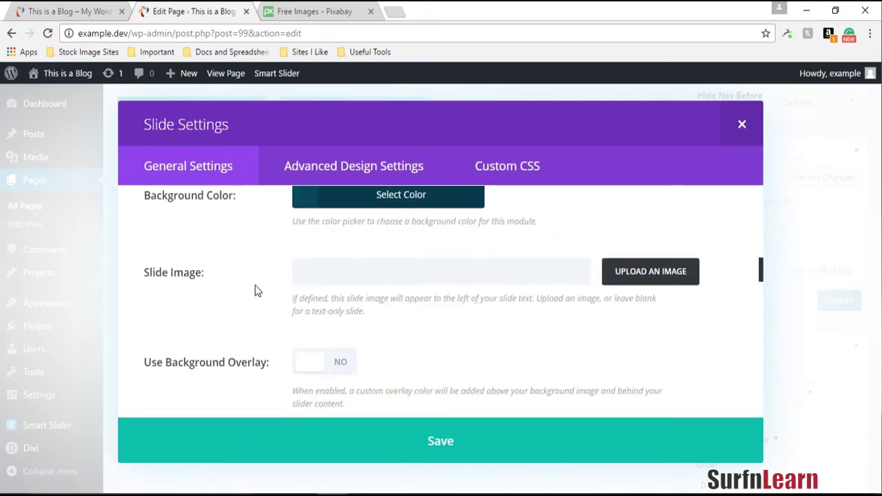
scroll(255, 288, "down", 3)
left_click(325, 253)
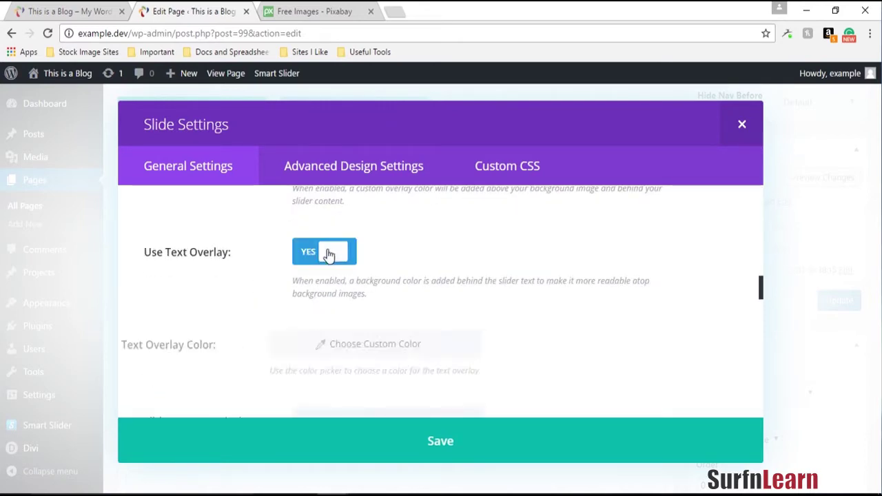
left_click(370, 346)
scroll(451, 324, "down", 3)
scroll(452, 303, "up", 2)
left_click_drag(442, 258, 447, 272)
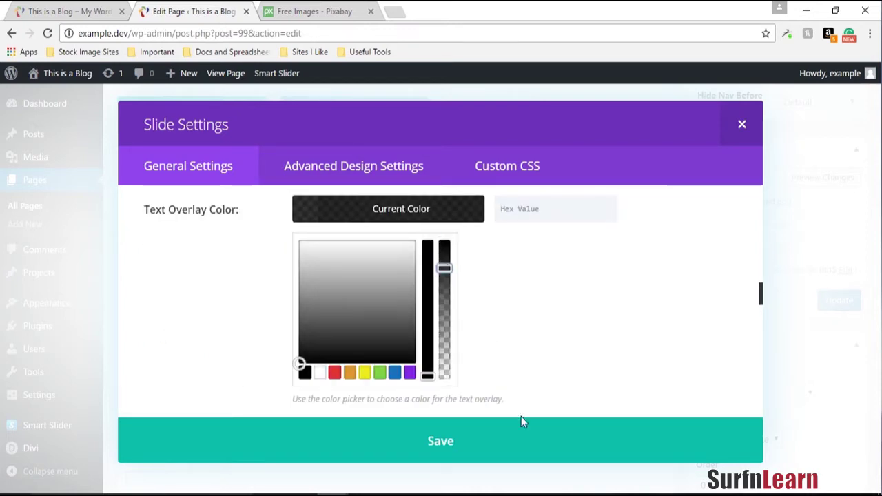
Save the slide and slider changes and update the homepage.
left_click(519, 443)
left_click(599, 445)
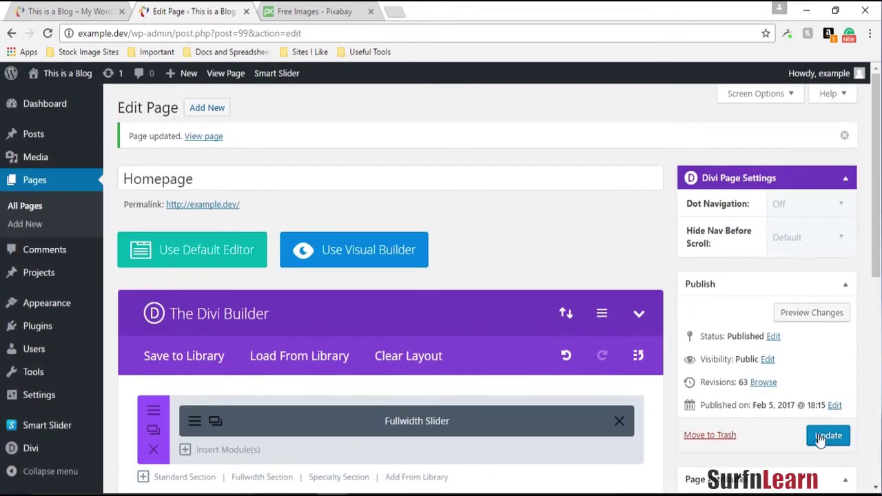
left_click(225, 72)
left_click(69, 11)
Reload the live homepage to check the heading's dark box, then glance at the editor.
left_click(48, 33)
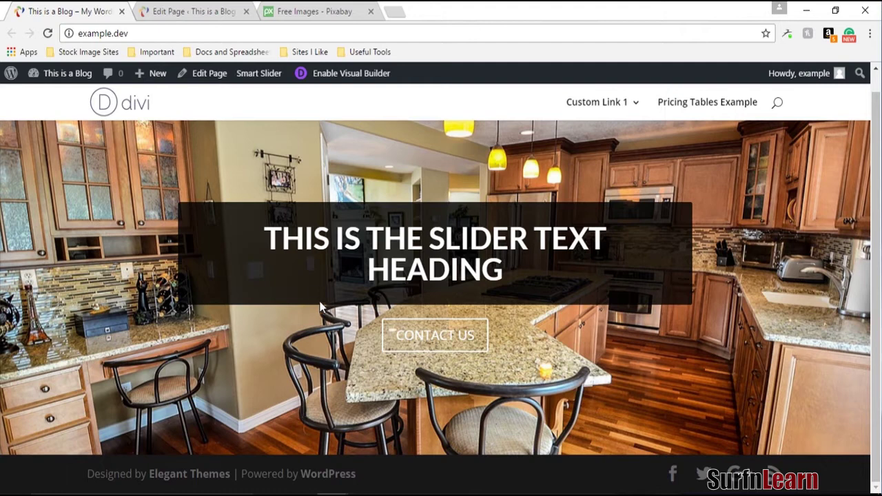
left_click(177, 12)
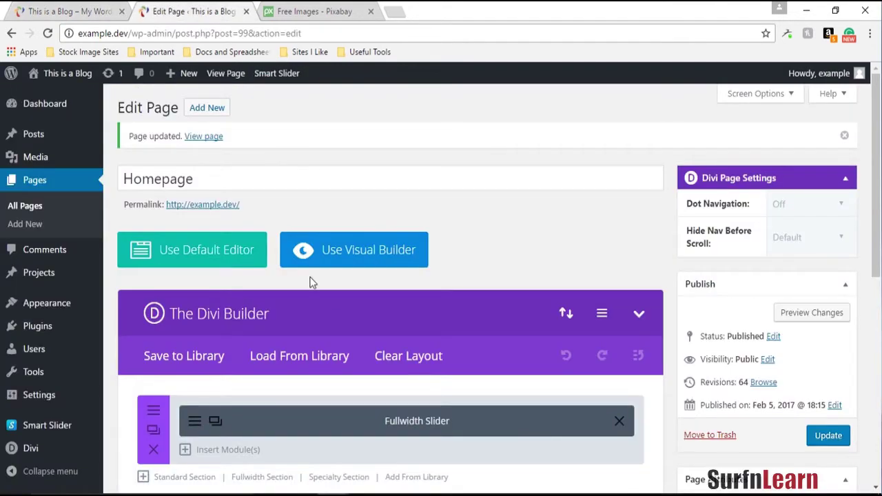
scroll(335, 305, "down", 2)
scroll(321, 232, "up", 2)
left_click(88, 9)
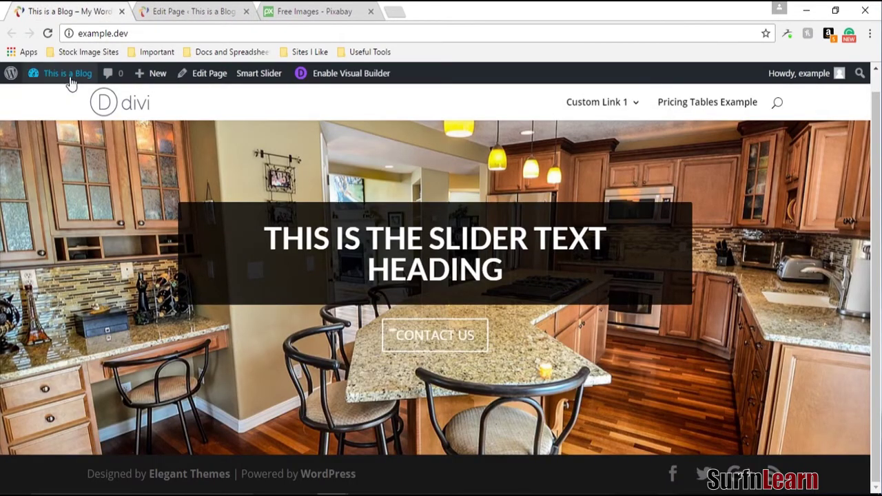
Open the theme Customizer in a new tab and wait for it to load.
mouse_move(66, 73)
right_click(73, 169)
left_click(102, 176)
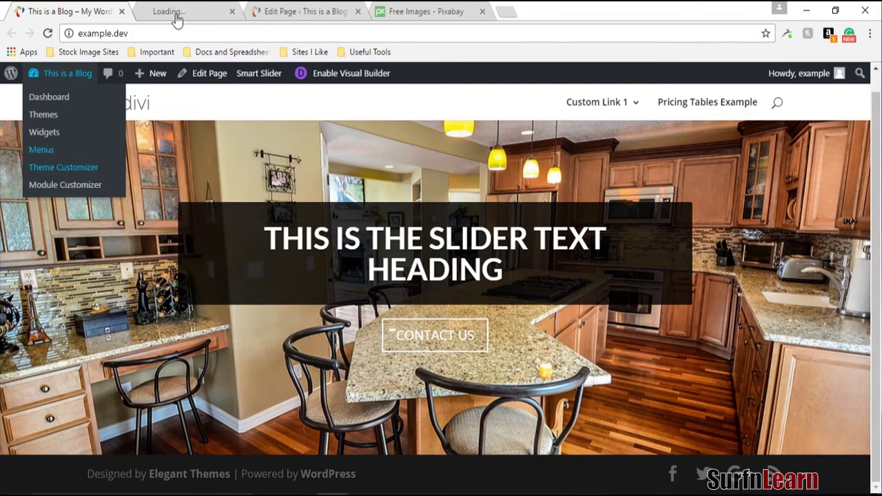
left_click(210, 7)
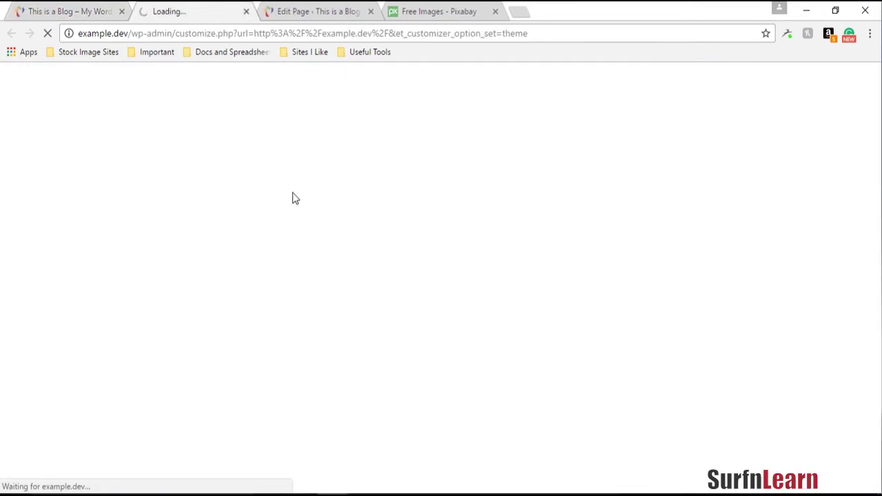
left_click(69, 8)
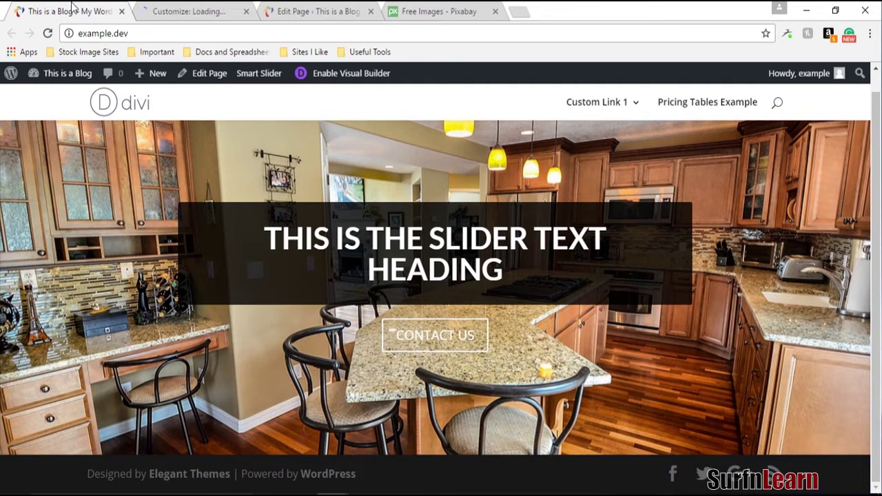
left_click(184, 8)
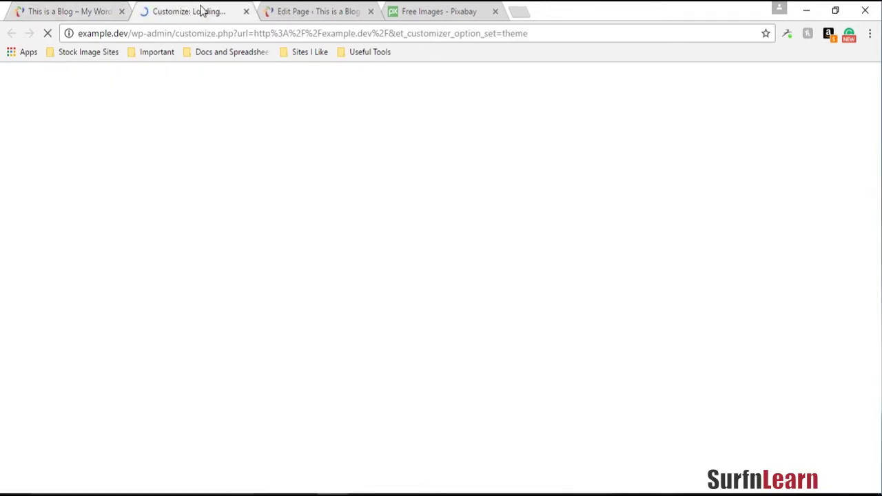
left_click(60, 8)
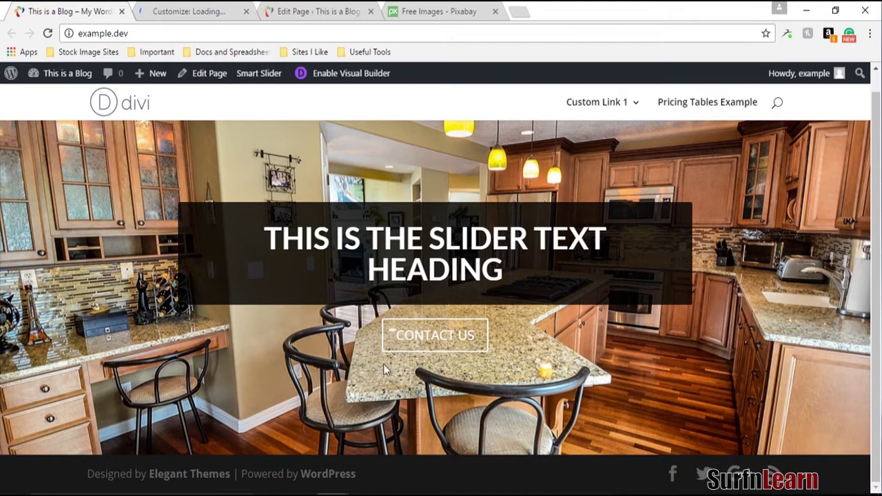
left_click(175, 9)
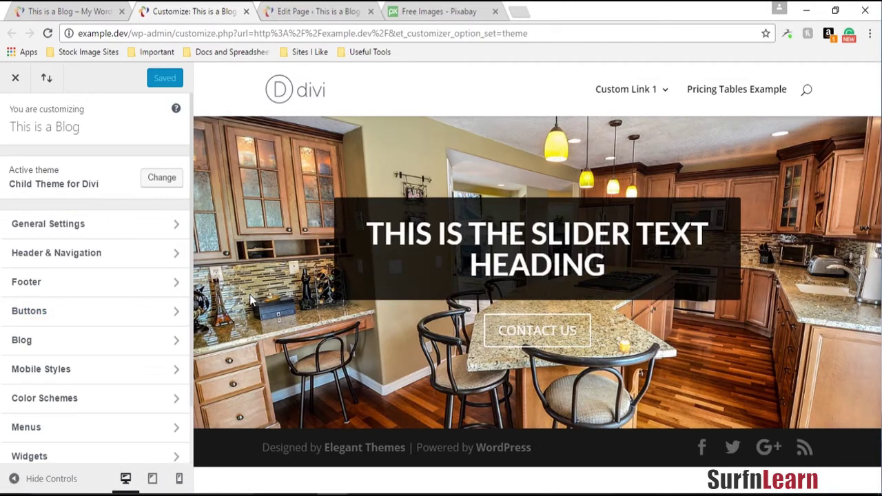
In Buttons Style, give buttons a fully opaque orange background and a black border.
left_click(147, 316)
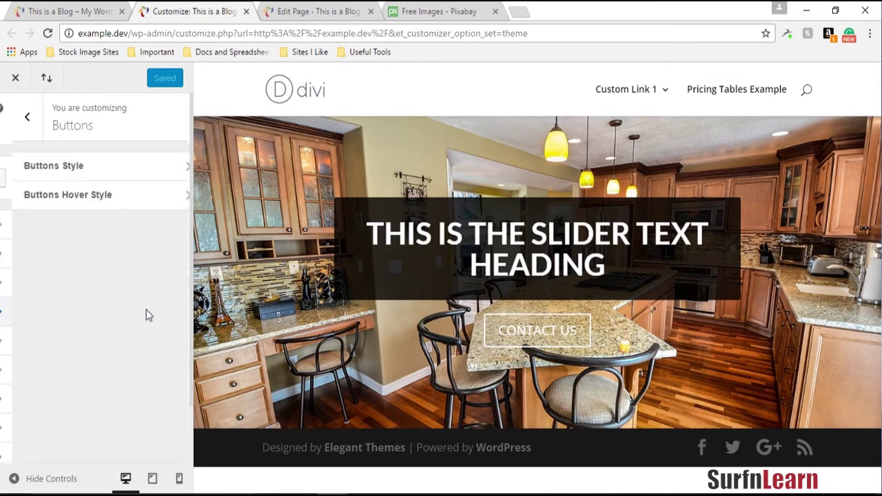
left_click(71, 165)
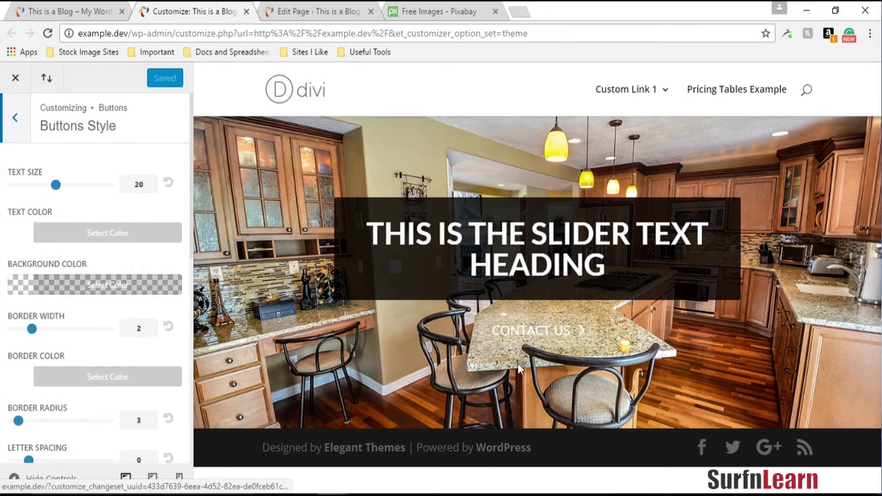
left_click(59, 290)
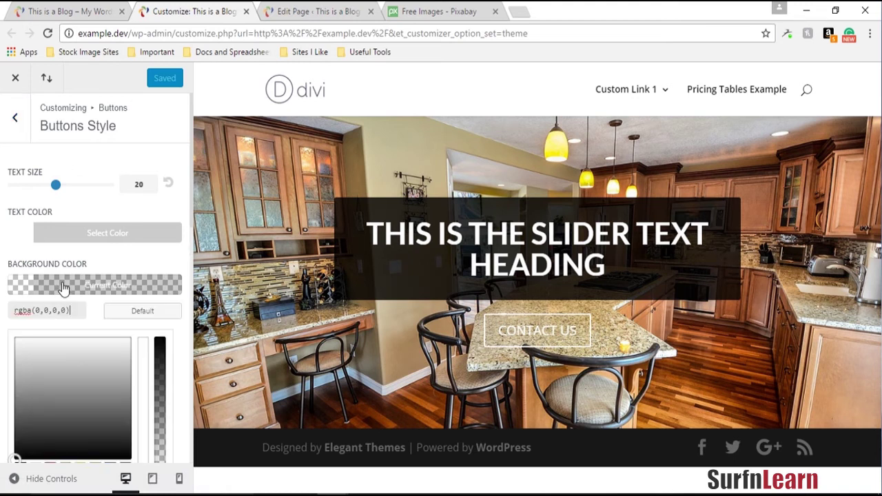
scroll(77, 275, "down", 3)
left_click(66, 267)
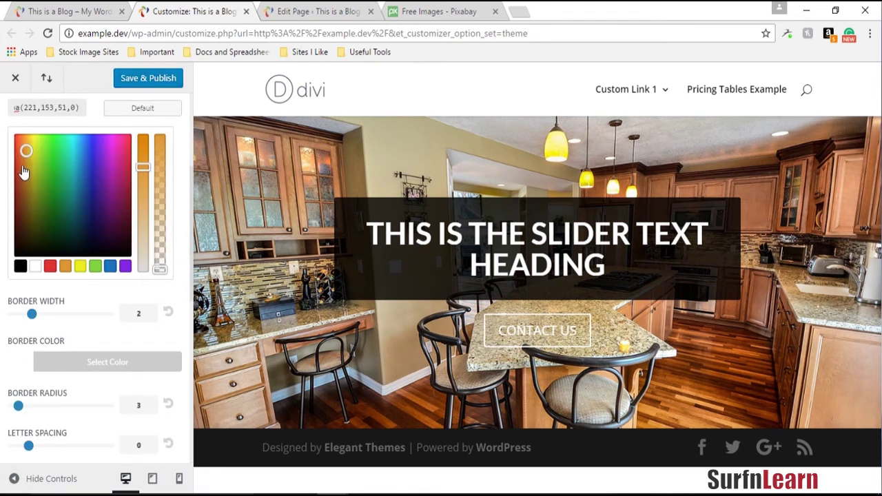
left_click_drag(159, 157, 159, 136)
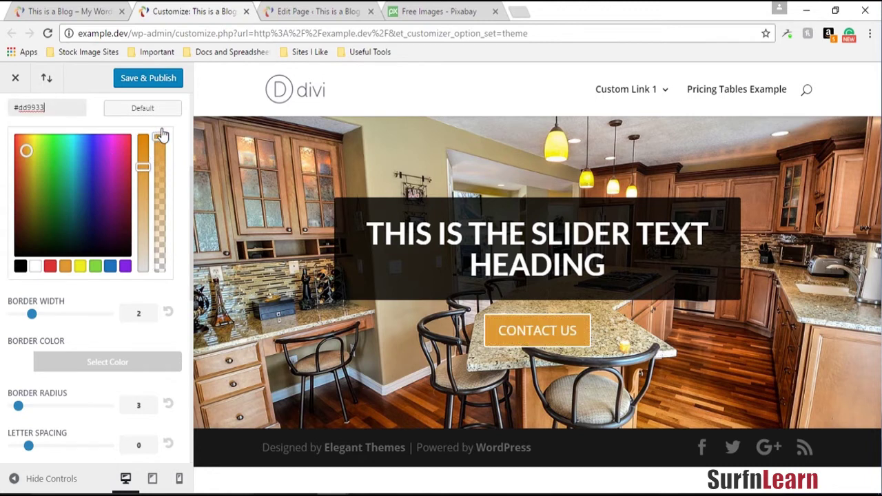
left_click(73, 355)
left_click(21, 359)
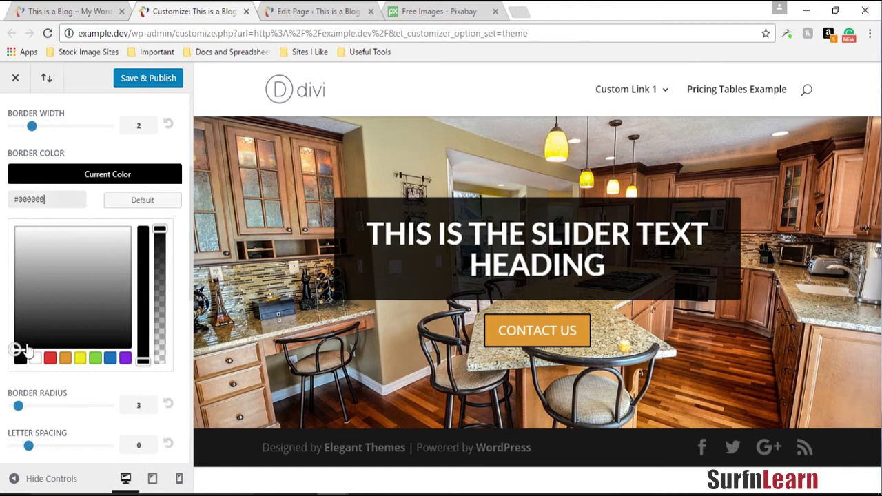
Adjust the button background to the darker orange #c46200 and publish the styling.
scroll(64, 169, "up", 2)
left_click(71, 153)
left_click(23, 239)
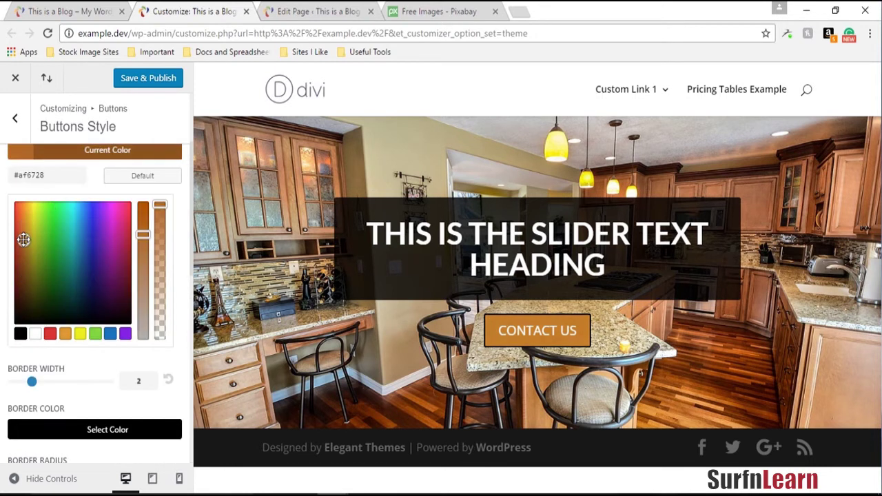
mouse_move(23, 239)
left_mouse_down()
mouse_move(22, 220)
mouse_move(67, 250)
mouse_move(65, 282)
mouse_move(47, 261)
mouse_move(36, 260)
mouse_move(26, 273)
mouse_move(31, 228)
mouse_move(35, 239)
mouse_move(25, 229)
left_mouse_up()
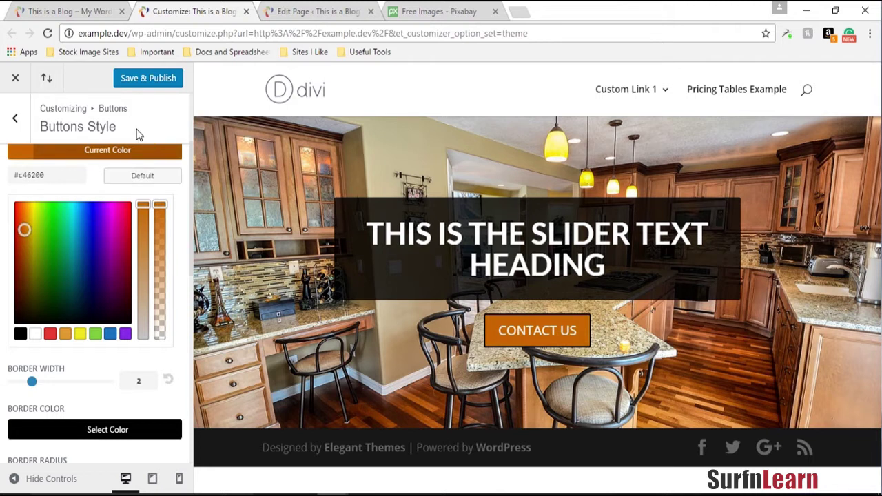
left_click(171, 78)
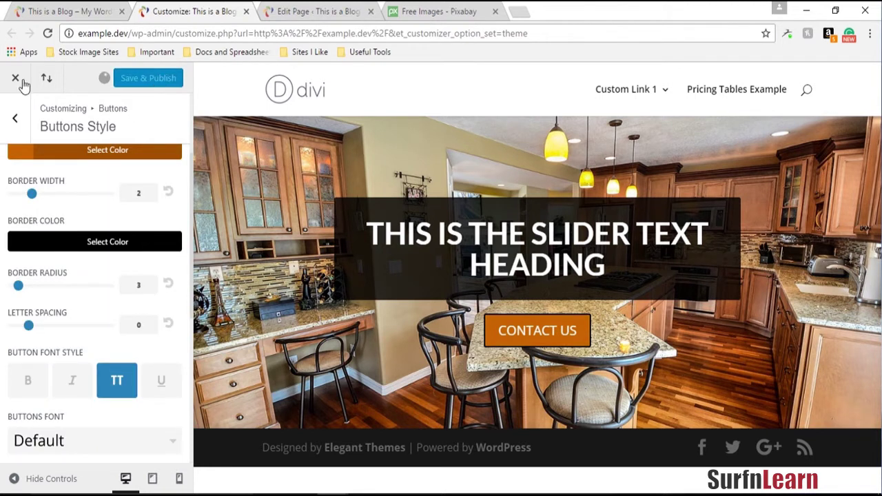
Copy the #c46200 button background hex value from Buttons Style.
left_click(15, 118)
left_click(71, 165)
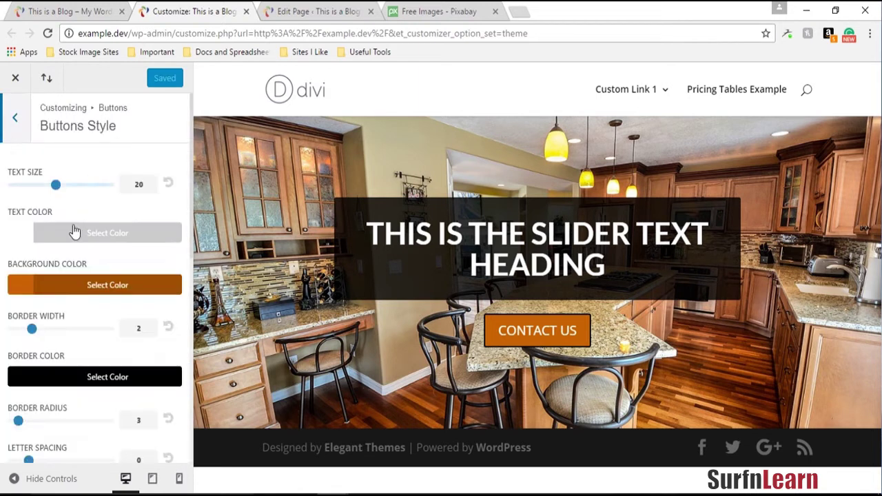
left_click(67, 286)
left_click_drag(57, 310, 6, 309)
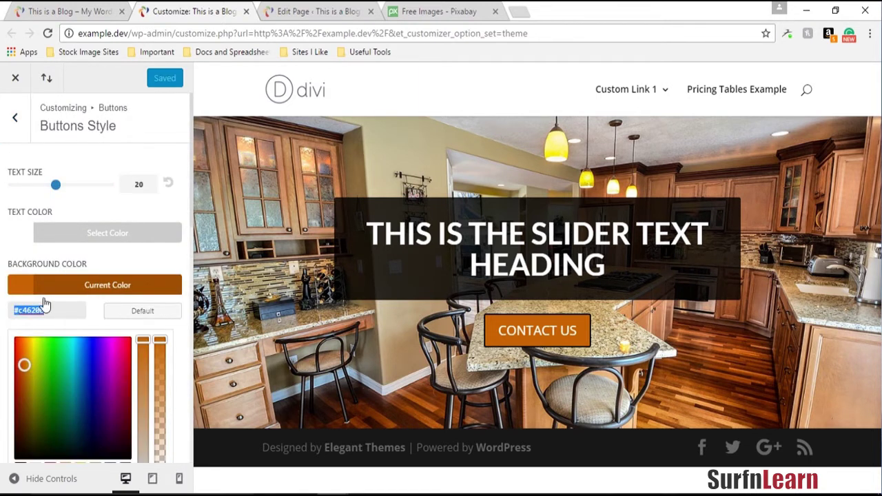
left_click(15, 118)
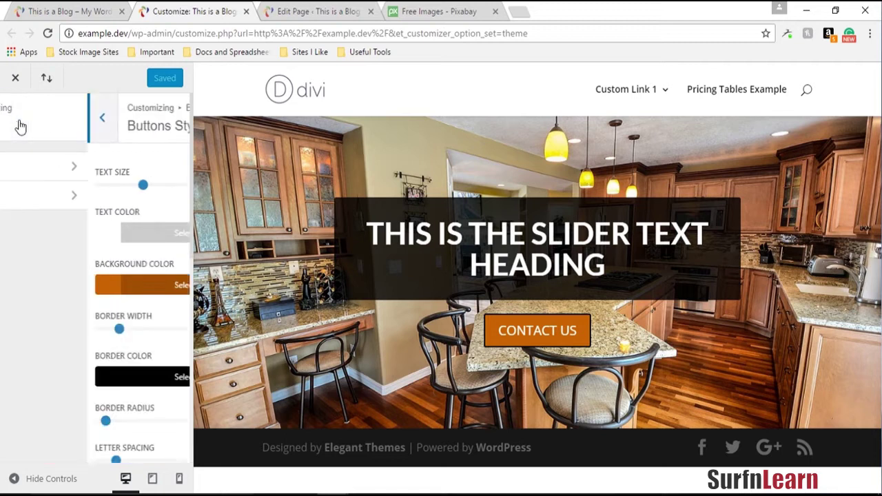
left_click(71, 201)
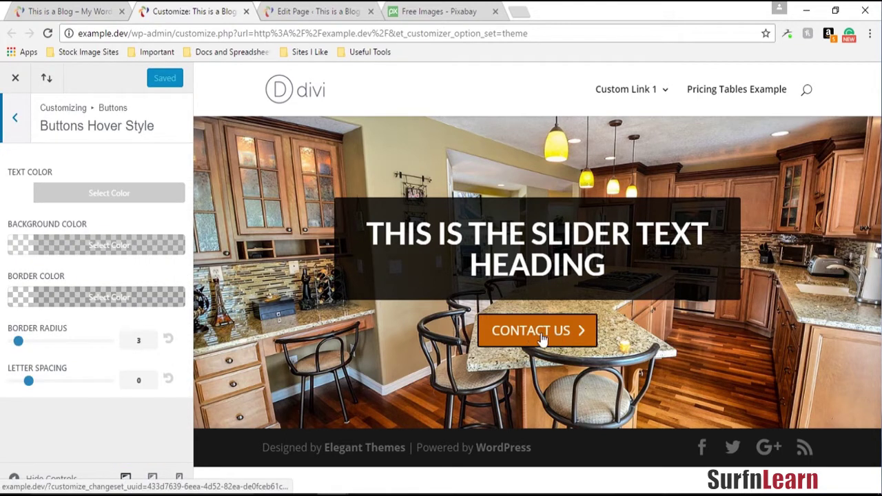
Paste #c46200 as the button hover background, lower its opacity, and publish.
left_click(102, 248)
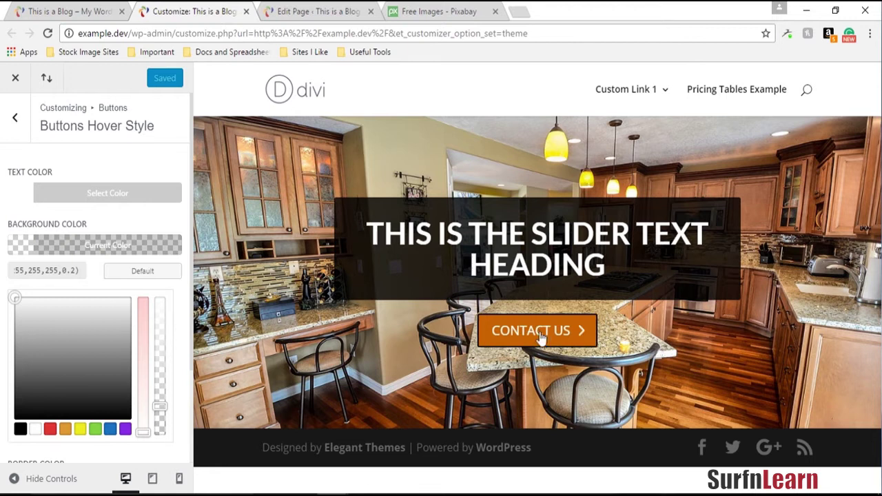
left_click_drag(77, 270, 9, 275)
type("#336200")
key("Tab")
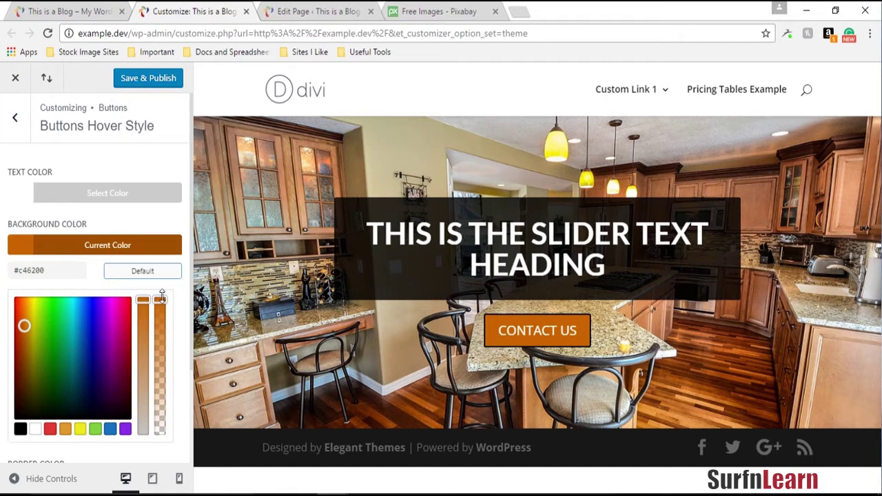
left_click_drag(160, 298, 162, 336)
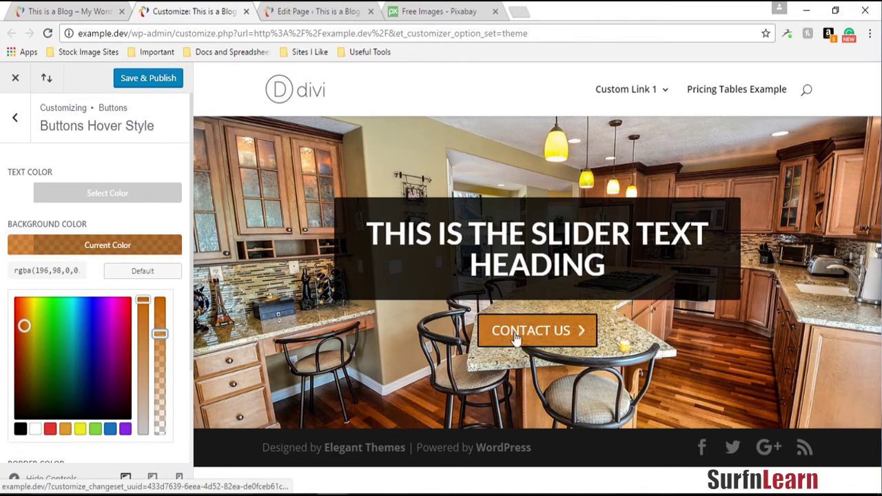
left_click(144, 83)
Close the Customizer and reload the live homepage to see the orange Contact Us button.
left_click(19, 116)
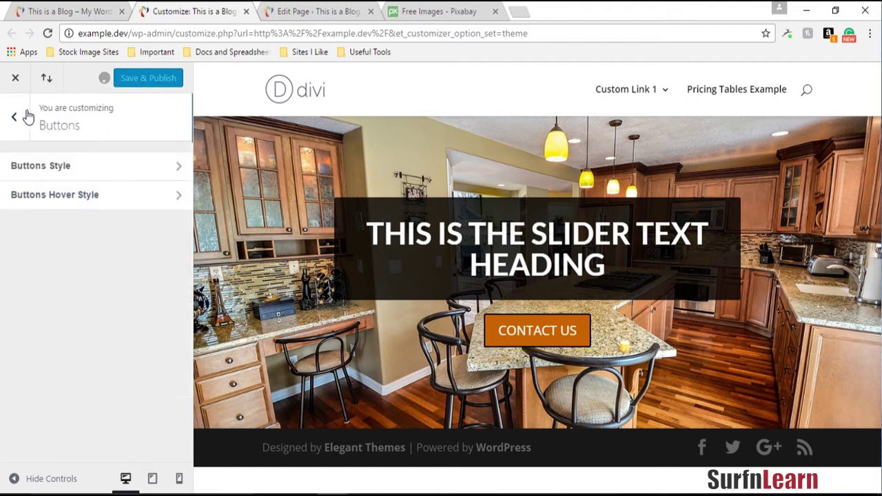
left_click(16, 80)
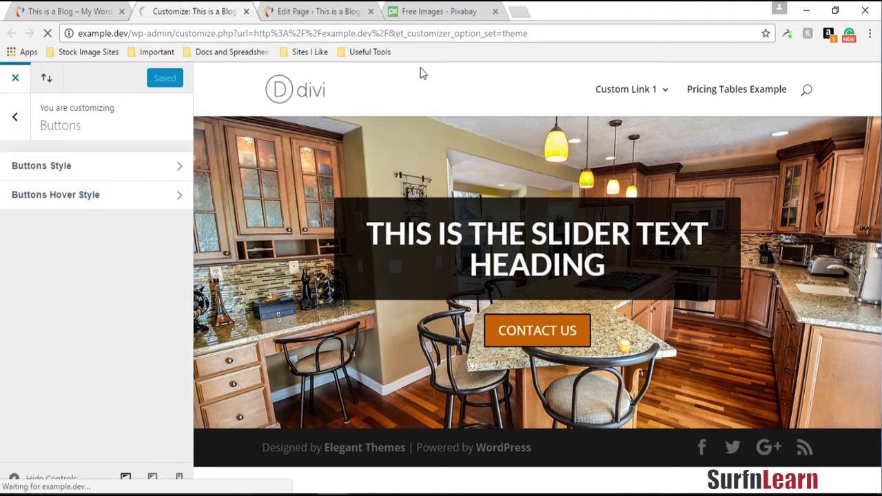
left_click(92, 9)
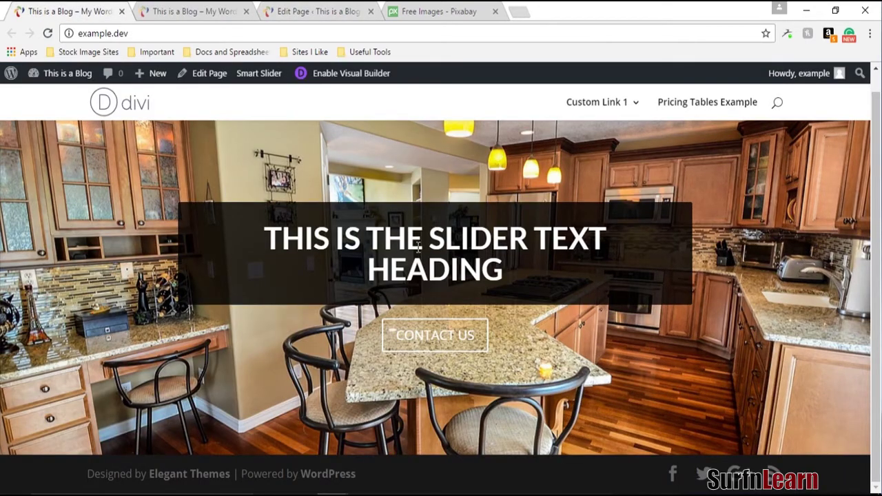
key("F5")
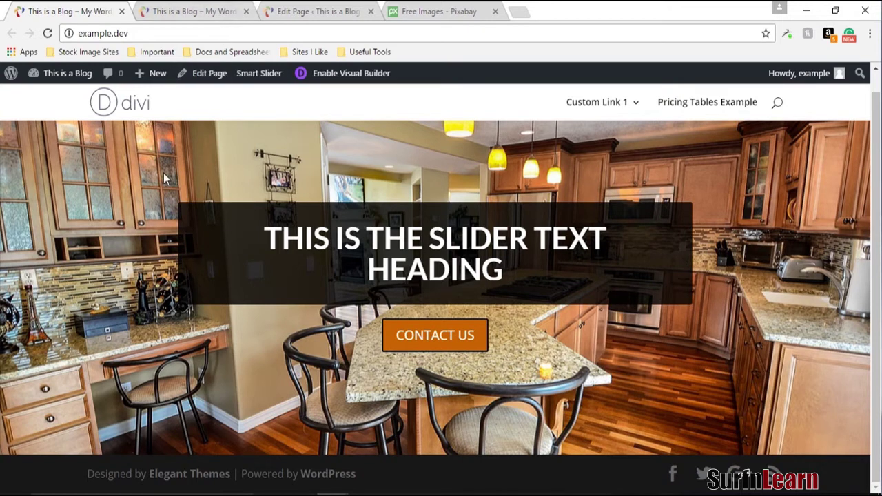
left_click(197, 10)
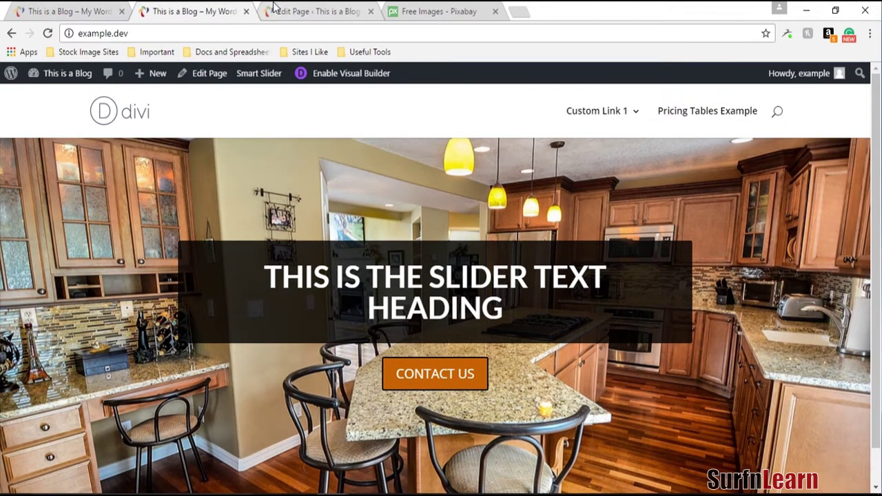
Add a standard section below the slider with a three-column row and a blurb in the first column.
left_click(246, 11)
left_click(180, 12)
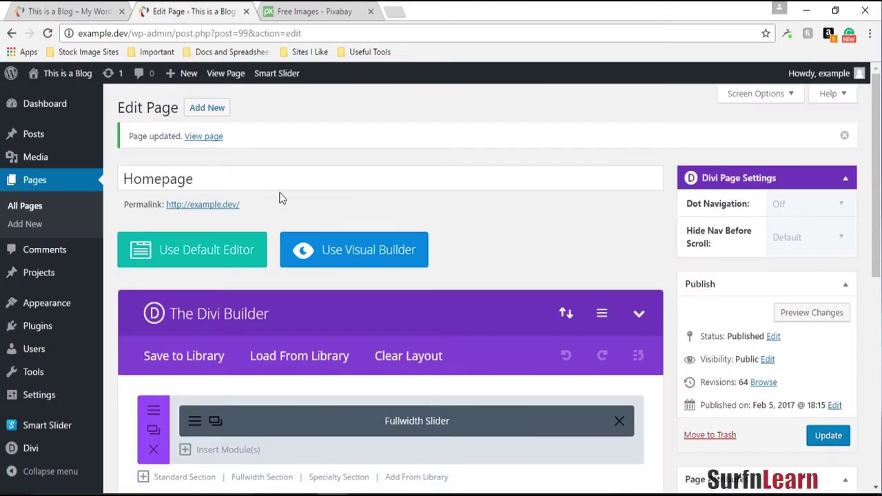
scroll(527, 329, "down", 3)
left_click(183, 277)
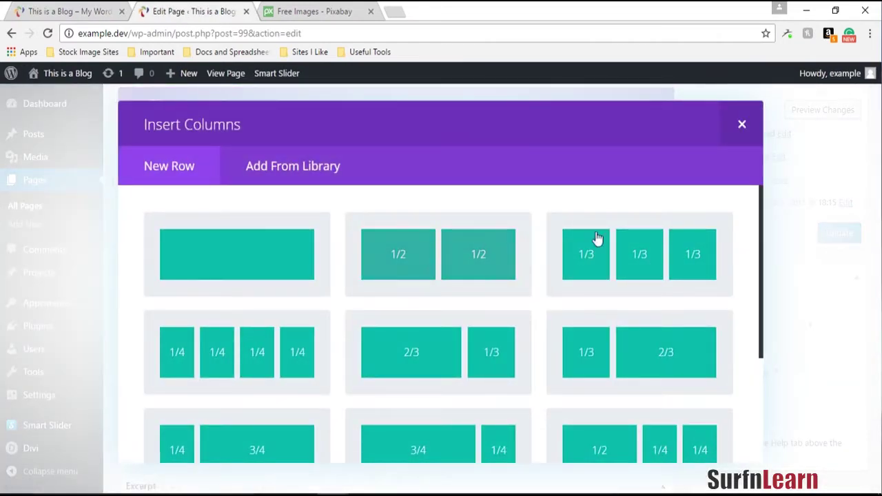
left_click(623, 269)
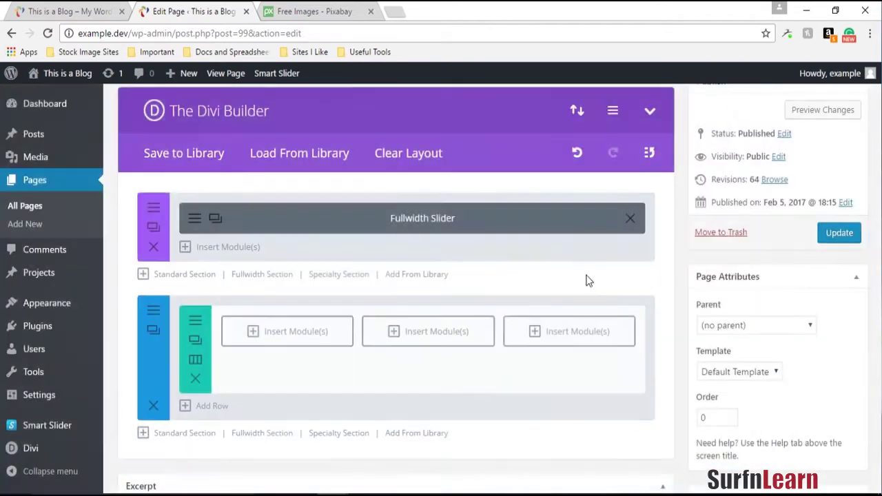
left_click(282, 342)
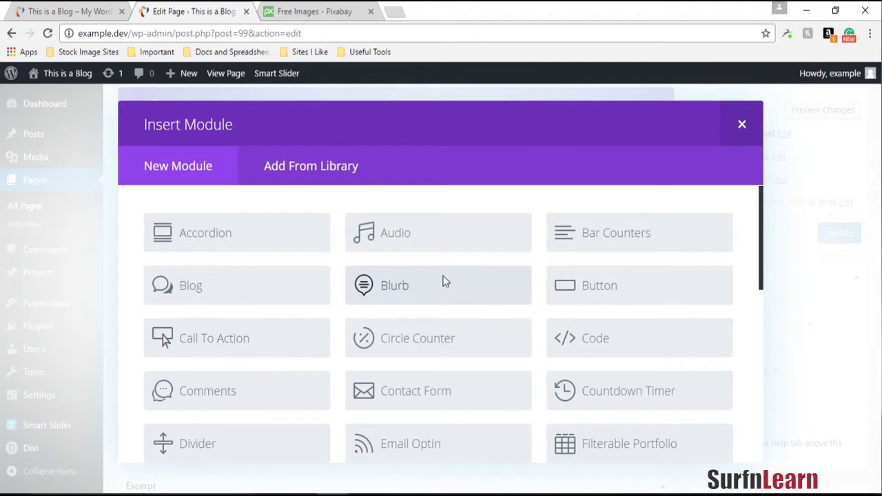
left_click(444, 281)
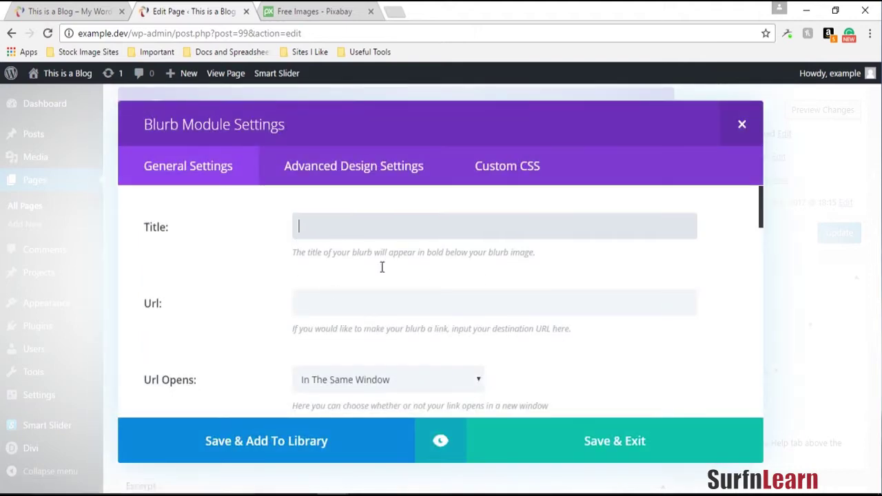
Title the first blurb 'Service 1', then replace it with 'Home Remodeling'.
type("HOME")
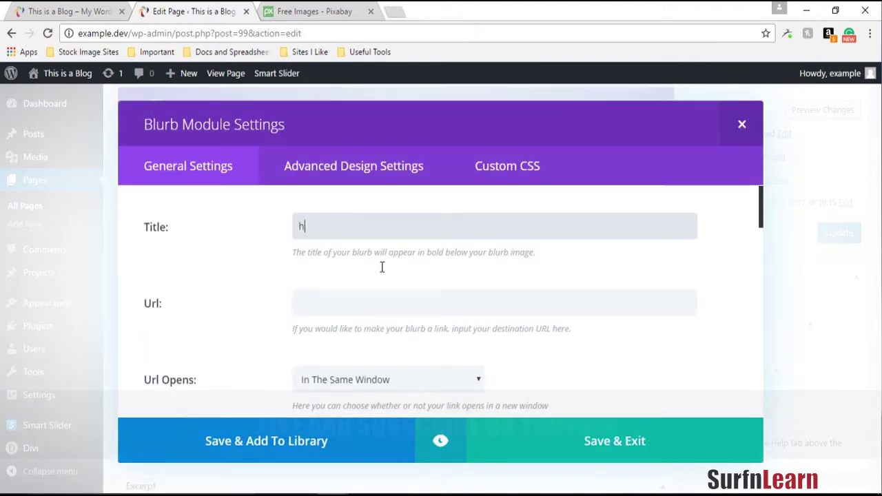
key("BackSpace")
key("BackSpace")
key("BackSpace")
key("BackSpace")
type("Home Romdelin")
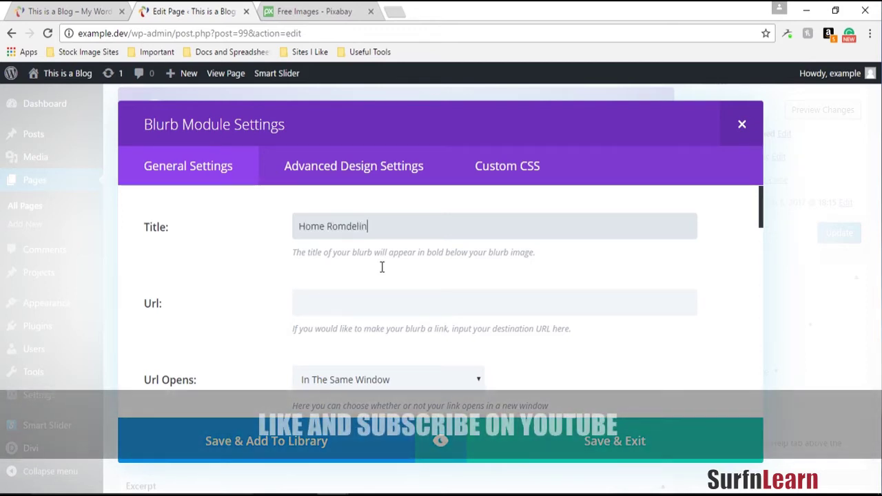
key("BackSpace")
key("BackSpace")
key("BackSpace")
key("BackSpace")
key("BackSpace")
key("BackSpace")
key("BackSpace")
key("BackSpace")
key("BackSpace")
key("BackSpace")
key("BackSpace")
type("Service 1")
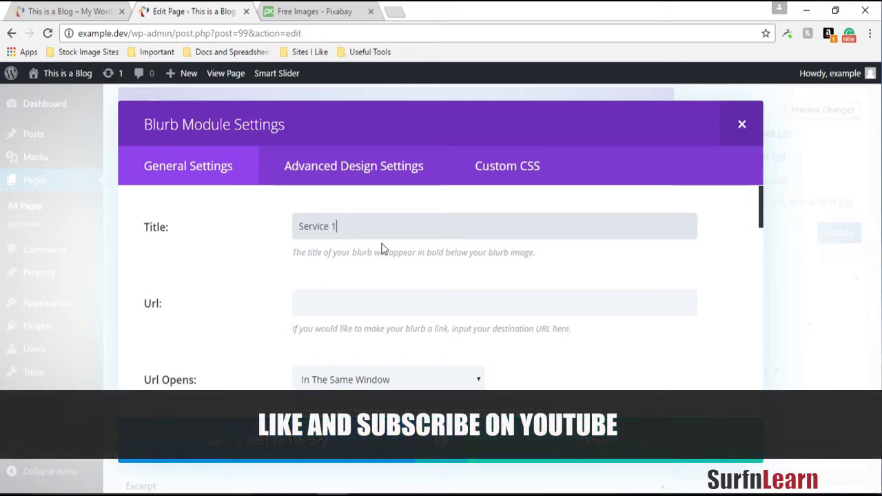
left_click_drag(396, 233, 285, 226)
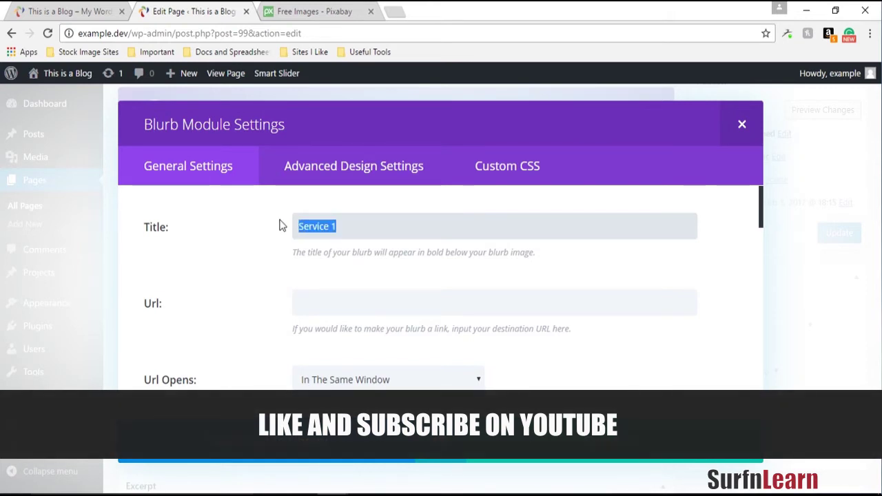
type("Home Remodeling")
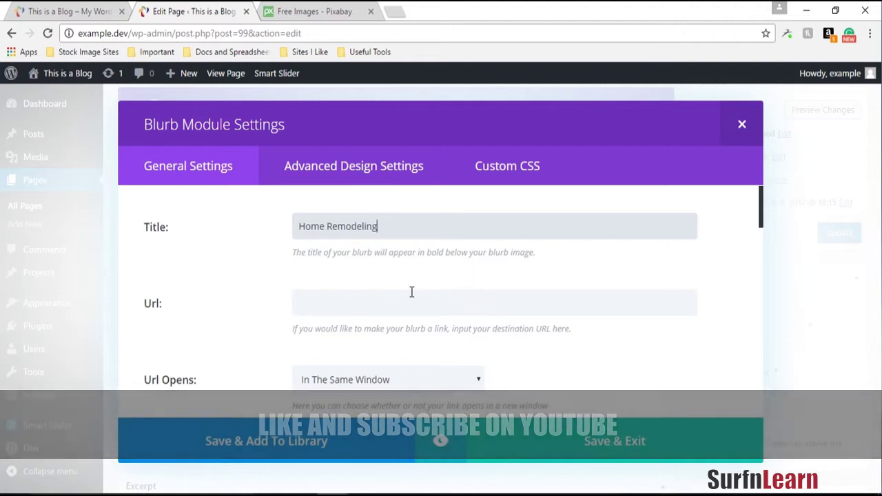
scroll(413, 324, "down", 3)
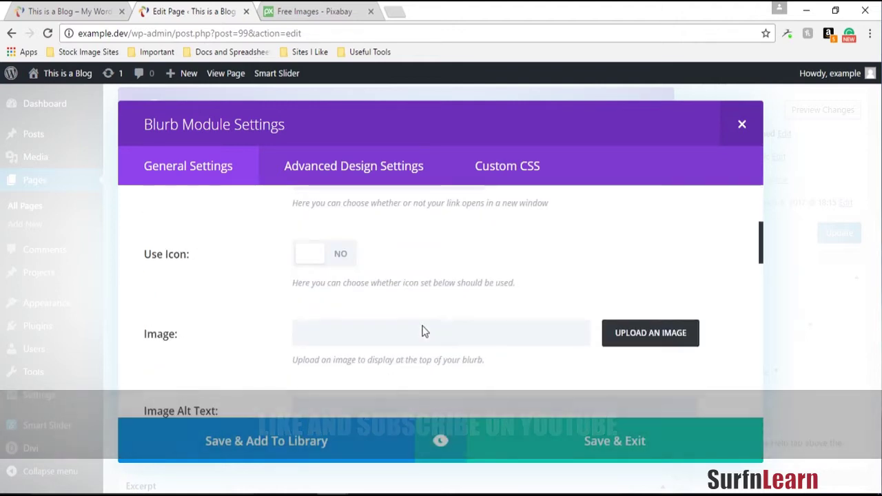
Use the living-room photo as the blurb image with alt text 'Home Remodeling', then save the blurb.
left_click(623, 339)
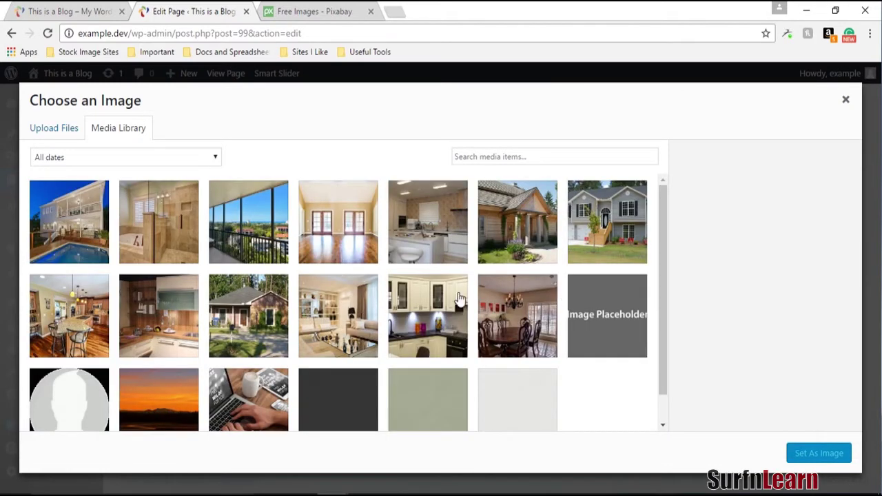
left_click(350, 315)
left_click(806, 450)
scroll(399, 333, "down", 5)
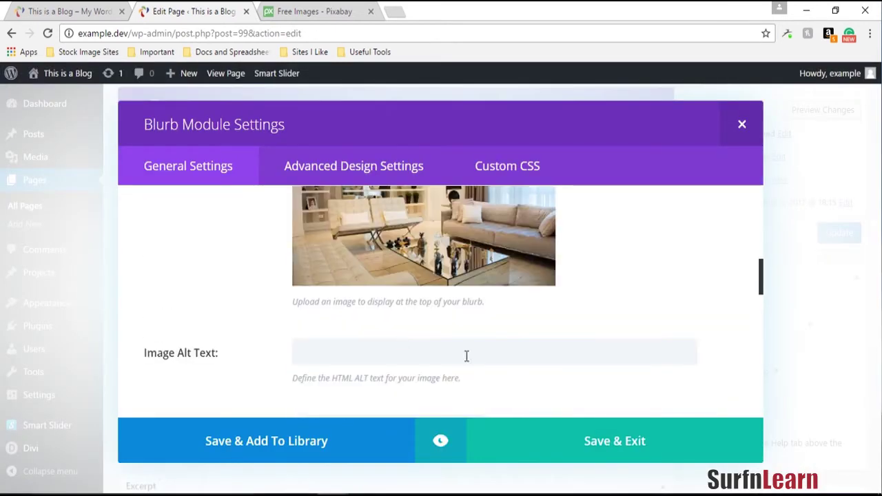
left_click(466, 348)
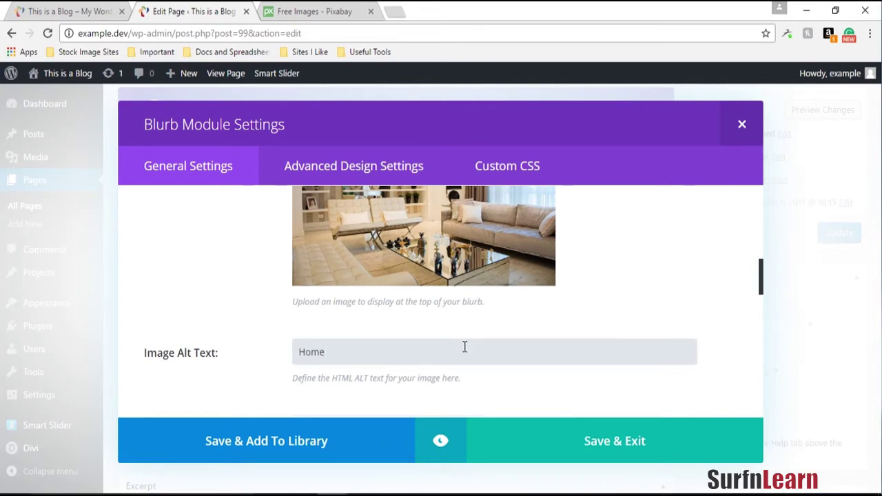
type("Home")
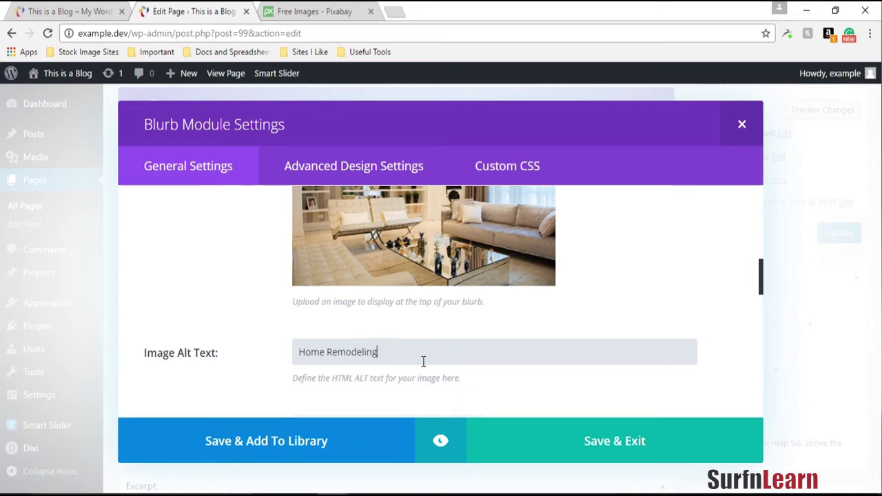
left_click(639, 458)
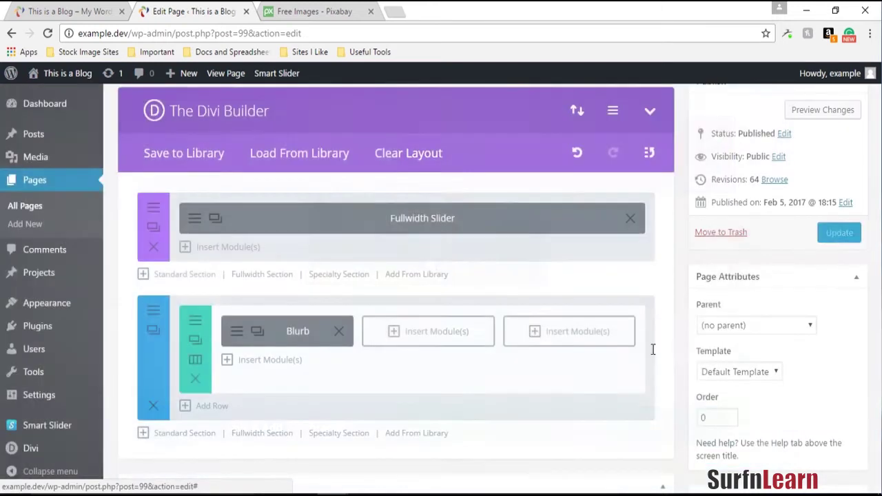
Duplicate the Home Remodeling blurb into the middle and right columns.
left_click(256, 331)
left_click_drag(344, 365, 421, 325)
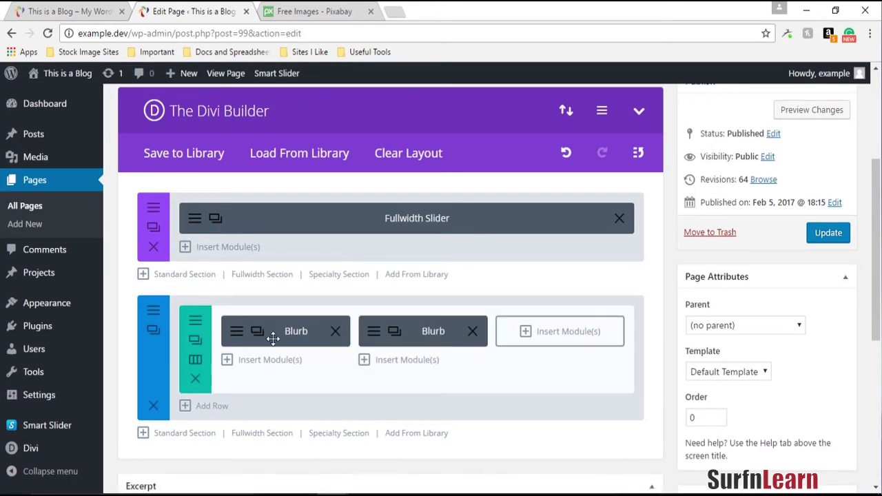
left_click(394, 332)
left_click_drag(418, 372, 580, 329)
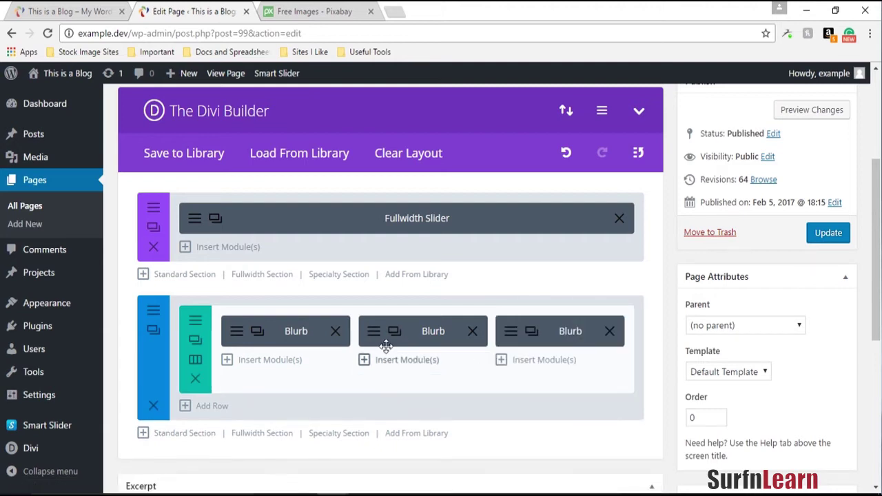
Update the page and reload the live front page to check the three blurbs.
left_click(836, 246)
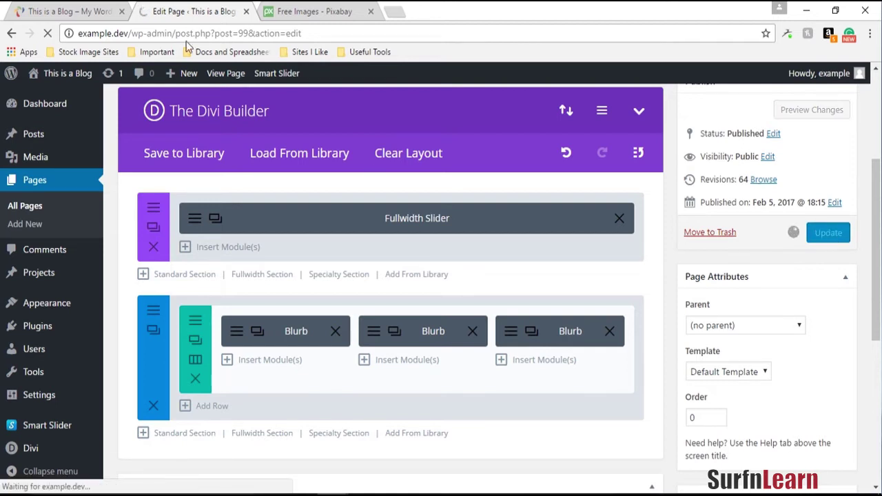
left_click(117, 9)
left_click(48, 34)
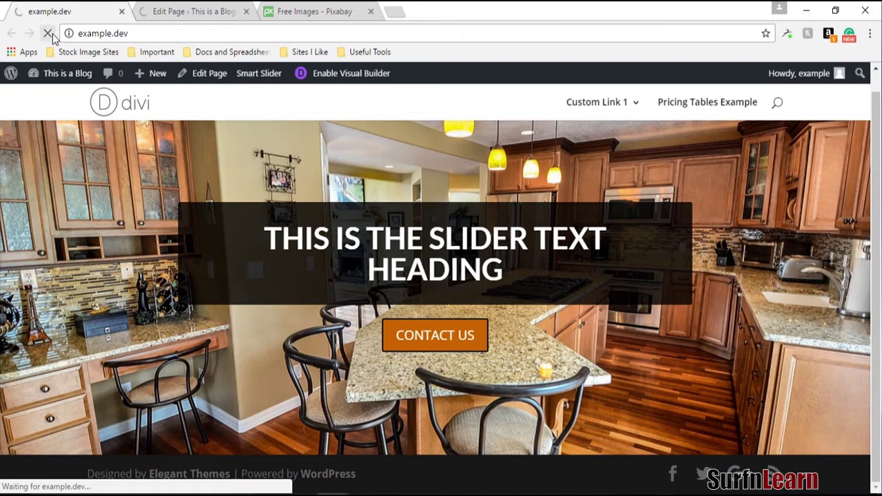
scroll(416, 197, "down", 4)
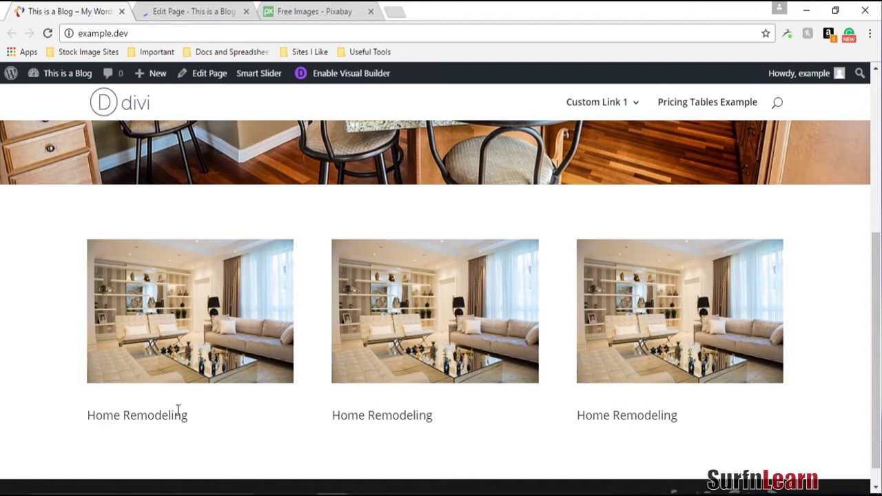
left_click(205, 10)
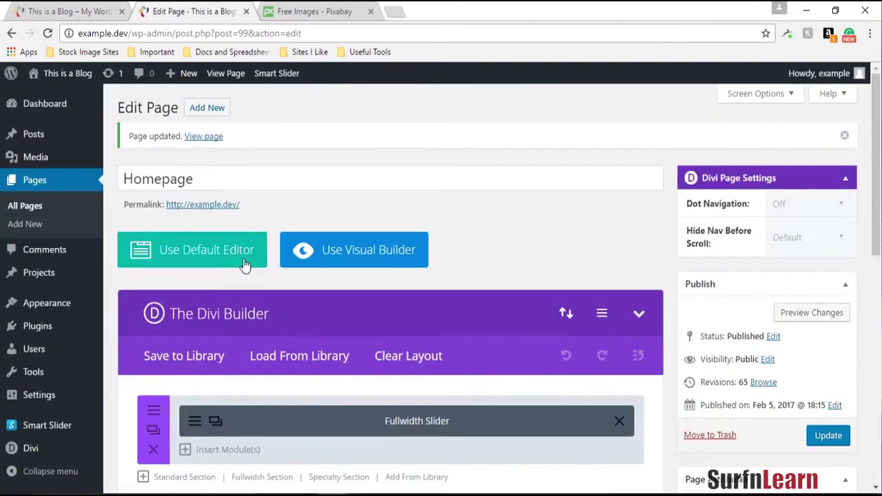
Set the first blurb's text orientation to Center and save it.
scroll(246, 263, "down", 4)
left_click(310, 259)
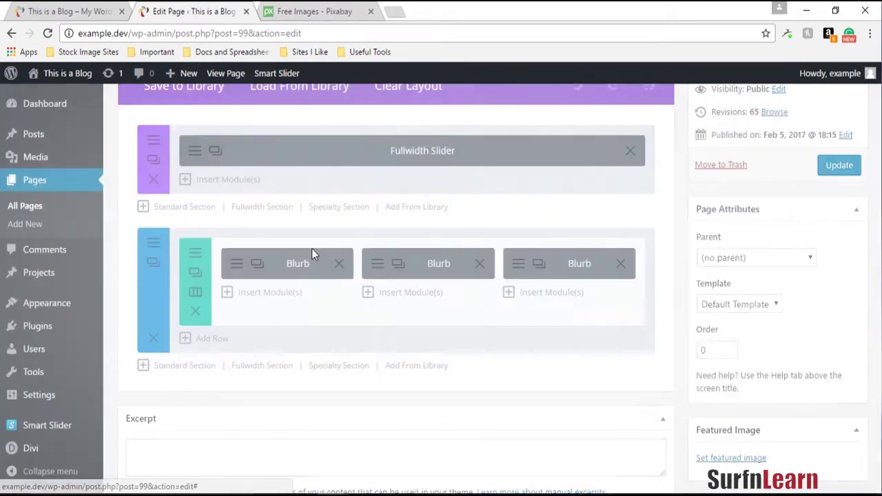
scroll(290, 285, "down", 10)
scroll(288, 285, "down", 3)
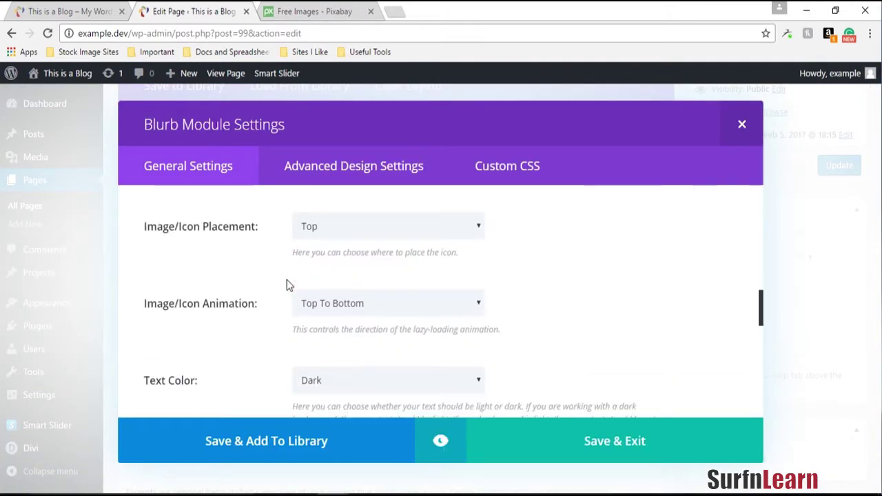
scroll(285, 292, "up", 2)
scroll(291, 299, "down", 3)
left_click(332, 283)
left_click(315, 311)
left_click(558, 444)
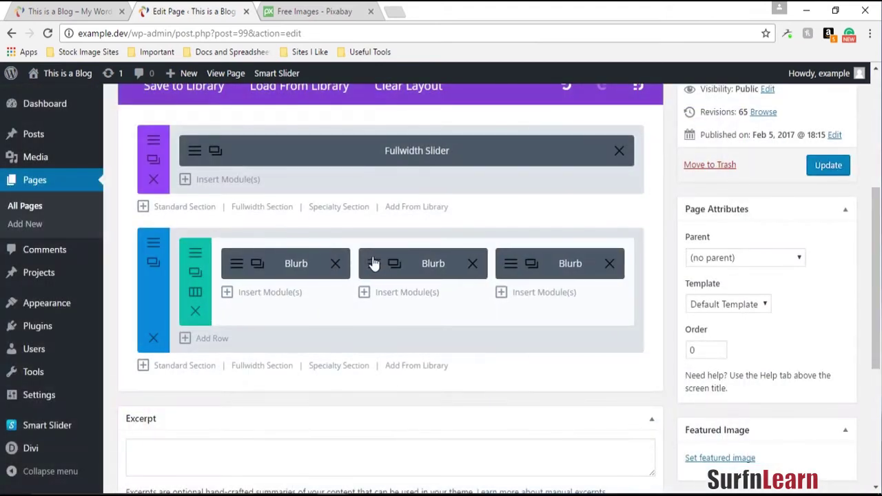
Give the middle blurb the empty wooden-floor room photo and retitle it 'Flooring Services'.
left_click(524, 264)
left_click_drag(395, 219, 155, 229)
scroll(378, 321, "down", 3)
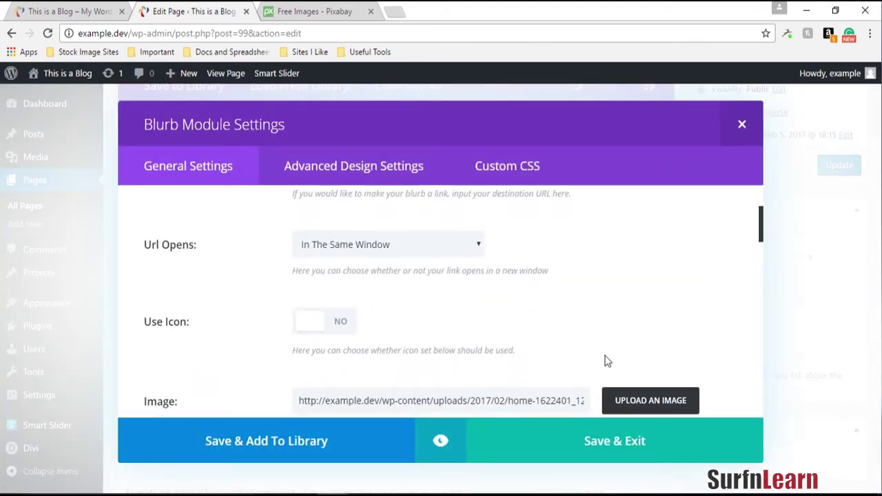
left_click(671, 400)
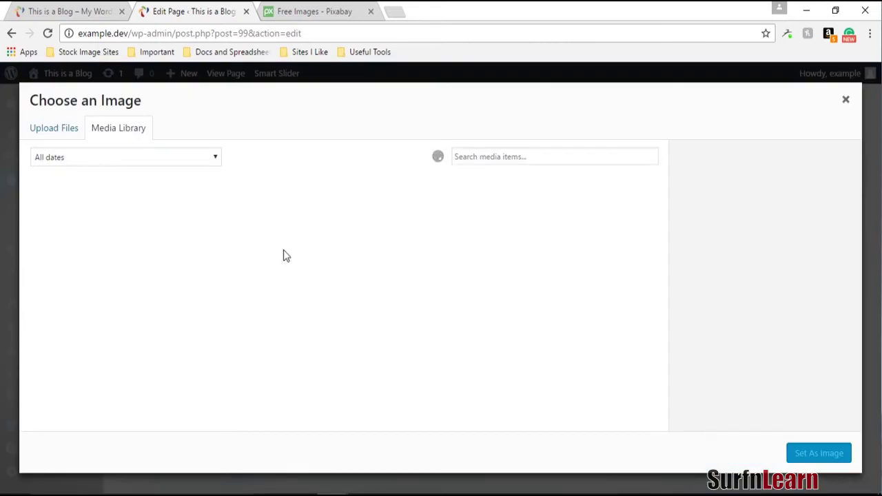
left_click(343, 233)
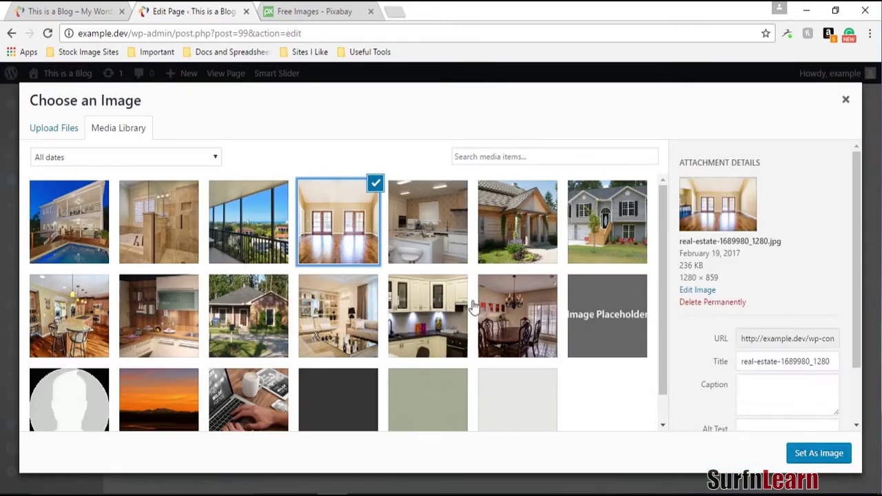
left_click(799, 453)
scroll(378, 275, "up", 3)
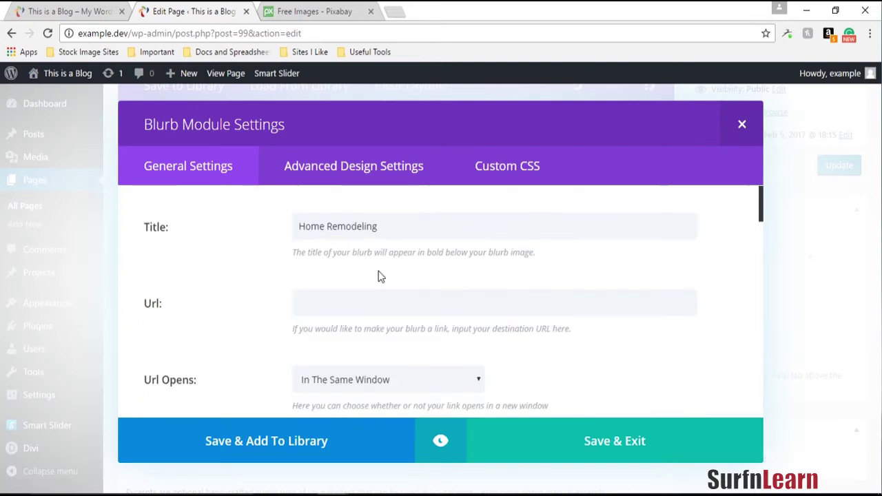
left_click_drag(415, 226, 222, 211)
type("Flooring Services")
key("Return")
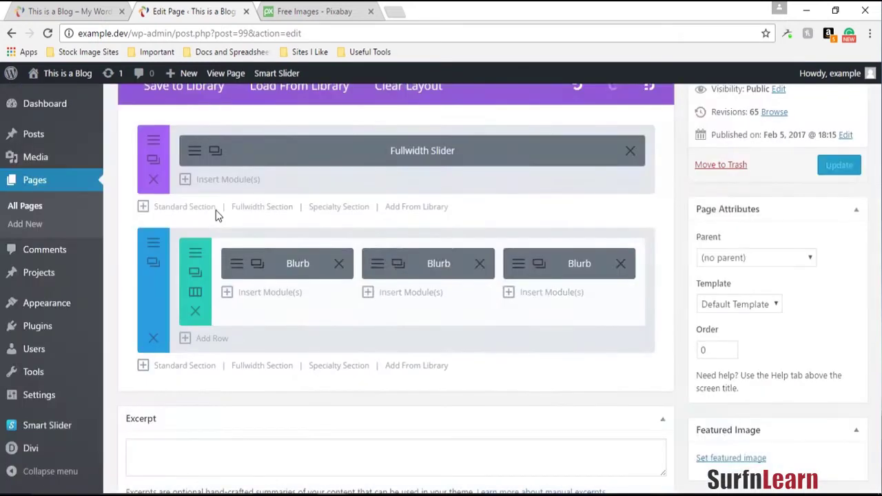
left_click(372, 268)
Center the Flooring Services blurb's text and save it.
scroll(382, 307, "down", 10)
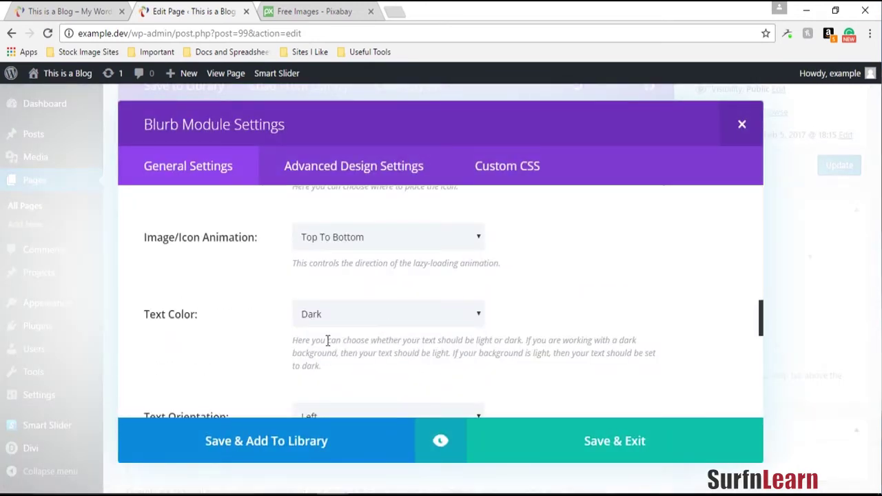
scroll(328, 340, "down", 3)
left_click(355, 284)
left_click(351, 315)
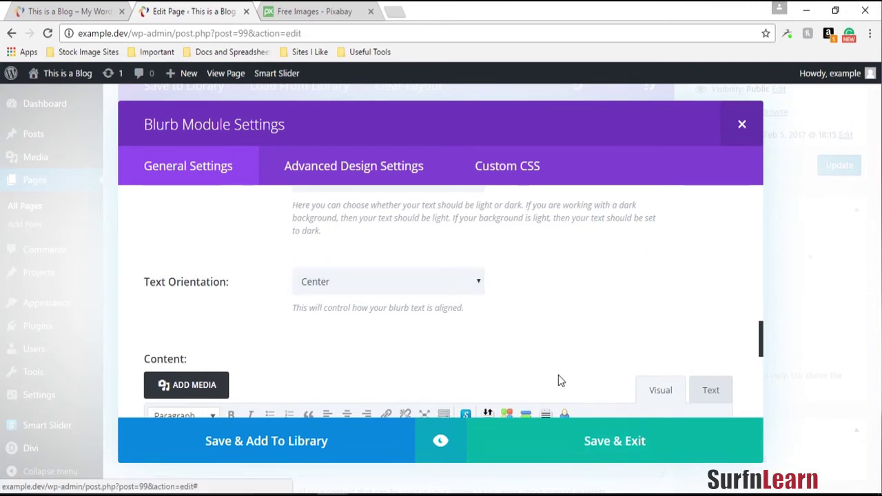
left_click(559, 441)
Retitle the third blurb 'Kitchen Remodeling'.
left_click(516, 266)
left_click_drag(472, 224, 271, 231)
type("Kitchen Remodeling")
scroll(275, 293, "down", 5)
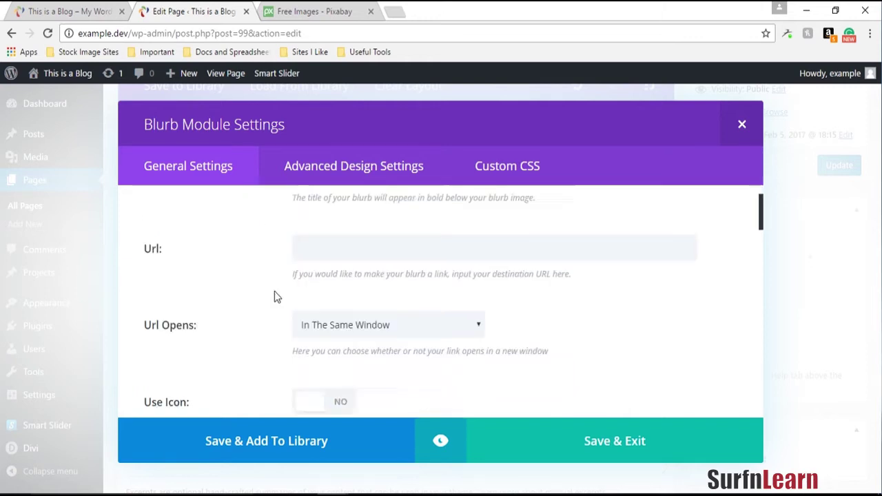
Set the white-kitchen photo with alt text 'Kitchen Remodeling', then save the page.
left_click(639, 201)
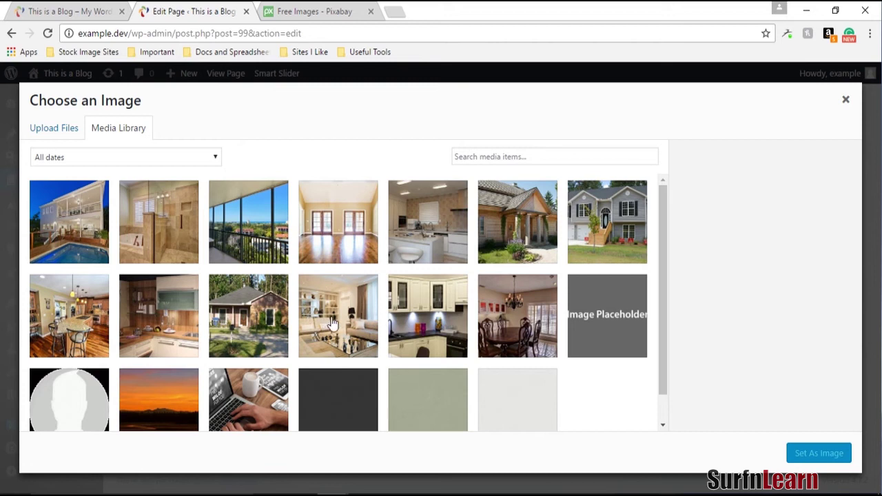
left_click(444, 317)
left_click(818, 454)
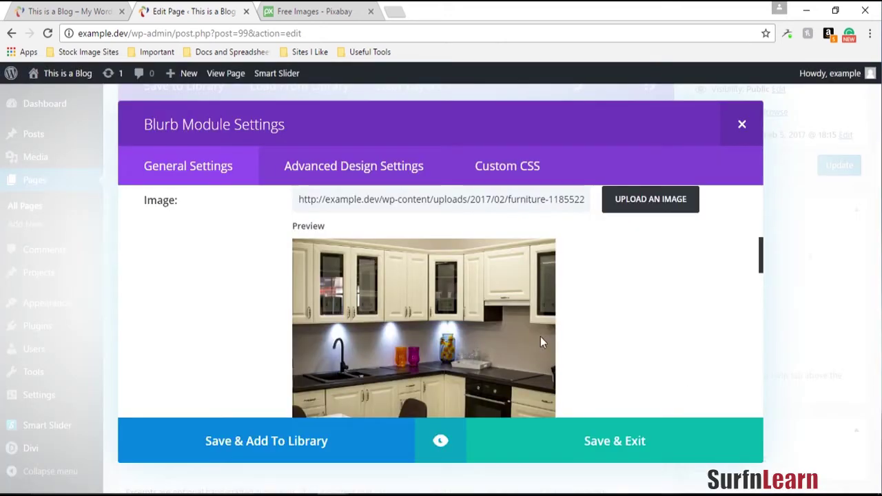
scroll(540, 336, "down", 5)
triple_click(310, 354)
type("Kitchen Remodeling")
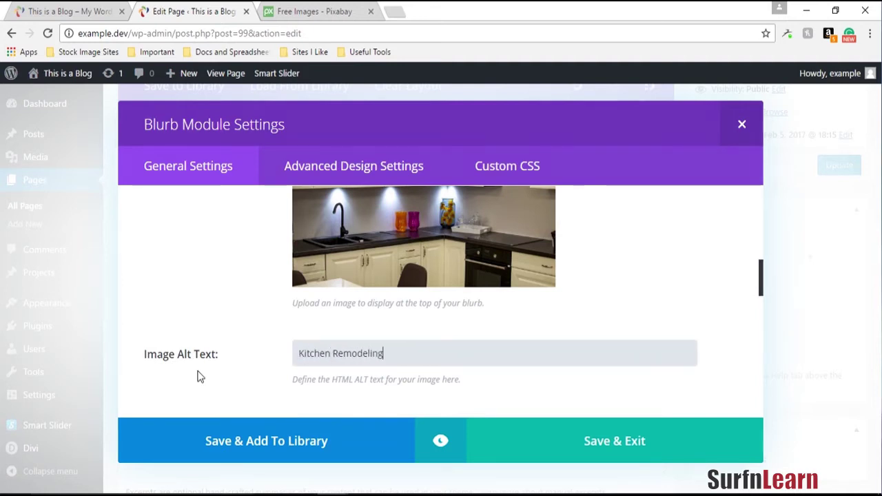
key("Return")
left_click(841, 165)
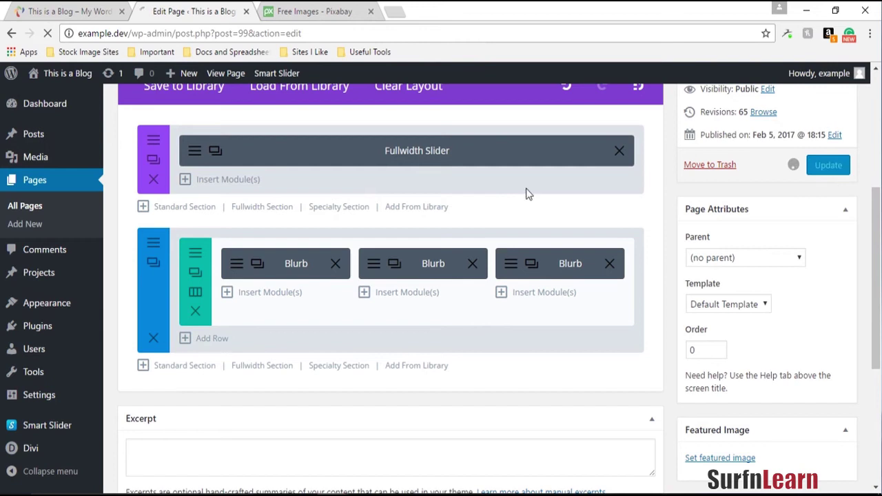
Reload the live homepage to check the three service blurbs.
left_click(118, 8)
key("F5")
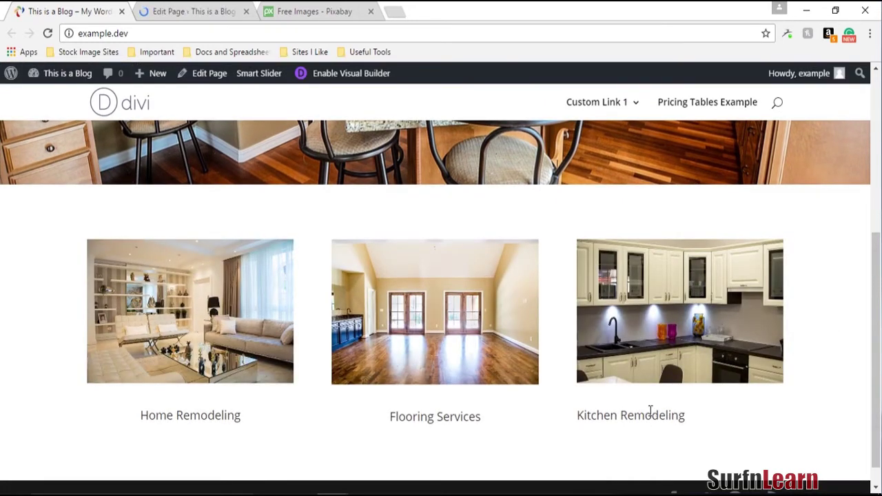
left_click(230, 10)
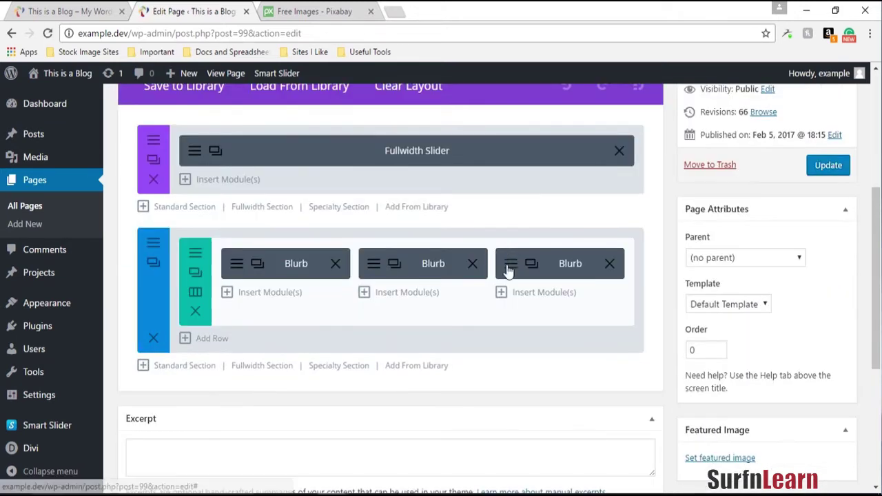
Center the Kitchen Remodeling blurb's text and save it.
left_click(317, 256)
scroll(310, 271, "down", 10)
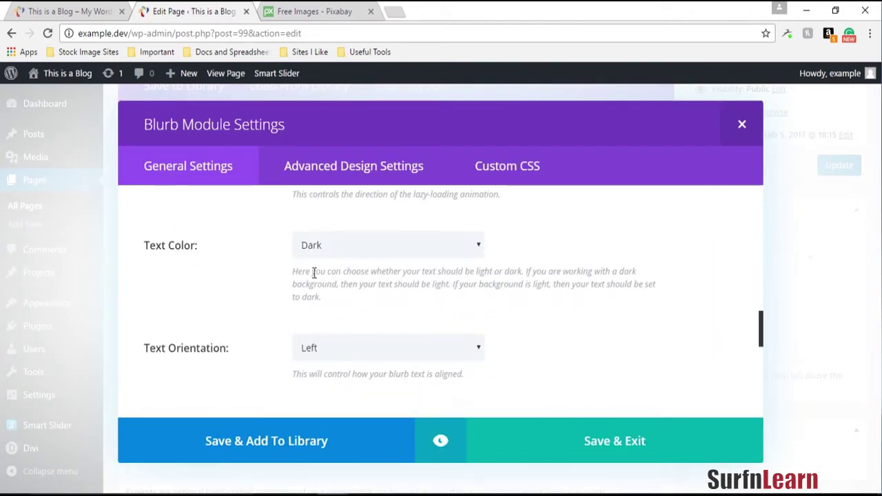
left_click(366, 355)
left_click(385, 378)
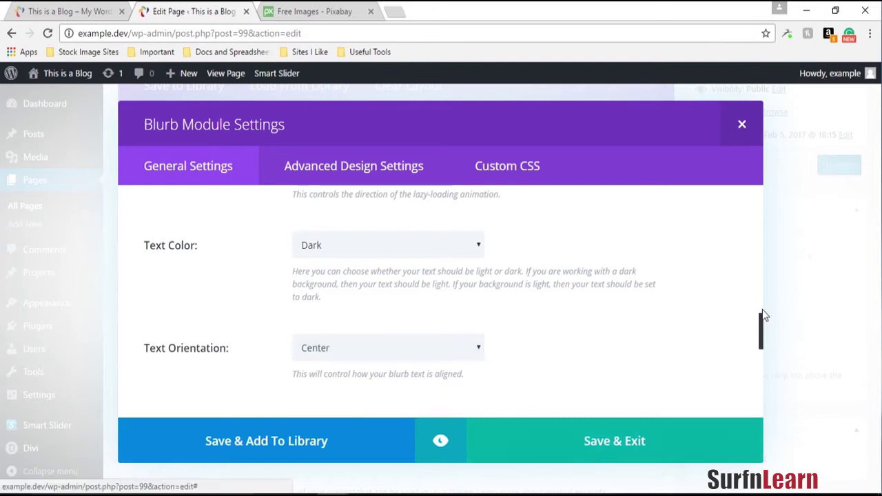
left_click(584, 455)
Update the page and check the centred blurbs on the live homepage.
left_click(832, 164)
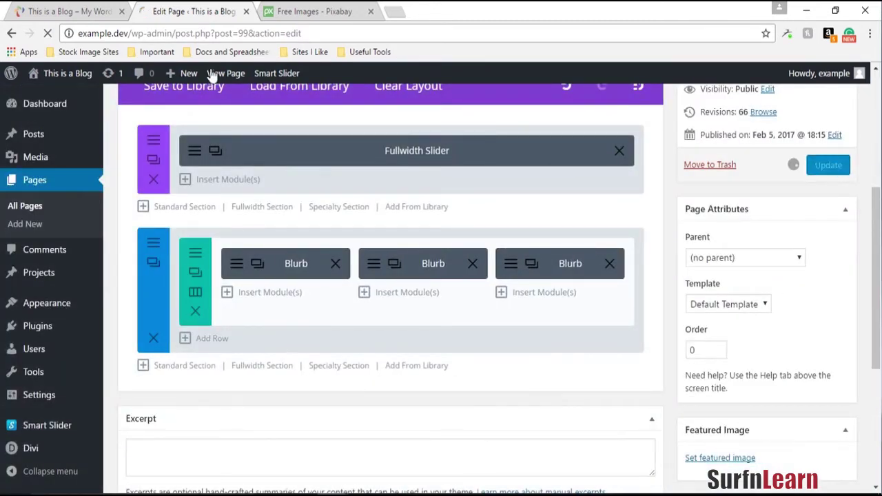
left_click(76, 11)
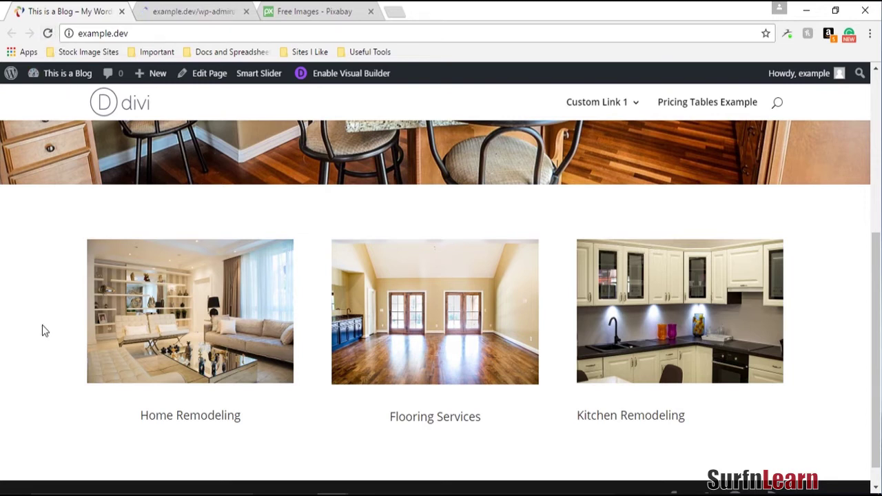
scroll(695, 328, "up", 3)
scroll(698, 329, "down", 3)
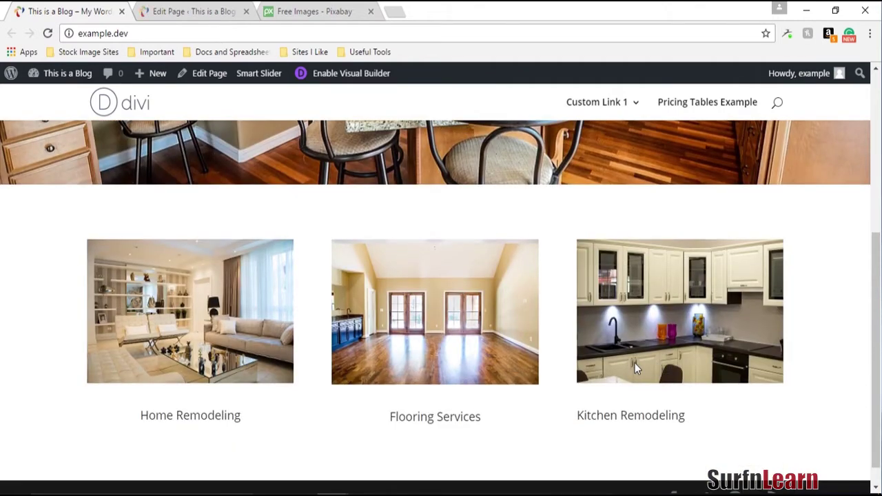
scroll(411, 372, "up", 3)
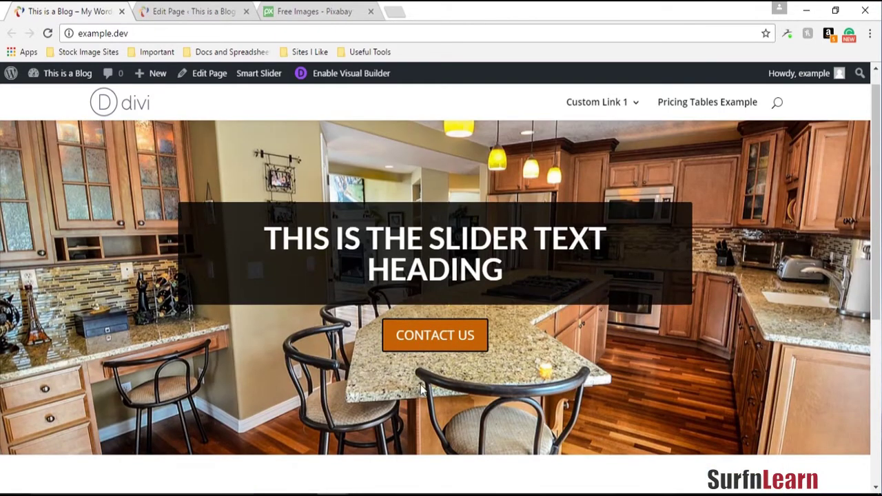
left_click(193, 11)
scroll(250, 285, "down", 5)
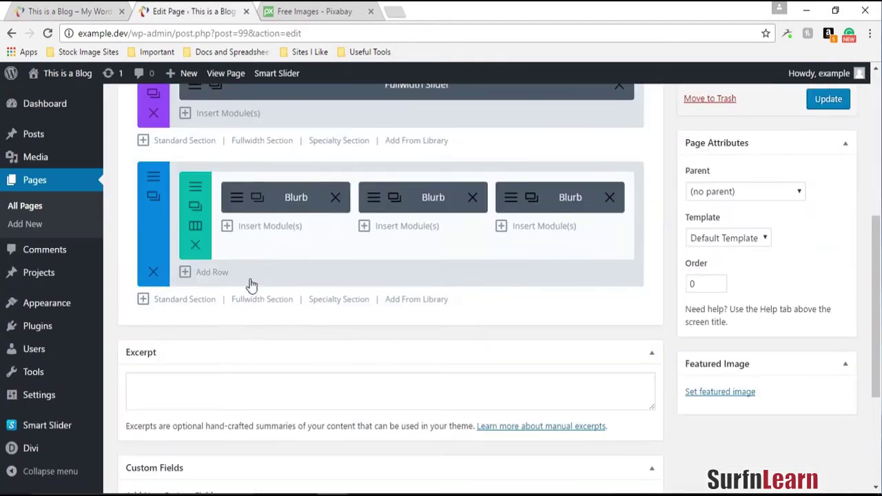
Set the services section's background color to #222222.
left_click(153, 178)
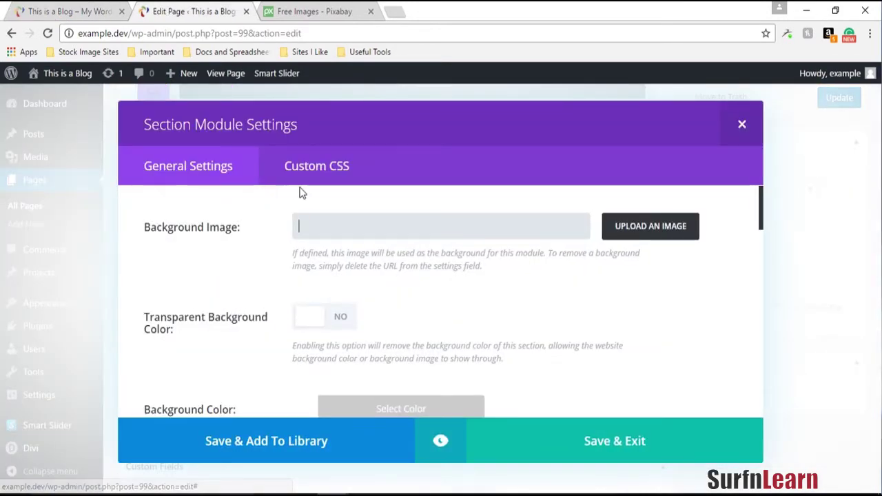
scroll(242, 355, "down", 1)
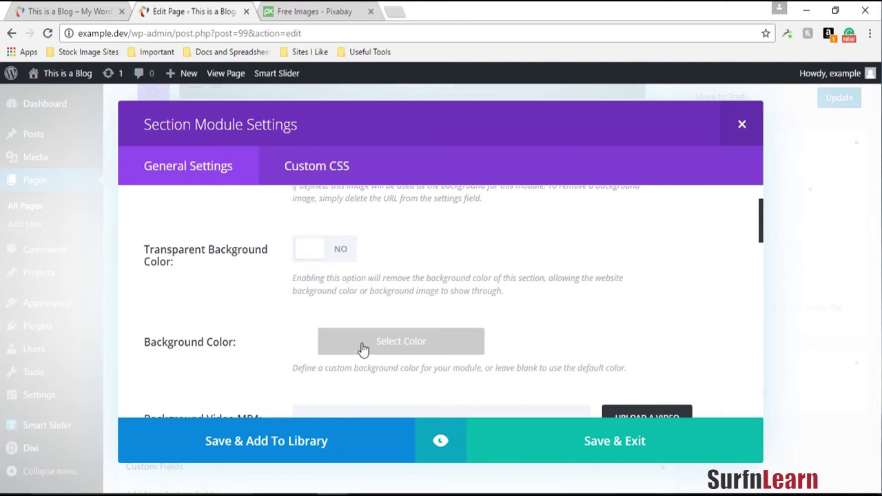
left_click(398, 349)
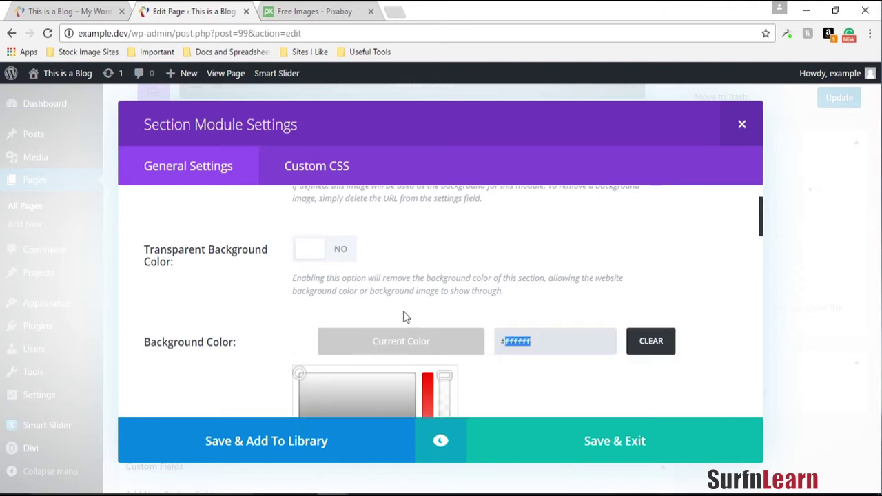
scroll(404, 316, "down", 3)
scroll(404, 306, "up", 1)
type("#222222")
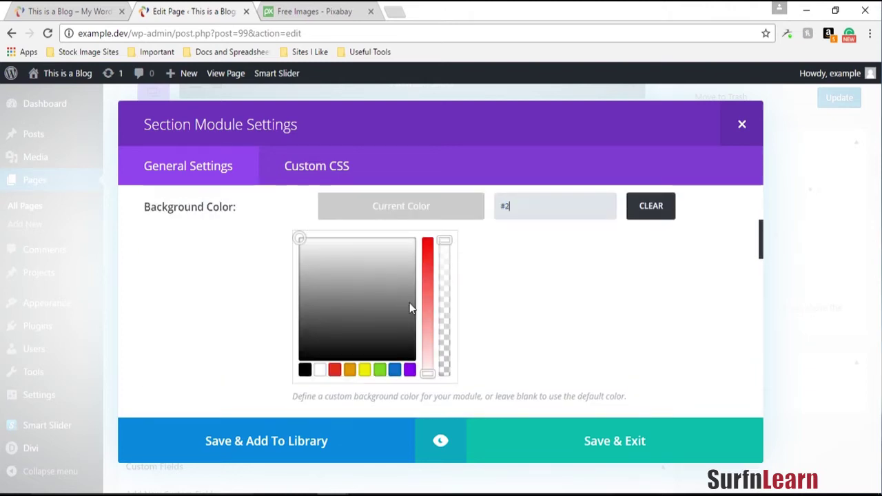
left_click(687, 441)
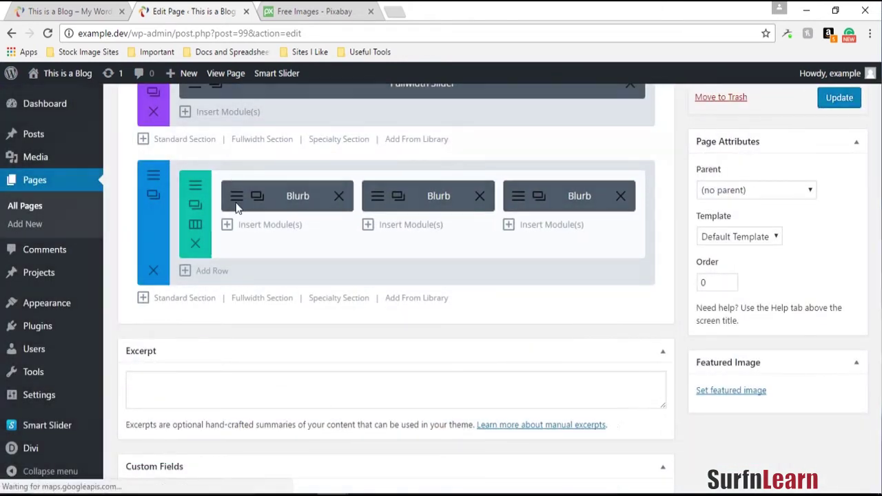
Set the text color to Light in the Home Remodeling, Flooring Services and Kitchen Remodeling blurbs.
left_click(236, 204)
scroll(266, 279, "down", 3)
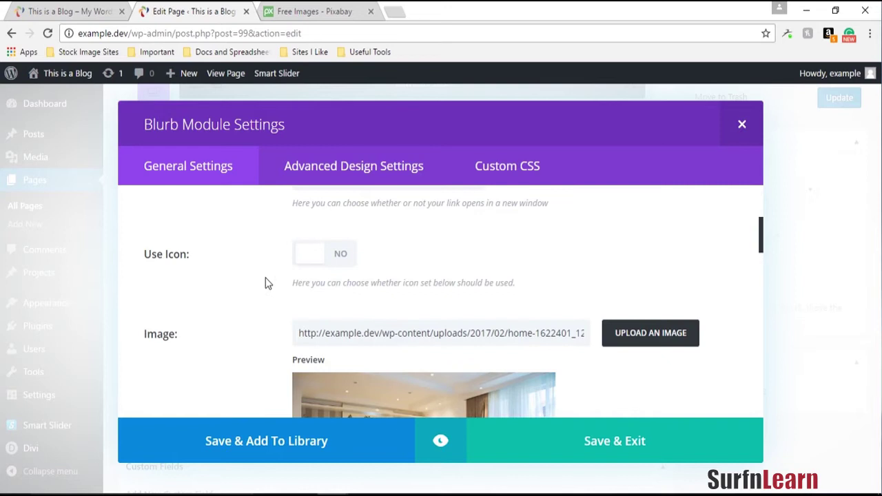
scroll(267, 283, "down", 5)
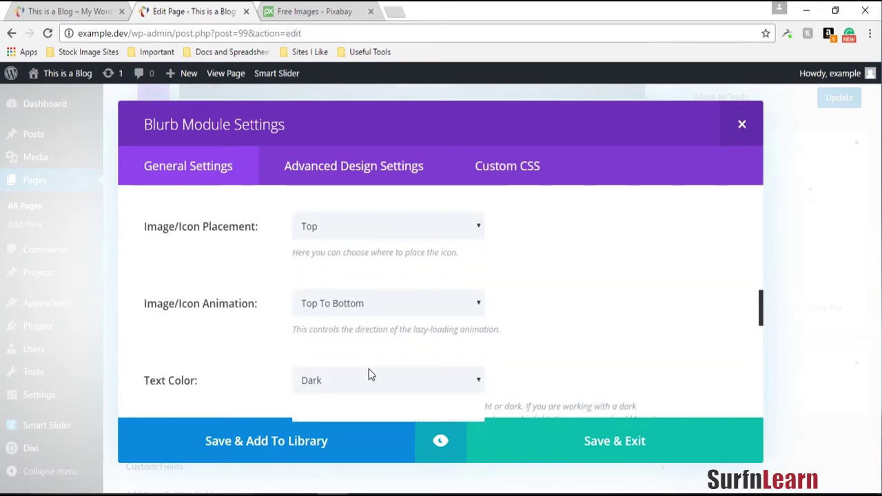
left_click(369, 376)
left_click(372, 413)
left_click(552, 441)
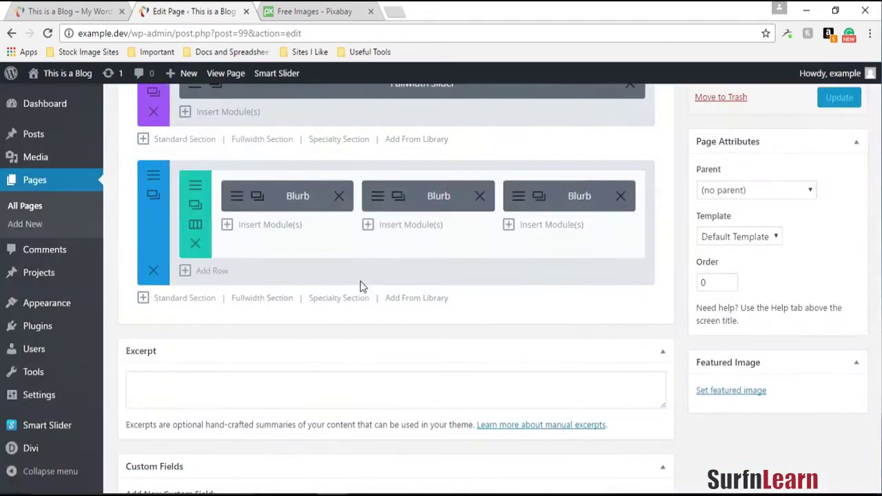
left_click(304, 197)
scroll(327, 308, "down", 8)
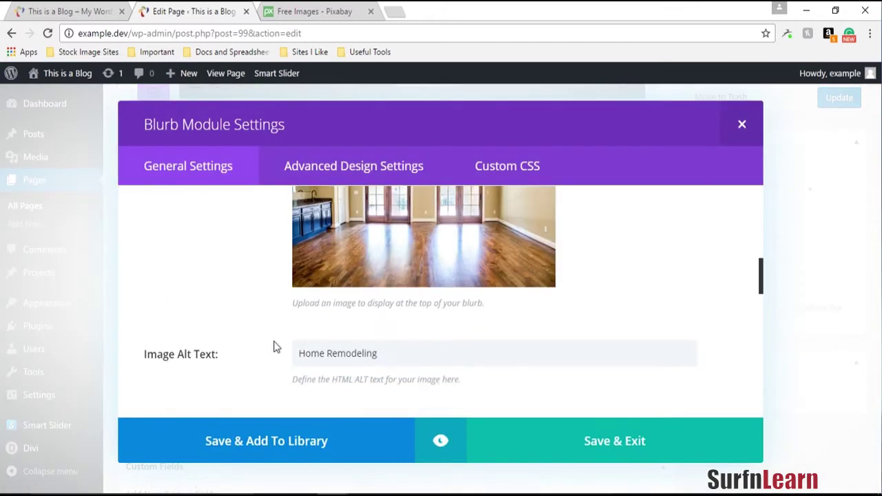
scroll(331, 345, "down", 5)
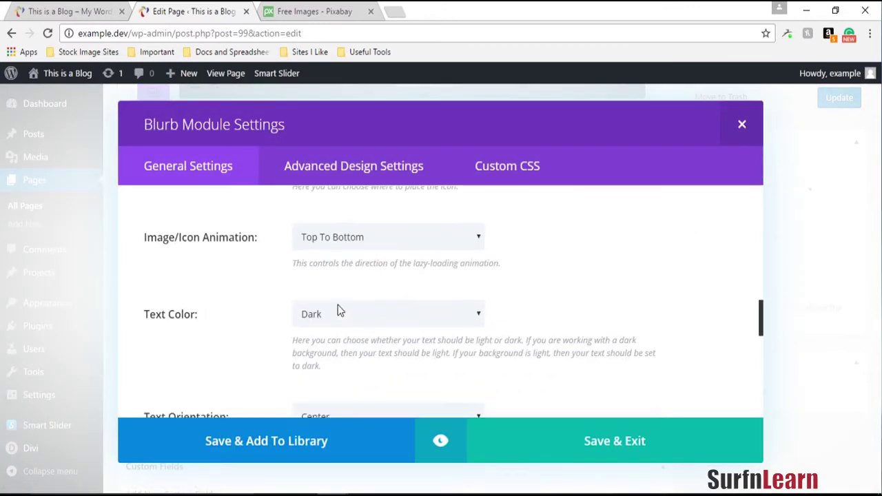
scroll(350, 235, "up", 3)
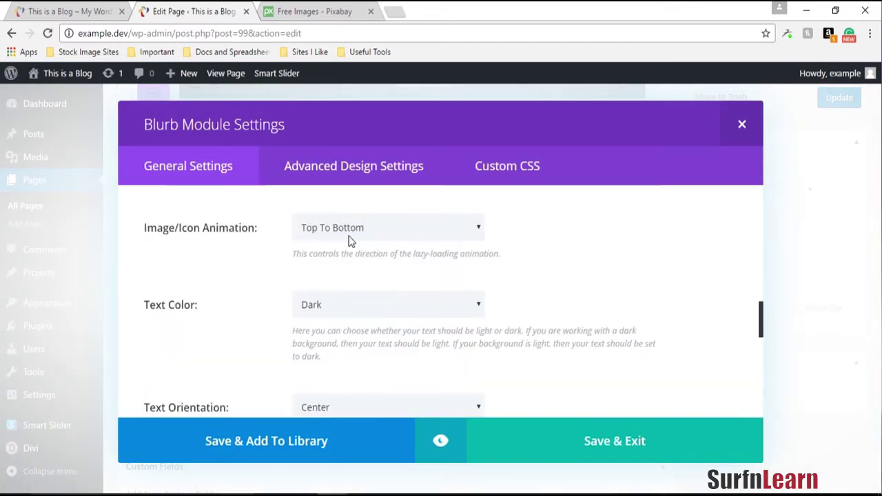
left_click(355, 317)
left_click(412, 353)
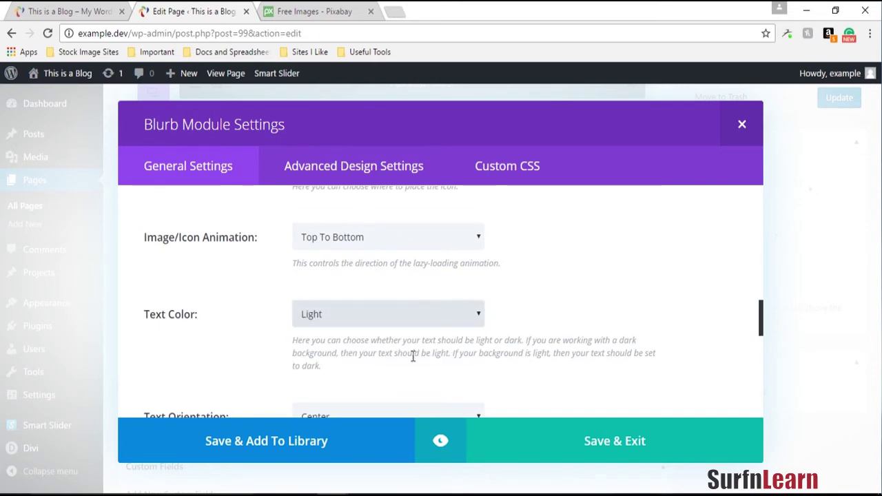
left_click(567, 448)
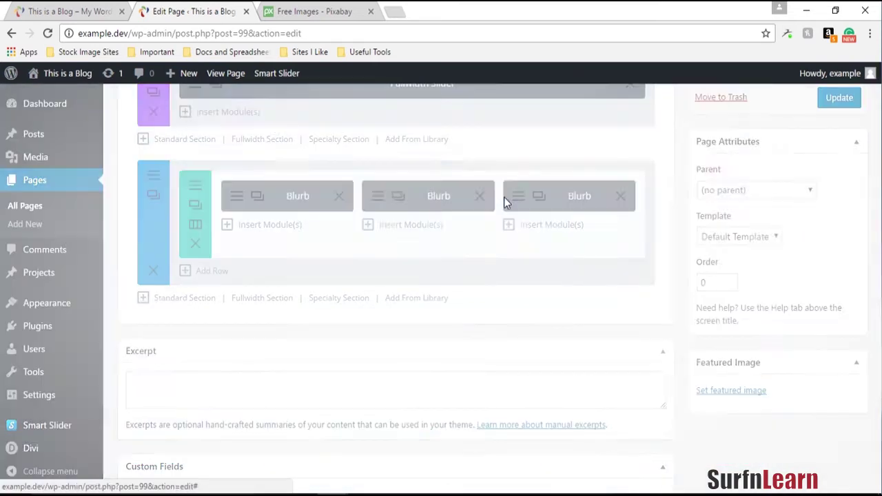
left_click(503, 197)
scroll(279, 303, "down", 10)
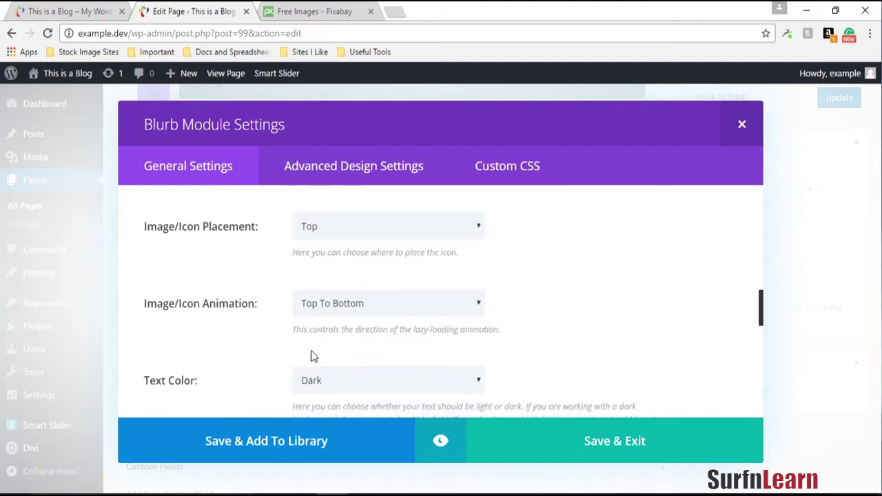
left_click(372, 386)
left_click(396, 415)
left_click(547, 434)
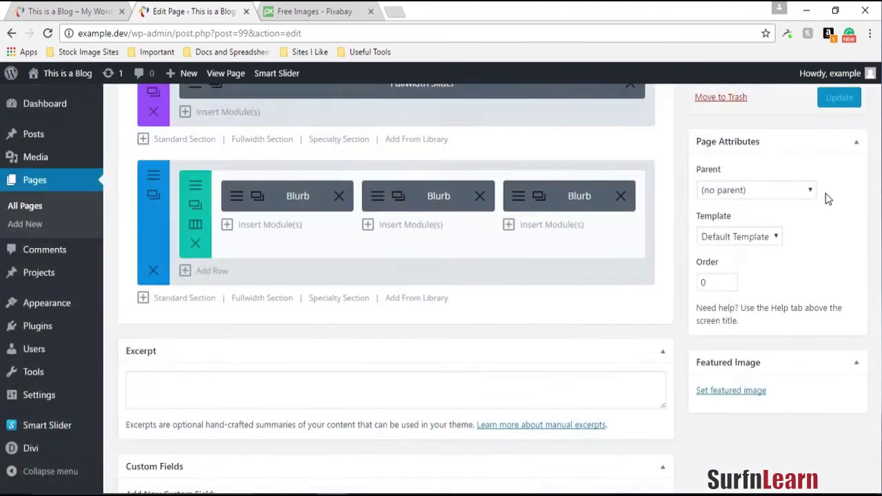
Update the page and reload the live homepage to review the dark services section.
left_click(830, 97)
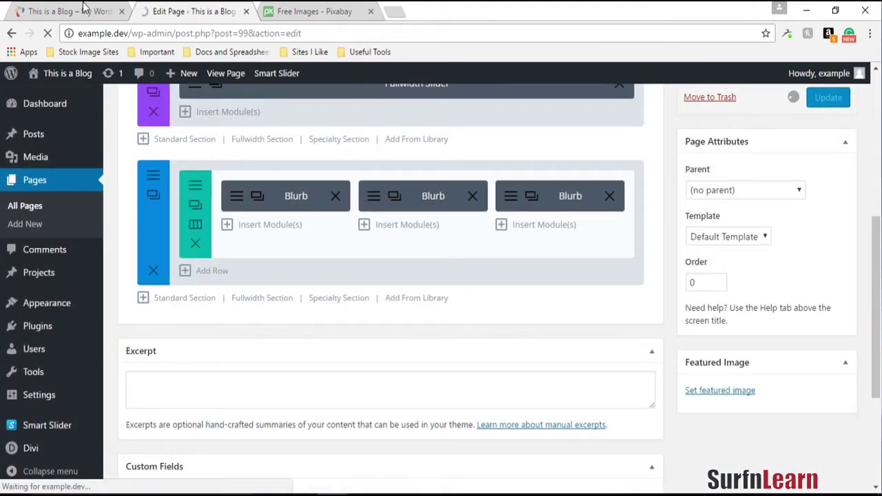
left_click(83, 11)
key("F5")
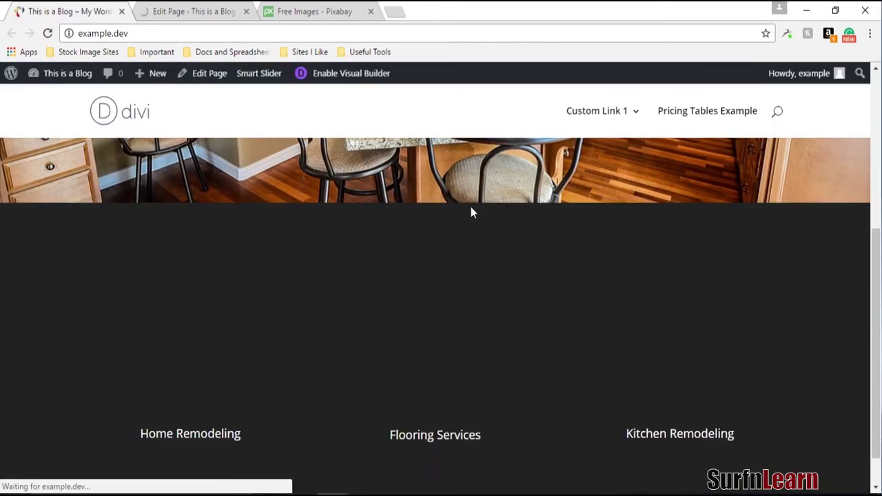
scroll(471, 212, "down", 1)
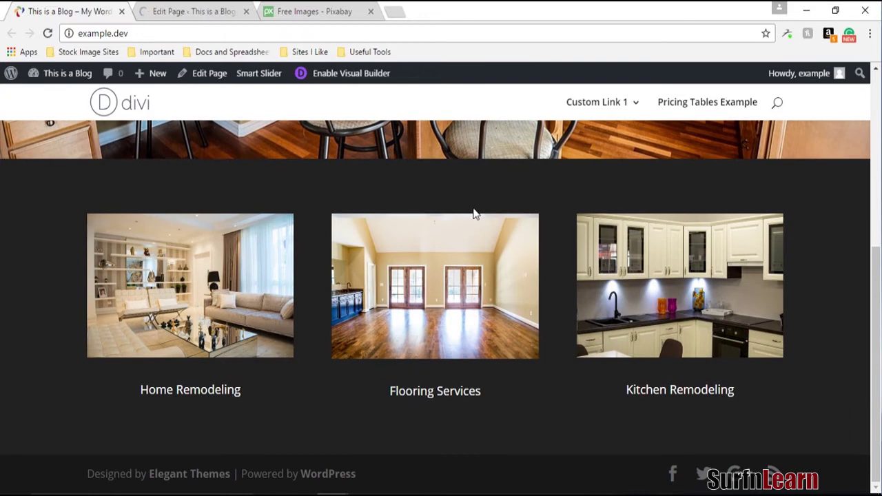
scroll(473, 213, "up", 2)
scroll(473, 214, "down", 2)
left_click(227, 9)
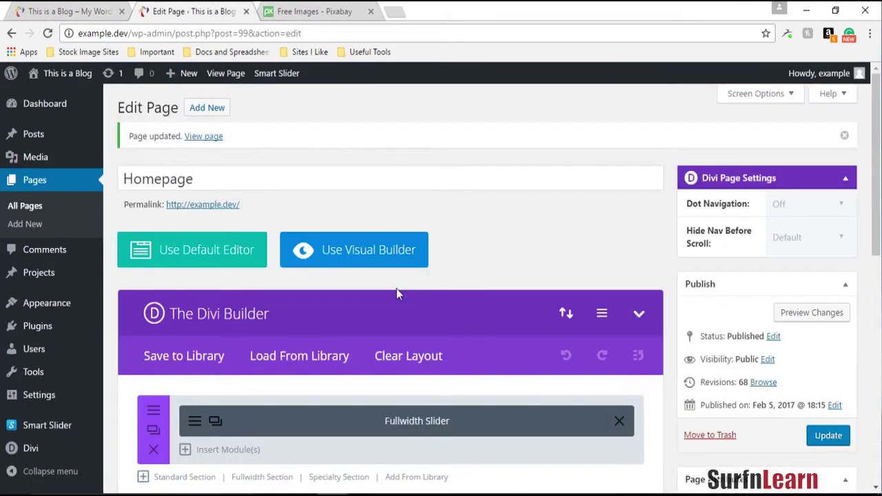
Add a single-column row above the Blurb row and insert a Text module into it.
scroll(406, 300, "down", 3)
left_click(210, 407)
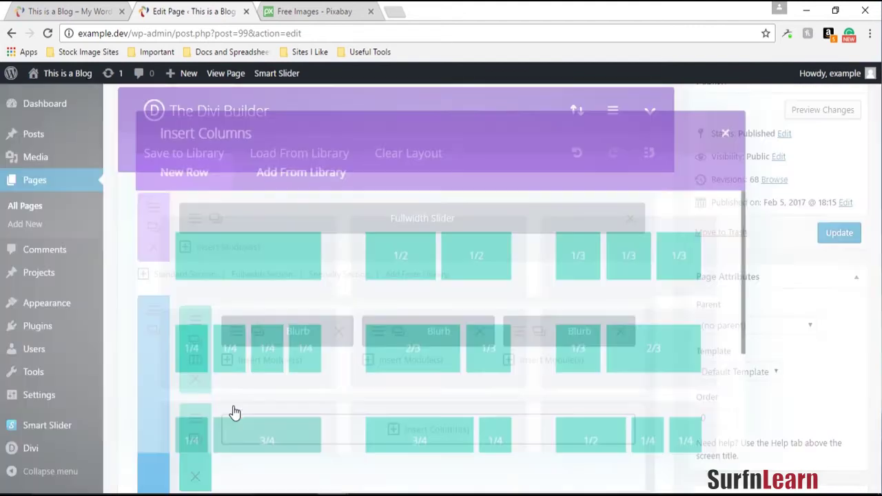
left_click(297, 268)
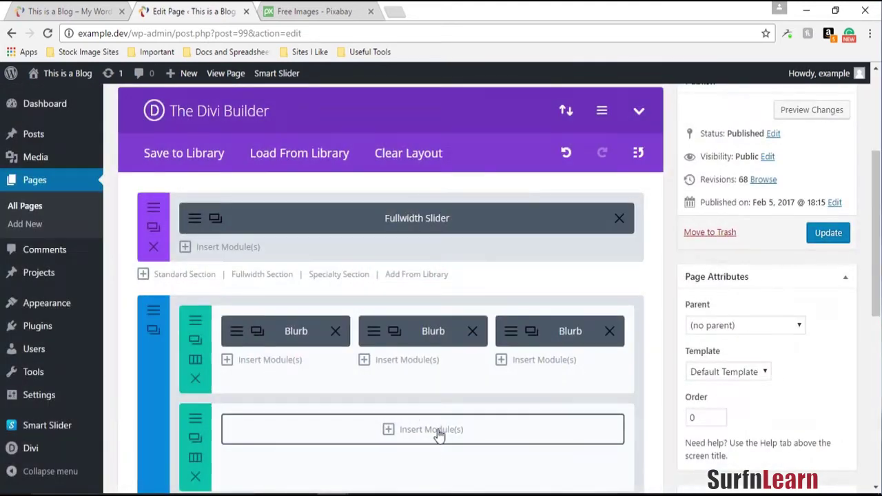
left_click_drag(427, 464, 427, 361)
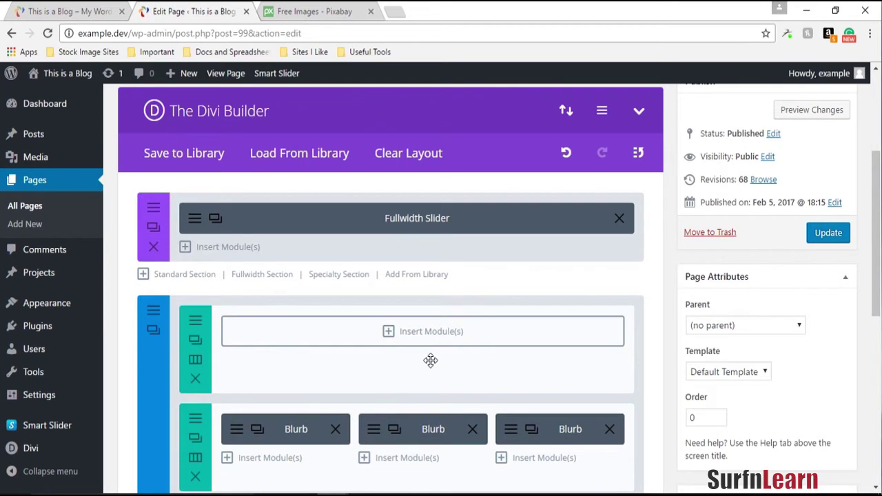
scroll(428, 360, "down", 1)
left_click(414, 266)
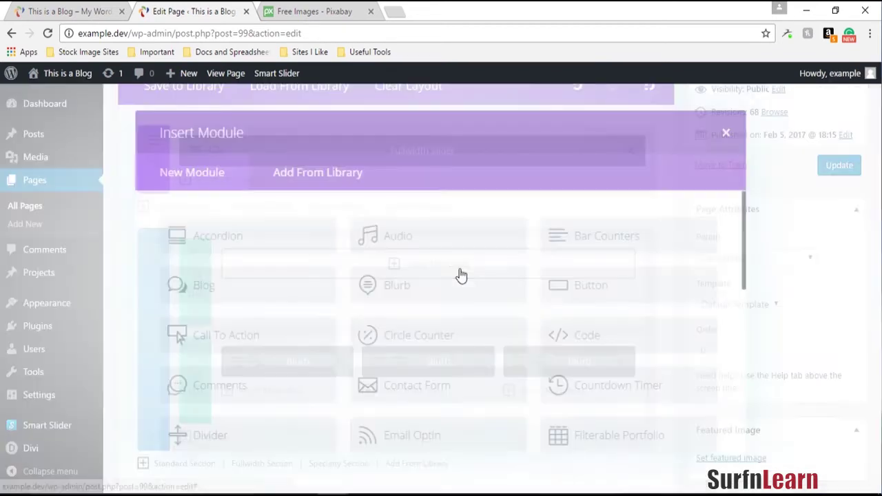
scroll(434, 324, "down", 8)
left_click(394, 421)
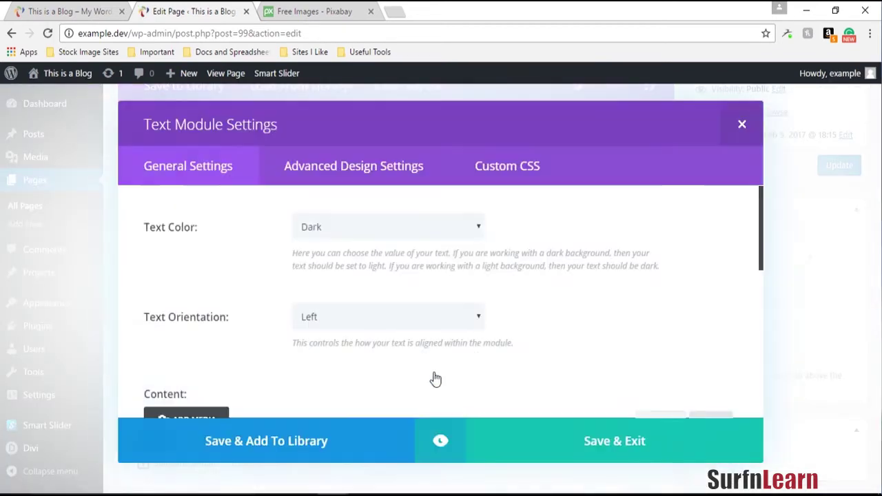
Set the Text module's orientation to Center and start typing the 'What' heading text.
left_click(361, 318)
left_click(367, 351)
scroll(370, 358, "down", 2)
scroll(372, 345, "down", 2)
left_click(387, 304)
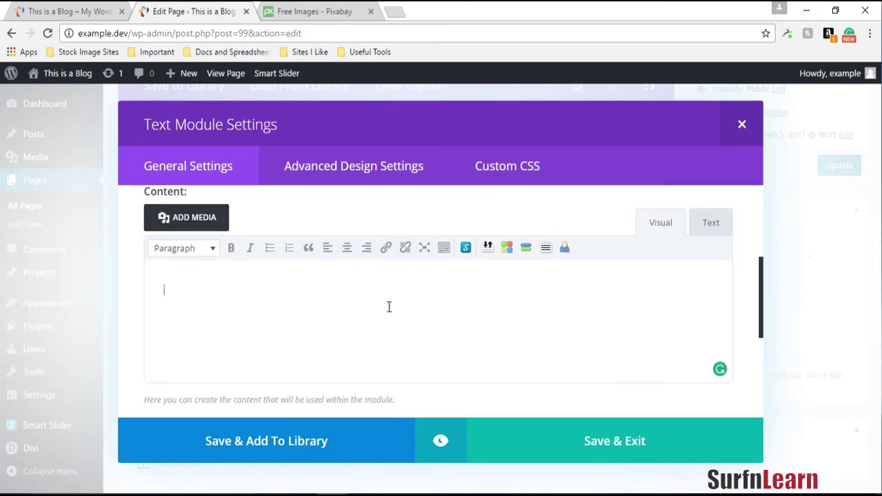
type("What We Do")
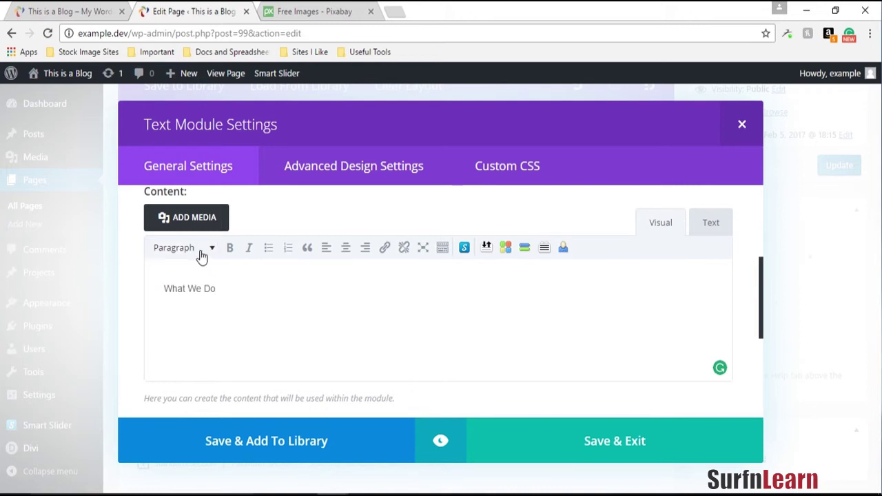
Format 'What We Do' as a centred Heading 3 and save the module.
left_click_drag(218, 274, 169, 252)
left_click(174, 248)
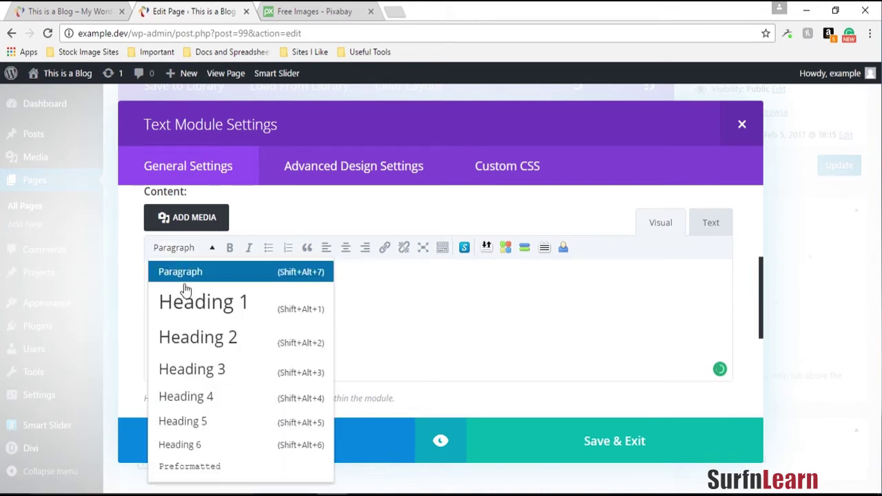
left_click(195, 310)
scroll(572, 371, "up", 3)
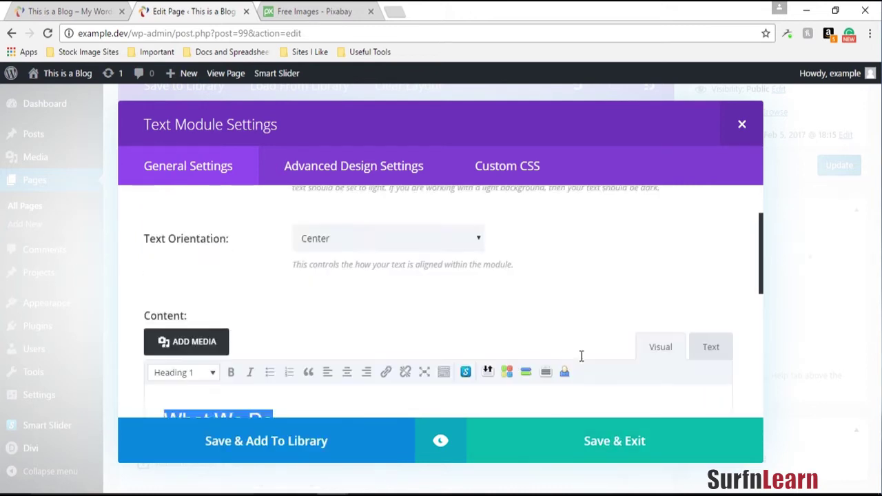
left_click(429, 318)
left_click(426, 353)
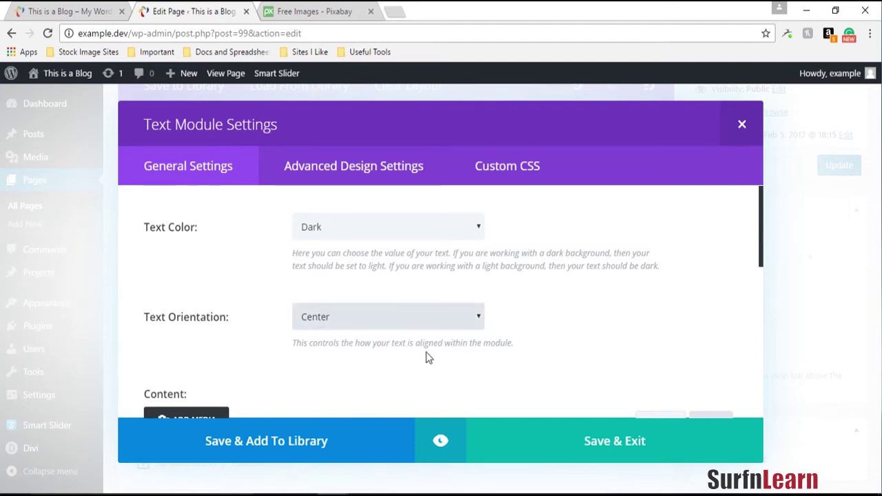
scroll(439, 345, "down", 1)
scroll(439, 346, "down", 1)
left_click(187, 383)
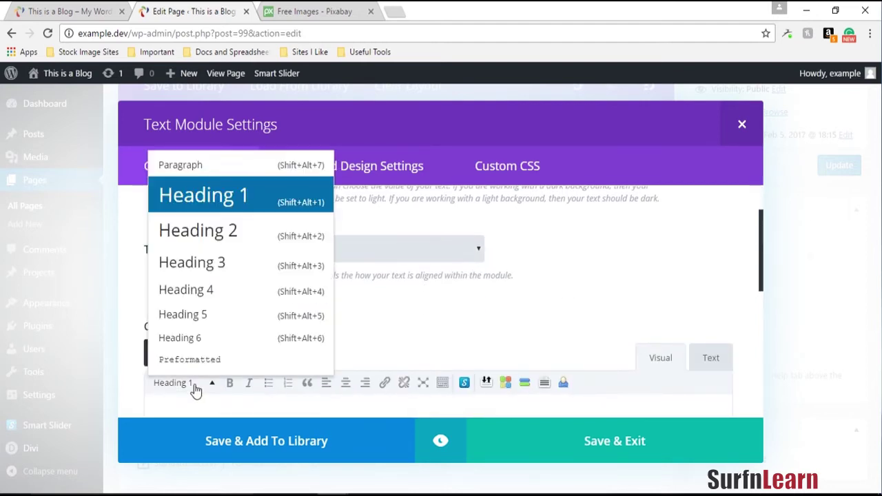
left_click(256, 261)
scroll(487, 351, "down", 4)
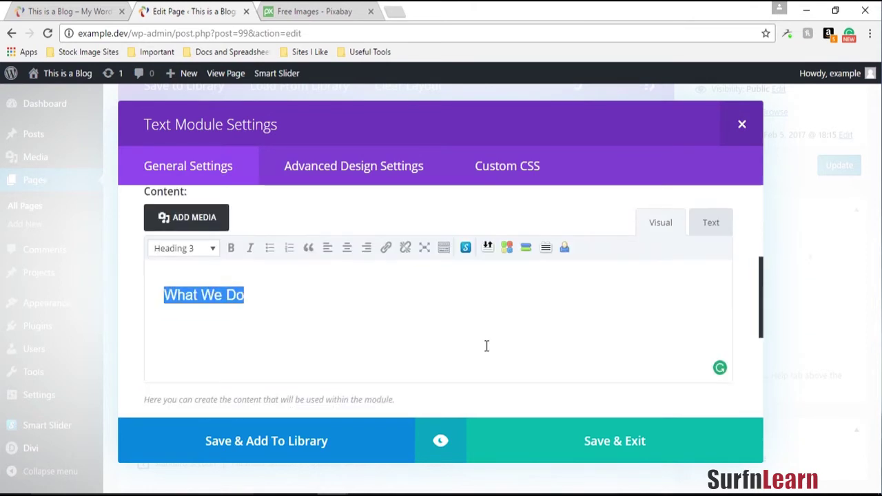
left_click(628, 441)
Update the page and reload the live homepage to preview the new heading.
left_click(828, 166)
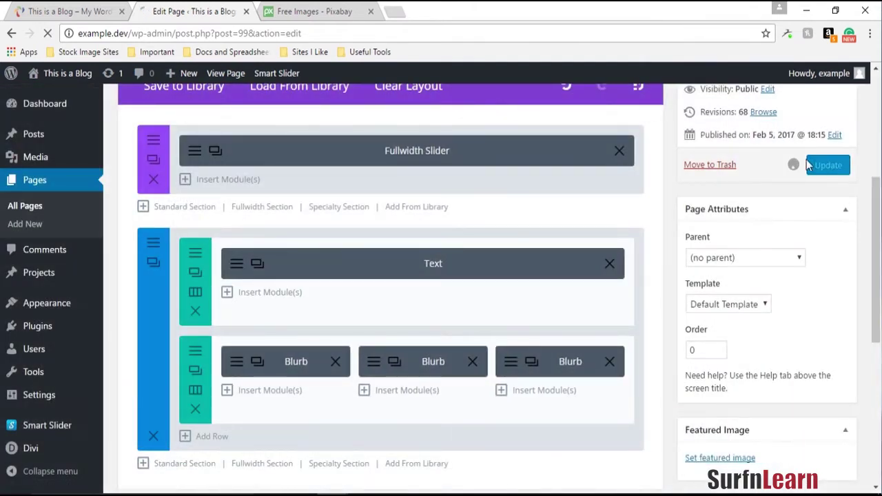
left_click(66, 5)
key("F5")
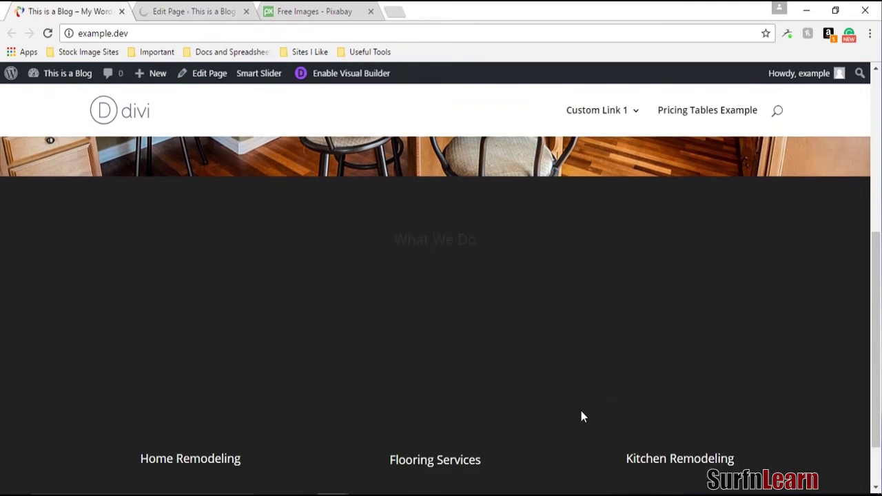
left_click(182, 11)
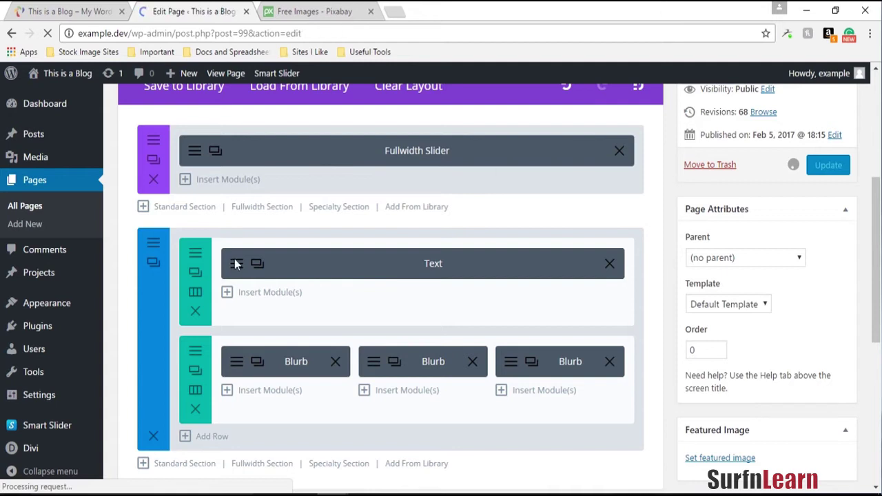
scroll(301, 216, "down", 3)
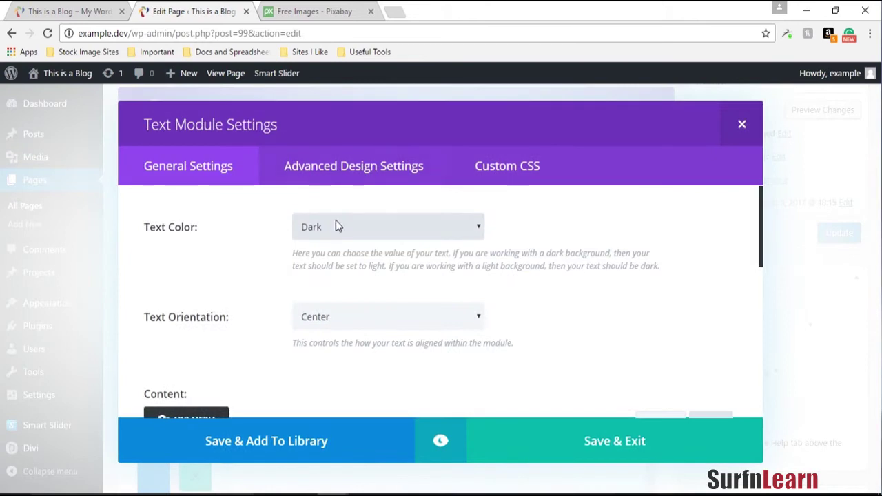
Set the What We Do module's text colour to Light, update, and reload the homepage.
left_click(335, 220)
left_click(349, 261)
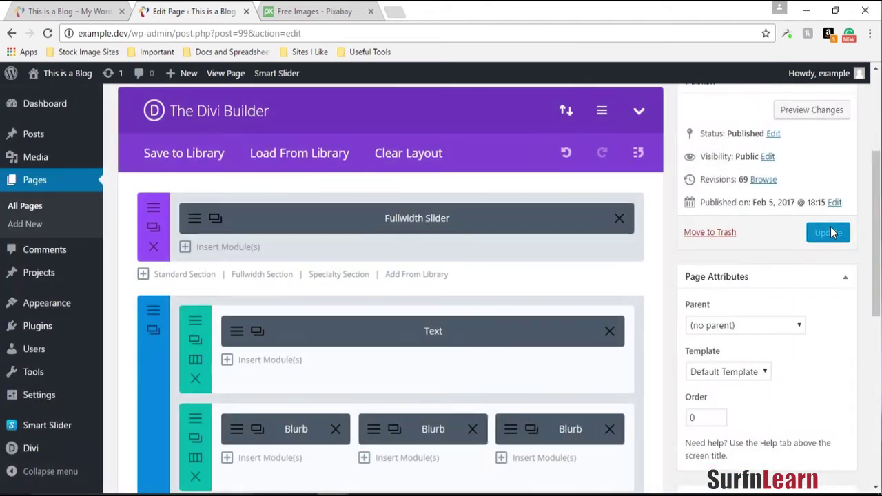
left_click(828, 232)
left_click(69, 11)
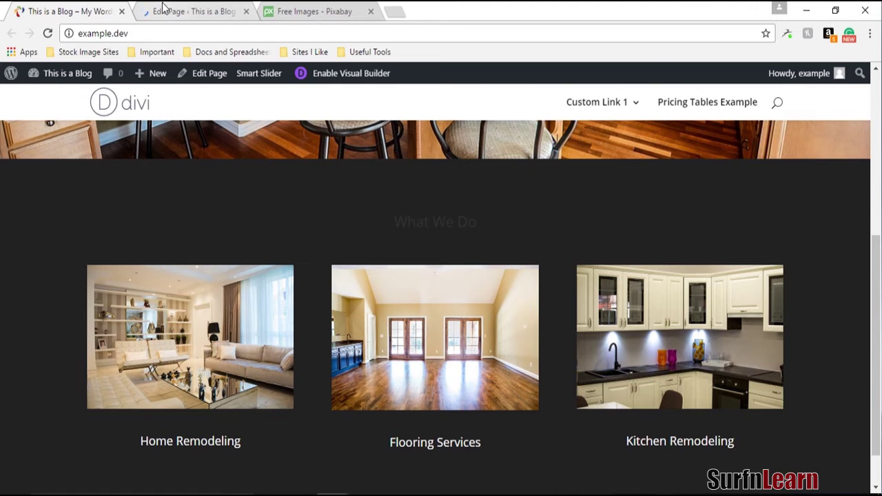
left_click(200, 11)
left_click(93, 8)
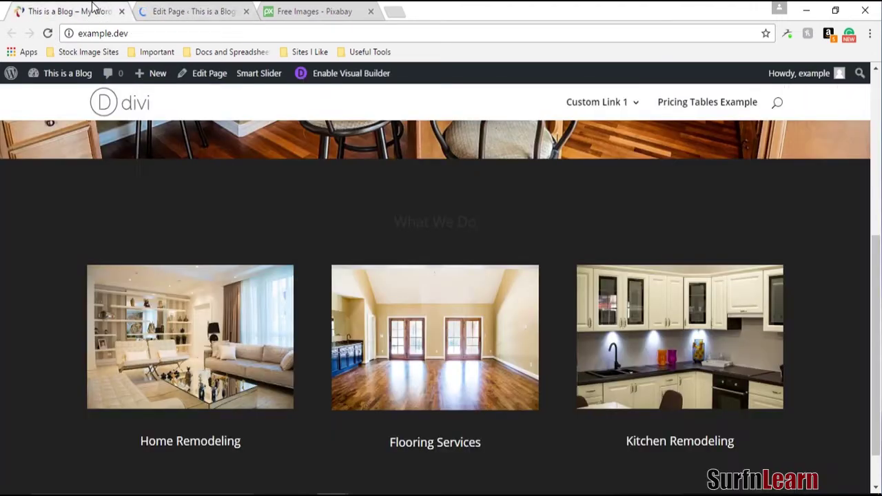
left_click(47, 34)
left_click(156, 8)
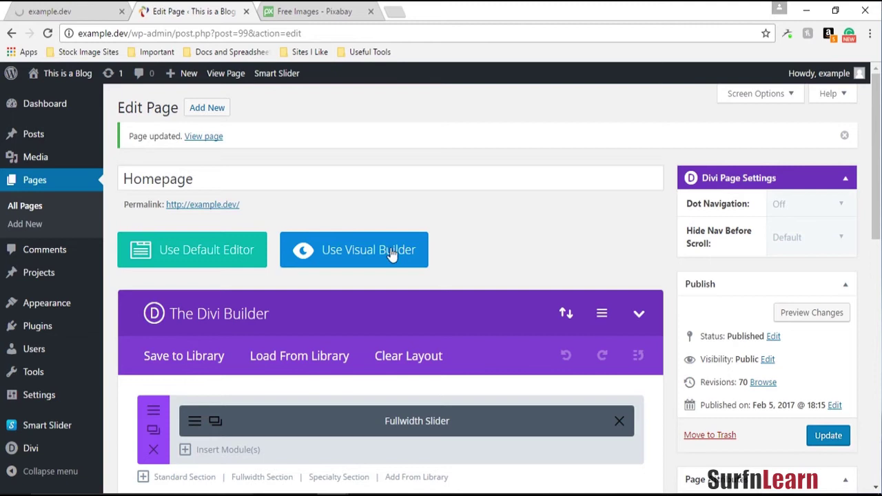
scroll(392, 276, "down", 3)
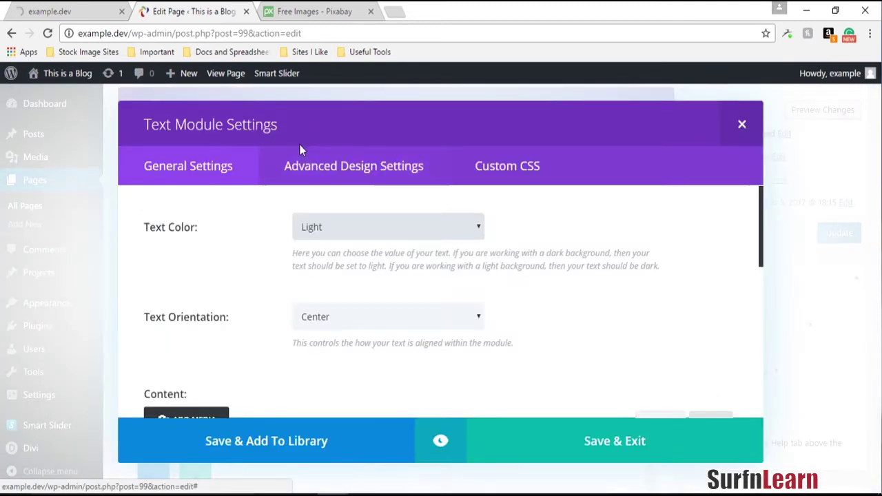
Open the Text module settings and inspect the What We Do heading on the live page.
left_click(321, 172)
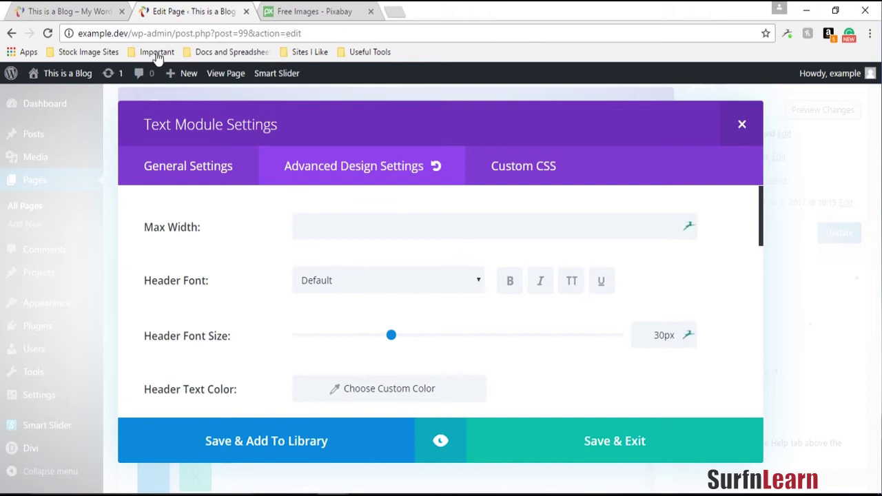
left_click(105, 11)
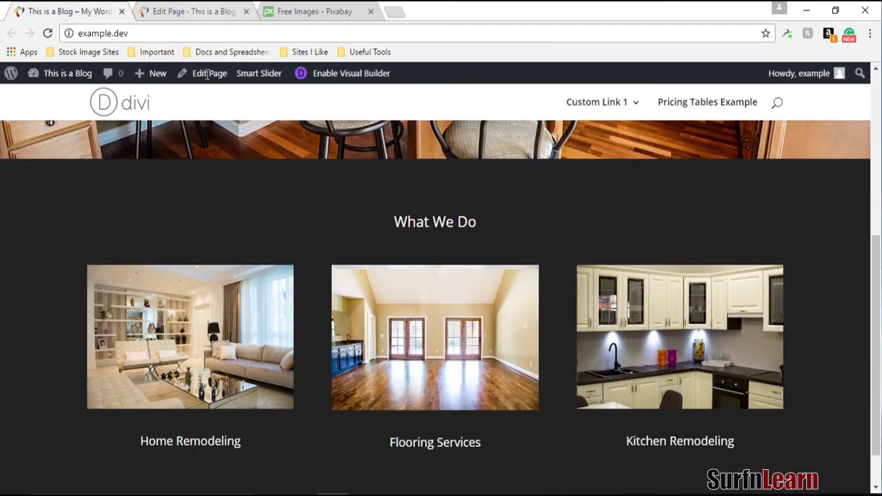
left_click_drag(397, 221, 535, 238)
left_click(408, 186)
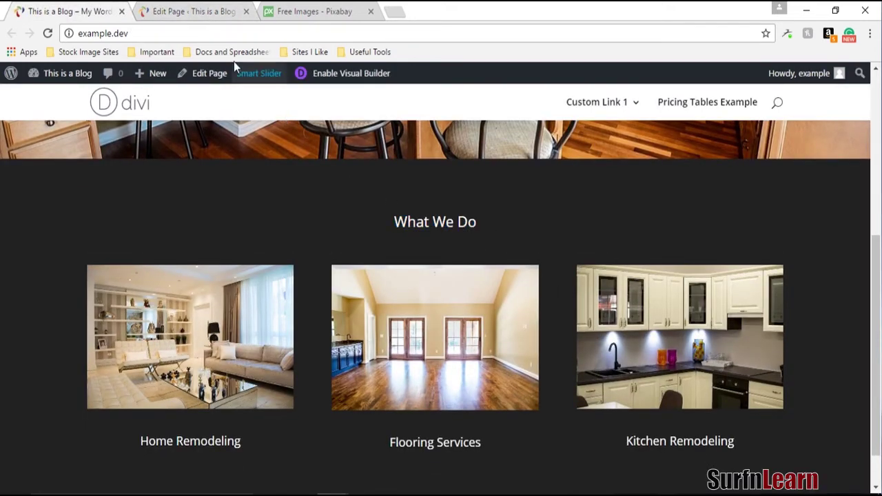
left_click(192, 11)
Make the heading uppercase and underlined, update the page, and reload the live homepage.
left_click(573, 290)
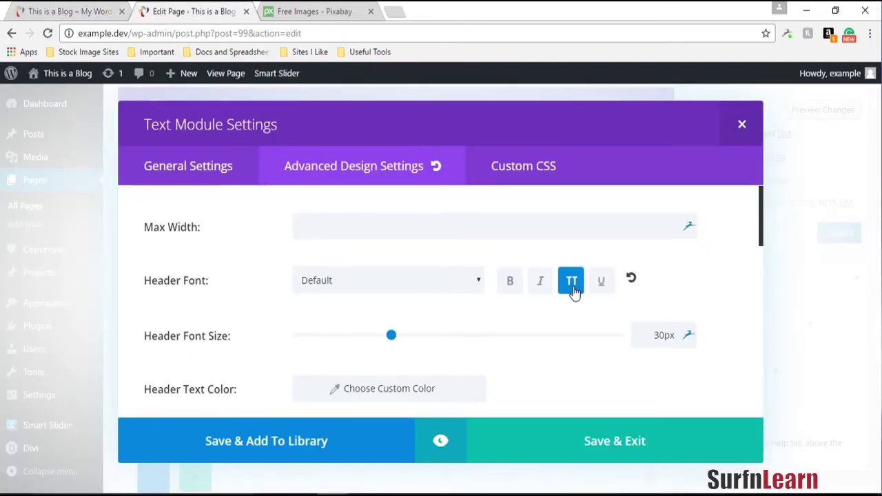
left_click(602, 291)
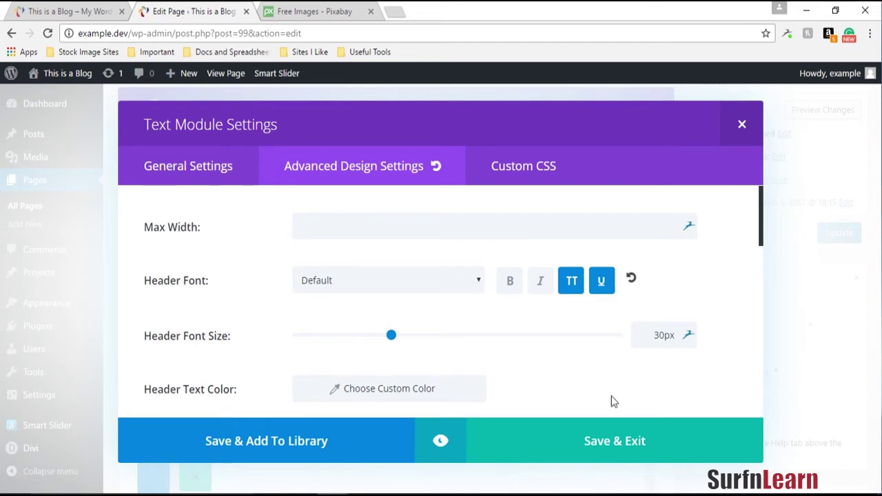
left_click(649, 454)
left_click(828, 233)
left_click(50, 8)
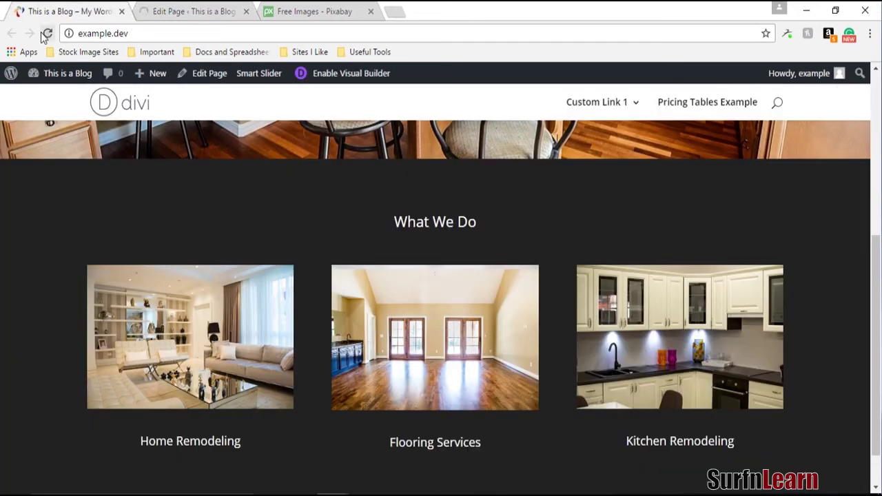
left_click(45, 35)
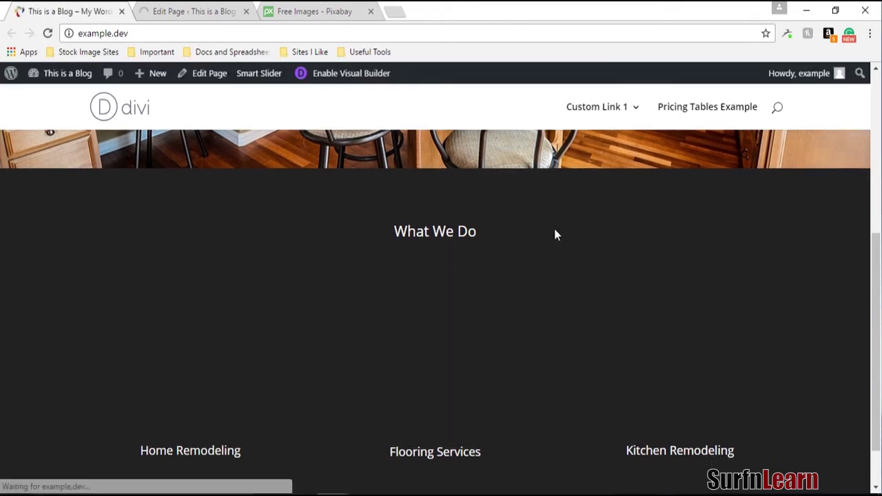
left_click(177, 14)
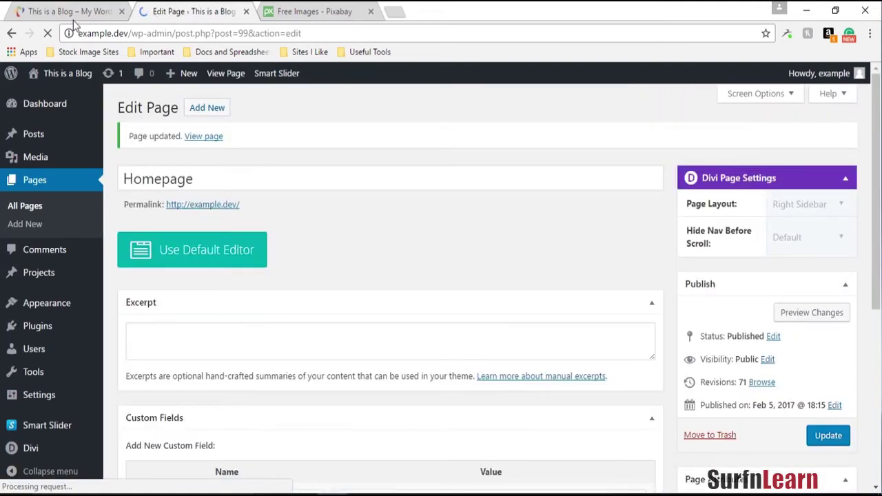
left_click(65, 12)
left_click(48, 33)
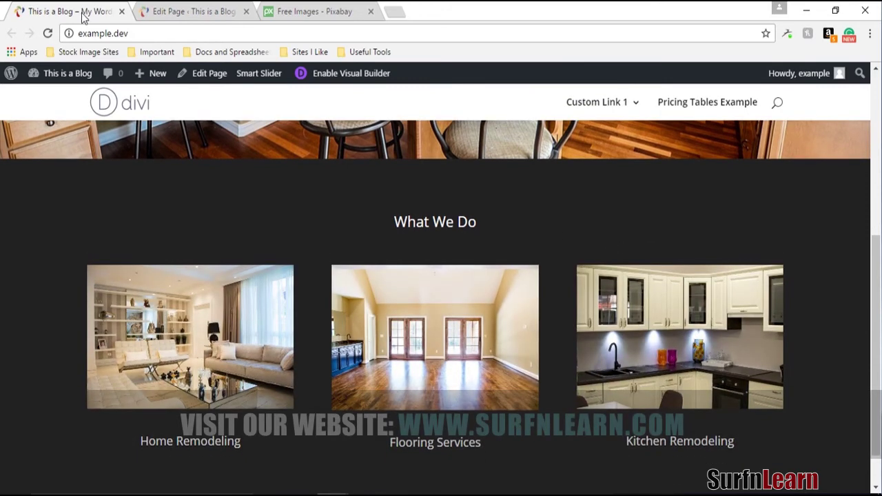
left_click(49, 33)
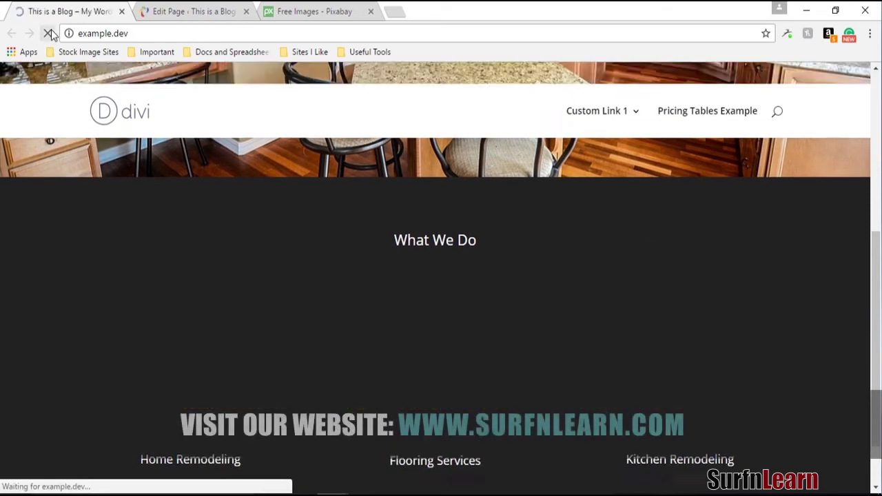
Apply uppercase (TT) and underline (U) heading styles in the Text module's design settings and save.
left_click(186, 12)
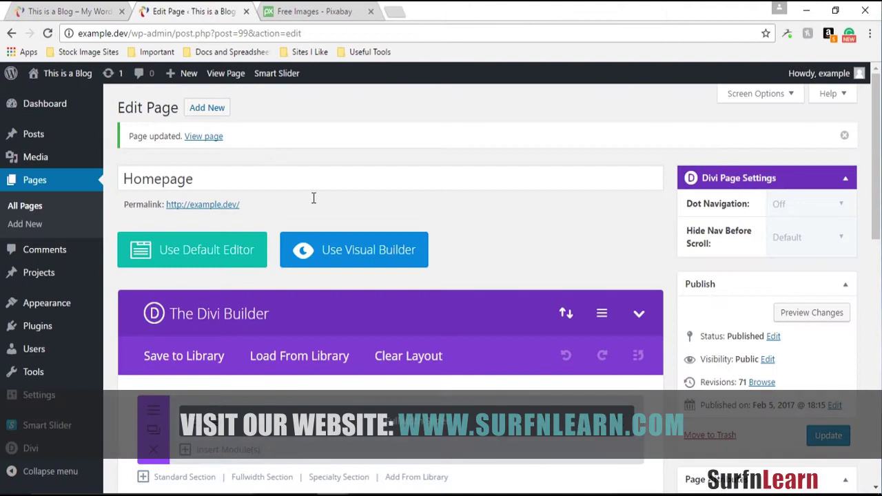
scroll(251, 390, "down", 2)
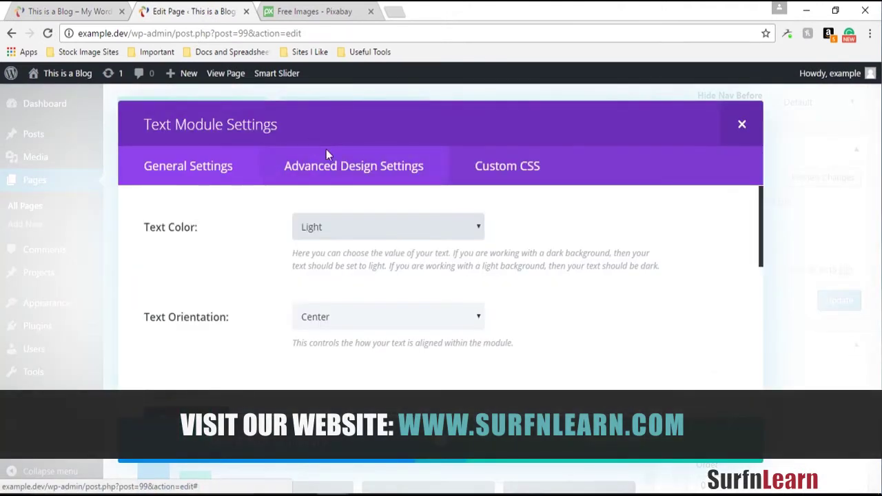
left_click(337, 166)
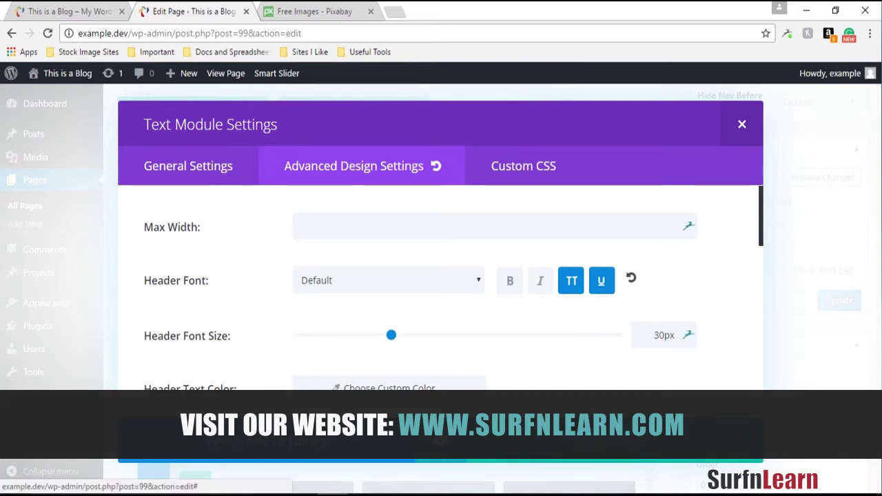
scroll(490, 310, "down", 3)
scroll(444, 315, "up", 2)
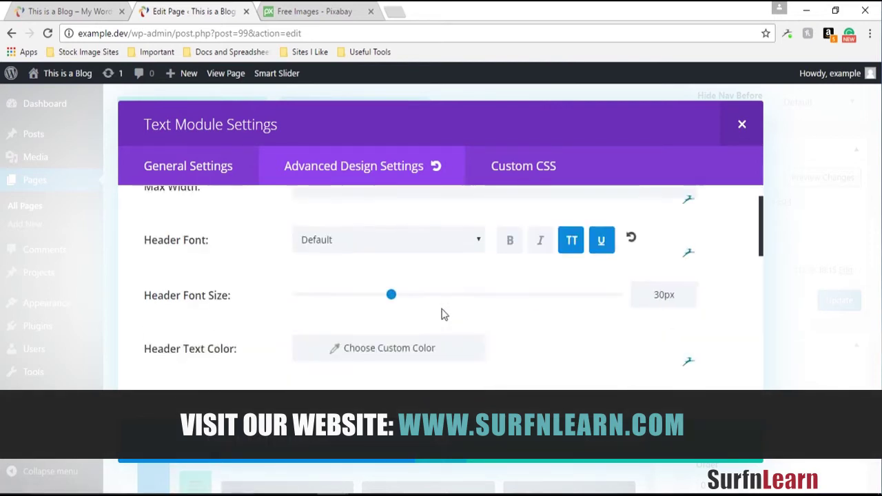
scroll(440, 315, "up", 1)
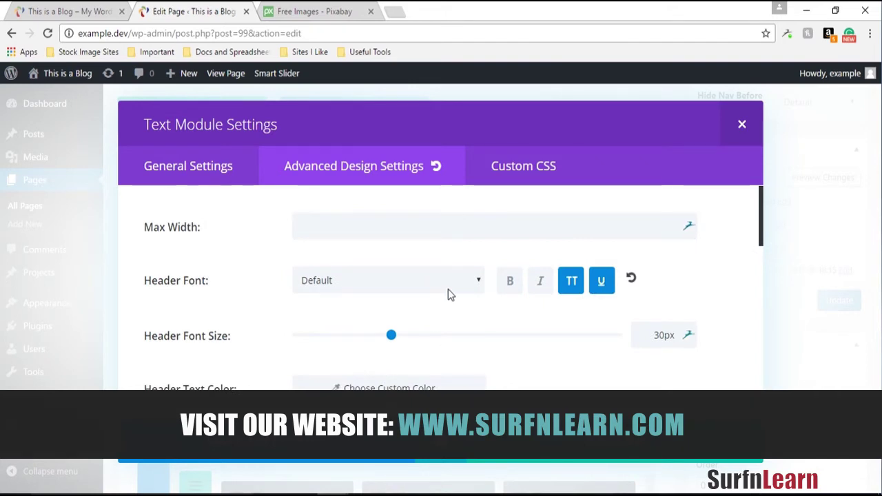
scroll(446, 279, "down", 3)
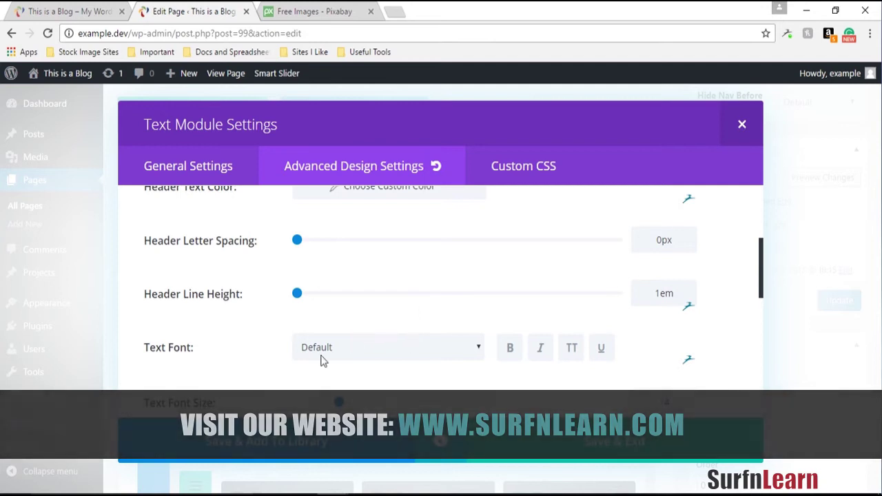
left_click(571, 348)
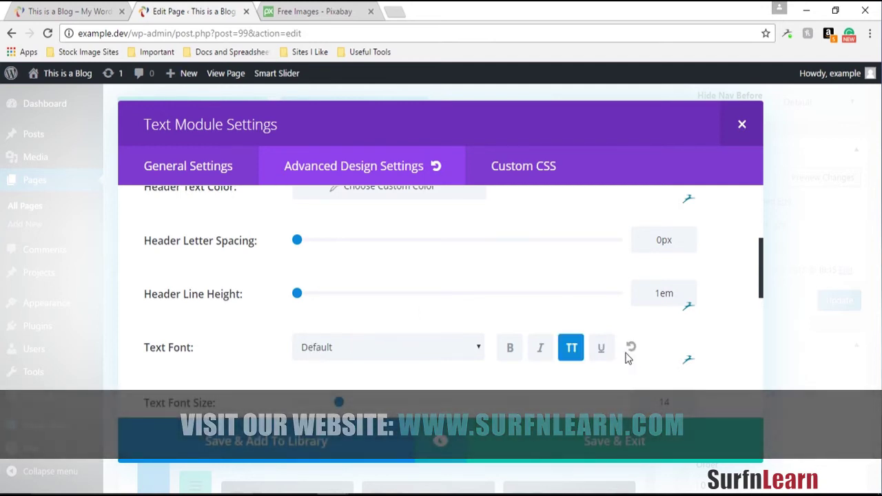
left_click(601, 351)
left_click(638, 436)
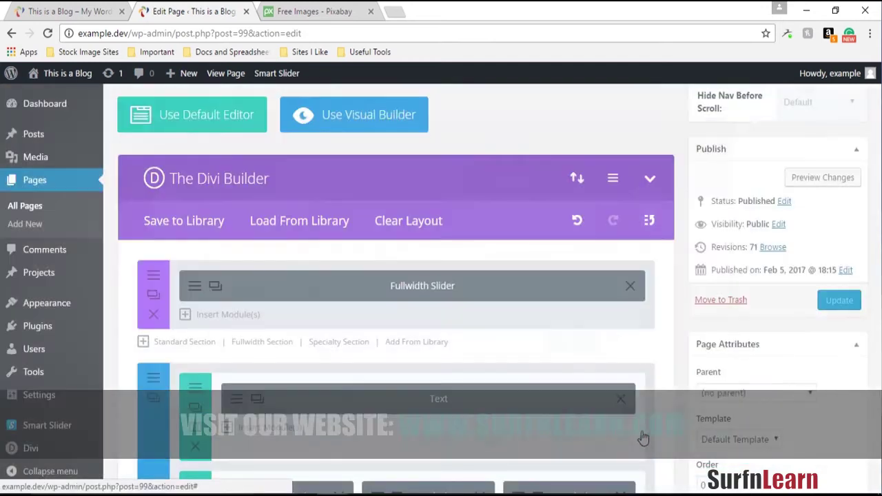
Update the page and reload the live site to see the uppercase underlined heading.
left_click(829, 303)
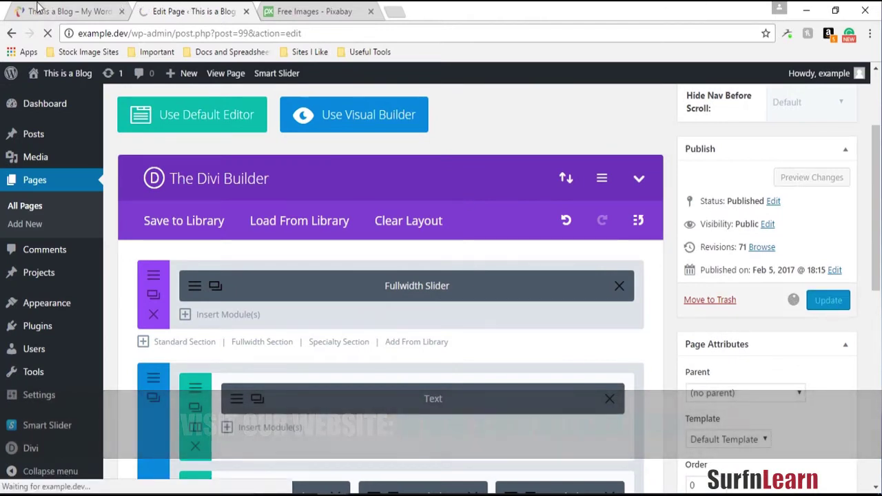
left_click(39, 10)
left_click(47, 33)
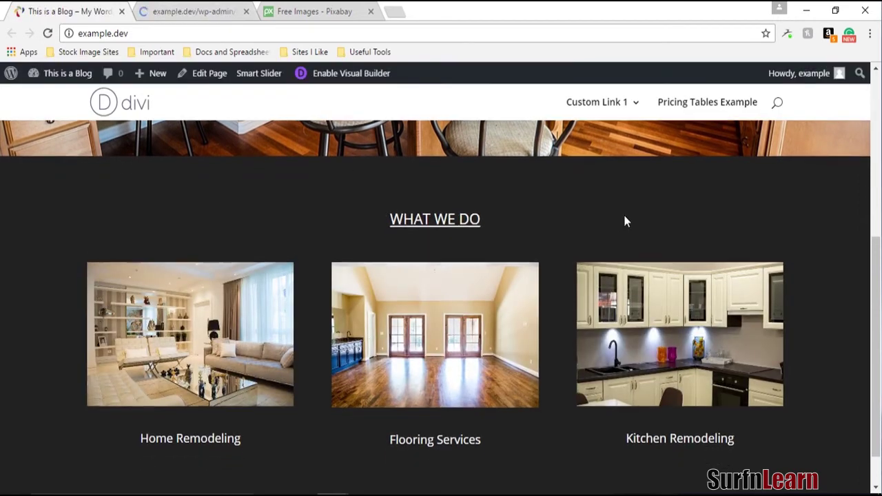
Scroll through the live homepage, then return to the editor's row of three Blurb modules.
scroll(594, 196, "down", 1)
scroll(589, 201, "up", 1)
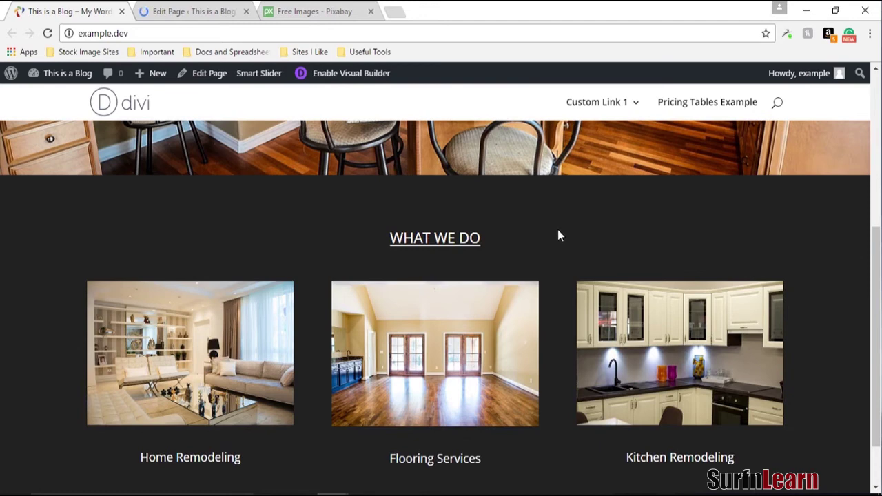
scroll(551, 233, "up", 3)
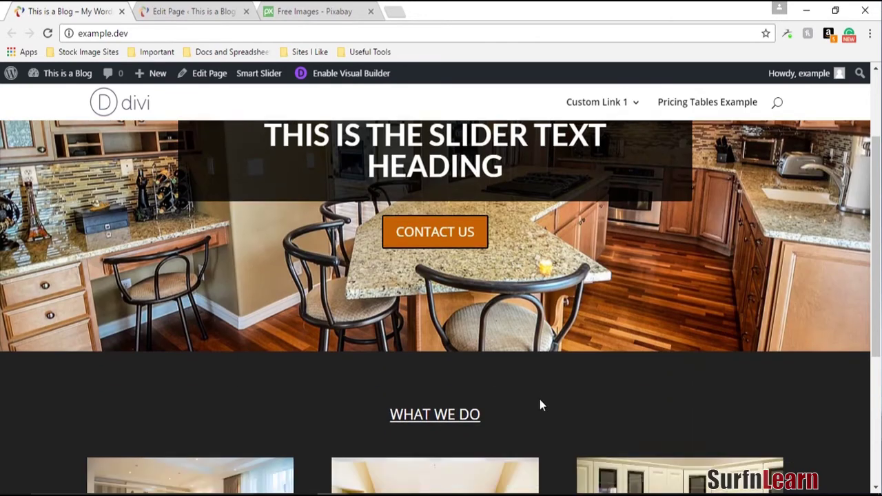
scroll(540, 400, "down", 3)
scroll(540, 407, "down", 2)
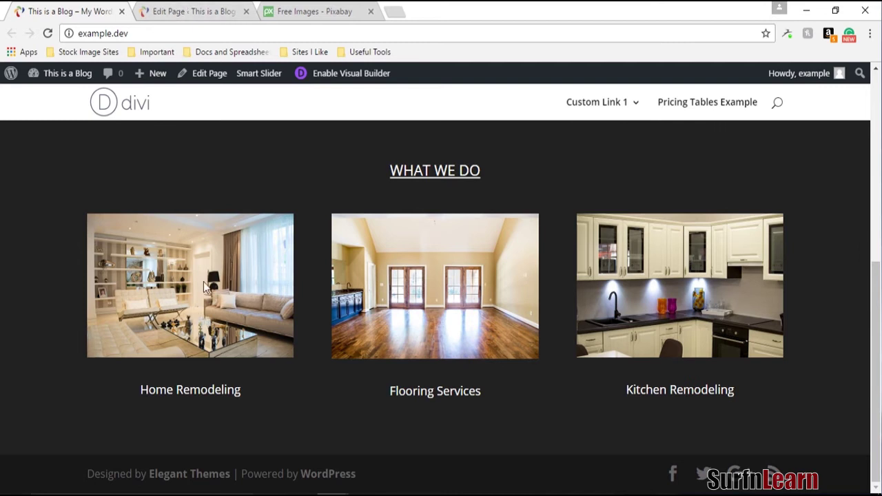
left_click(186, 9)
scroll(273, 392, "down", 6)
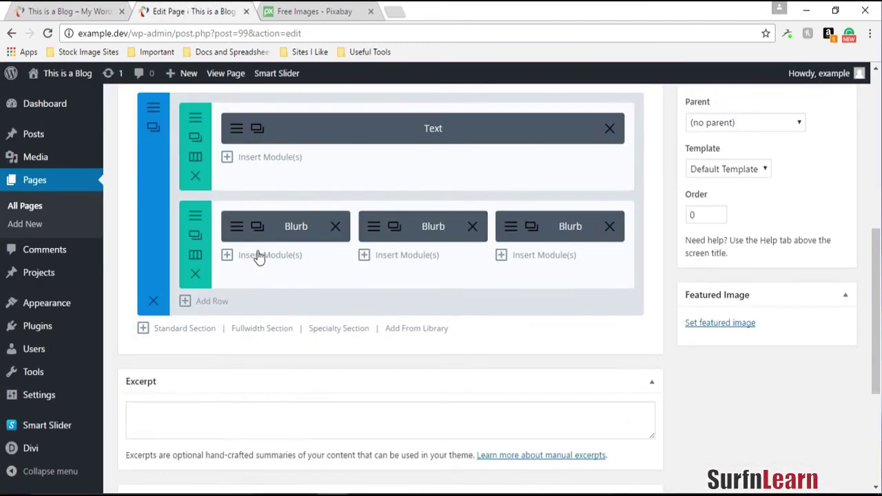
Turn on the Home Remodeling blurb's border in orange #c95700 and save its settings.
left_click(240, 225)
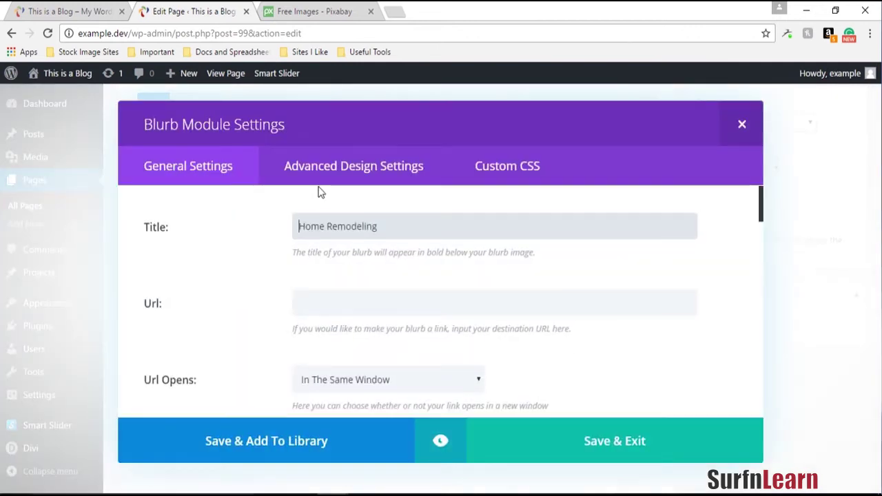
left_click(319, 169)
scroll(252, 323, "down", 10)
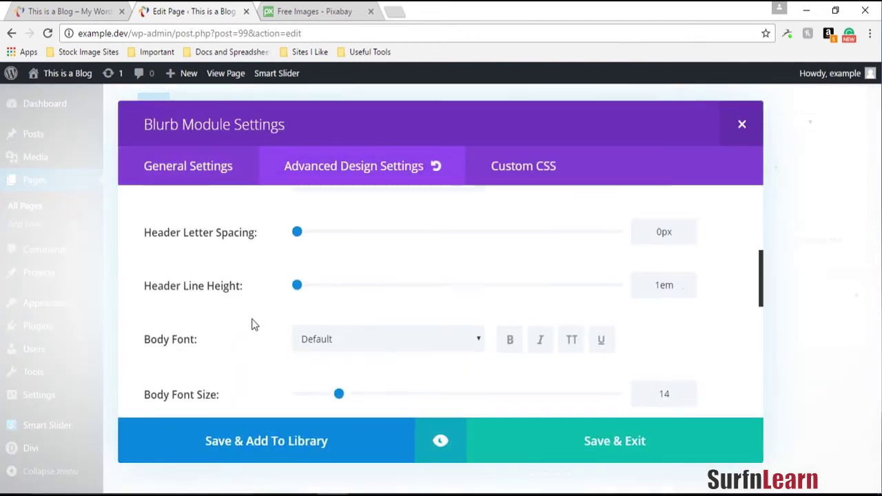
scroll(252, 330, "down", 3)
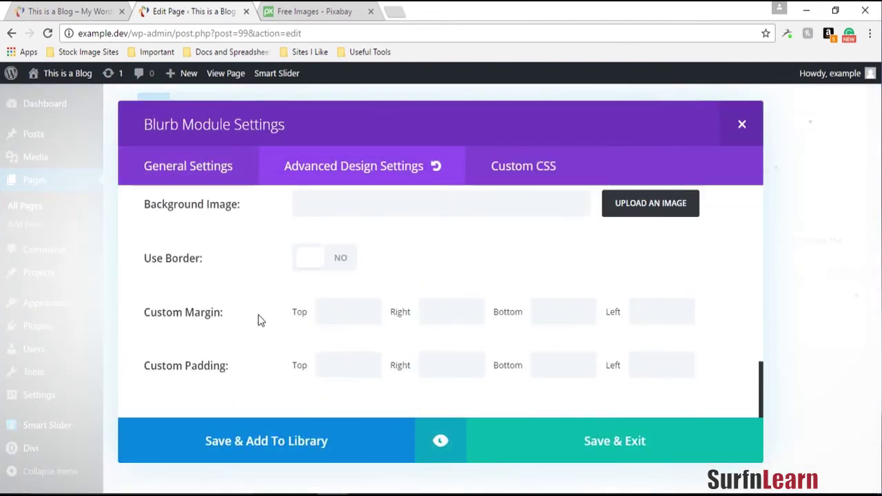
left_click(317, 269)
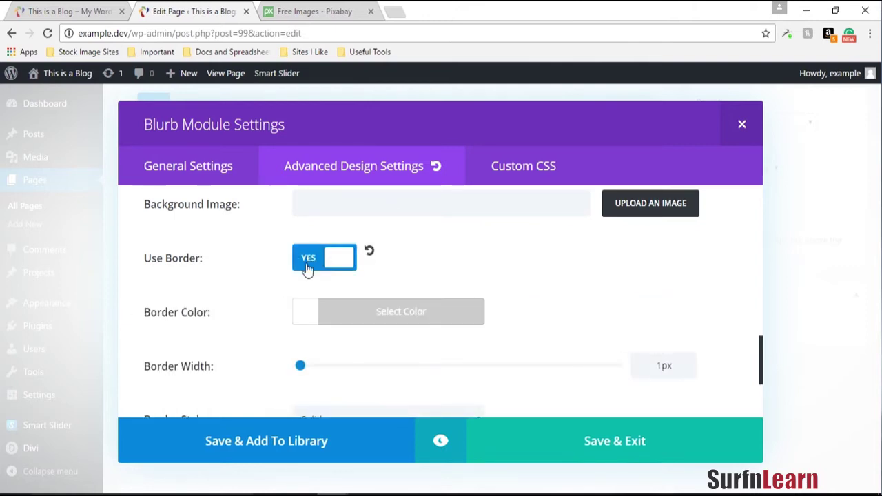
left_click(320, 317)
scroll(321, 330, "down", 2)
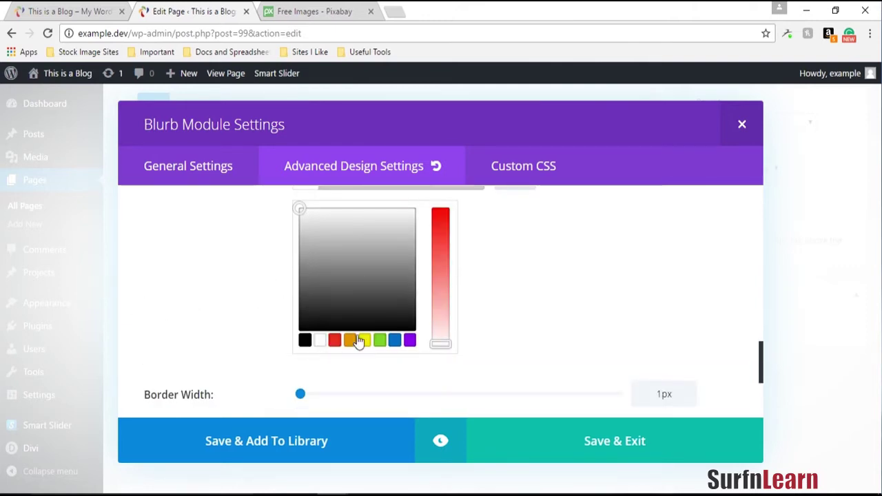
left_click(350, 341)
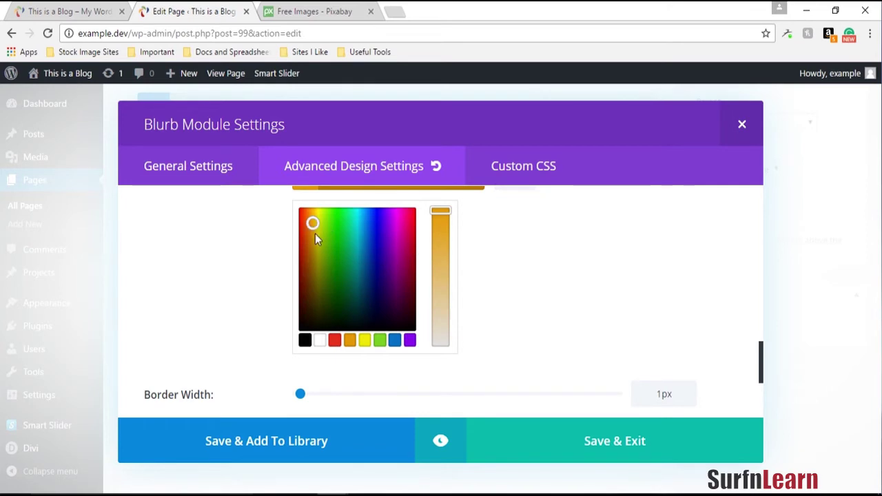
scroll(314, 238, "up", 2)
left_click_drag(318, 307, 307, 302)
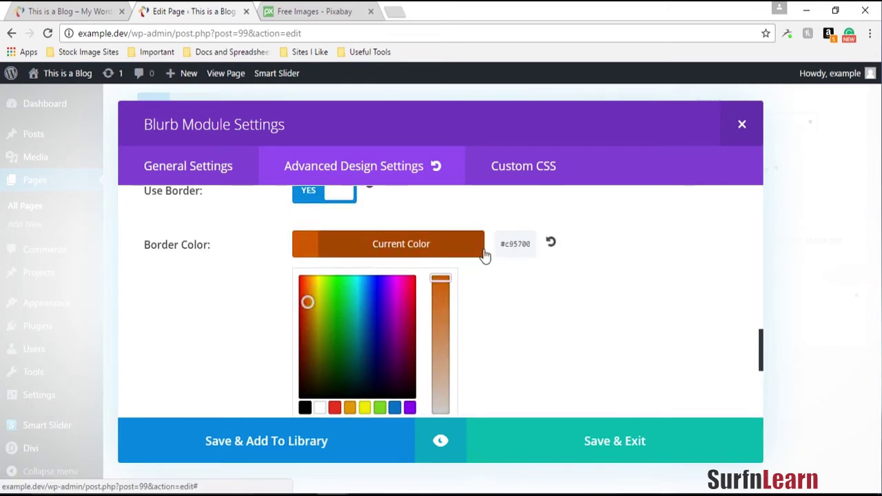
double_click(511, 243)
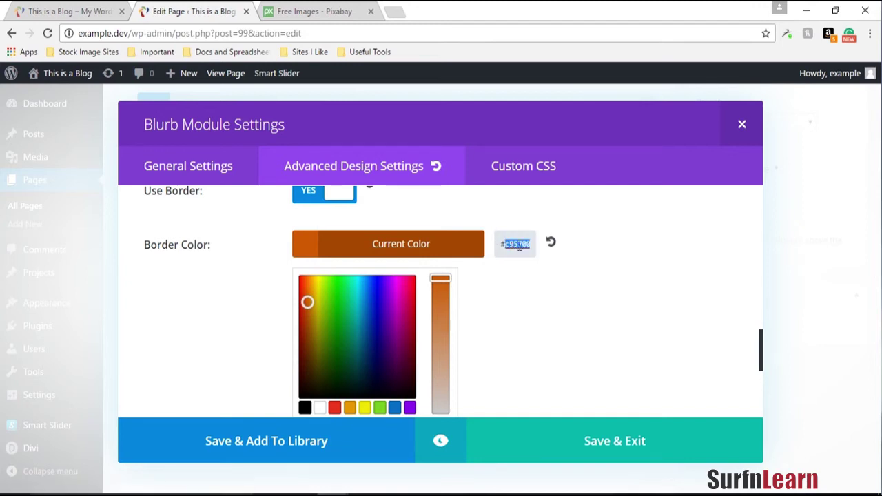
left_click(655, 425)
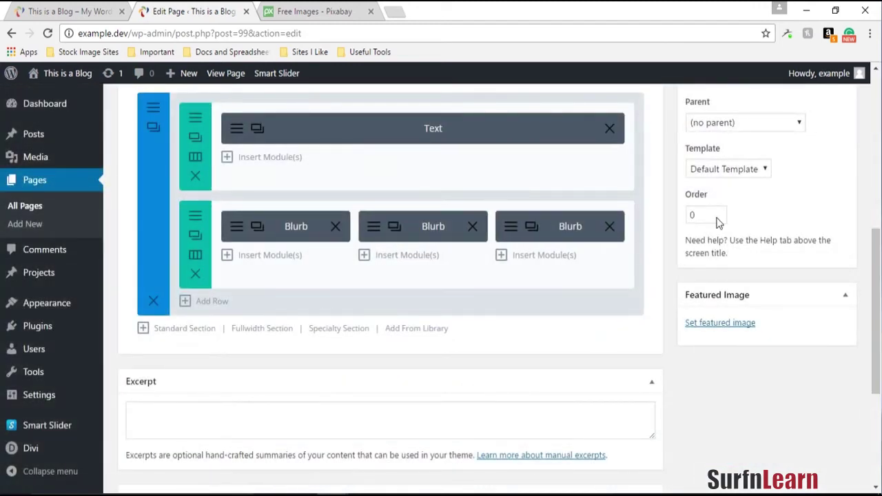
scroll(717, 220, "up", 5)
left_click(828, 367)
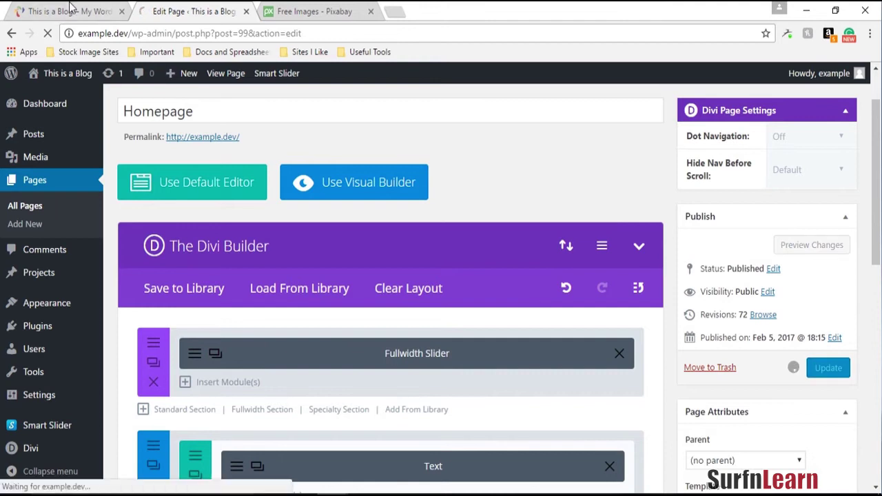
left_click(69, 7)
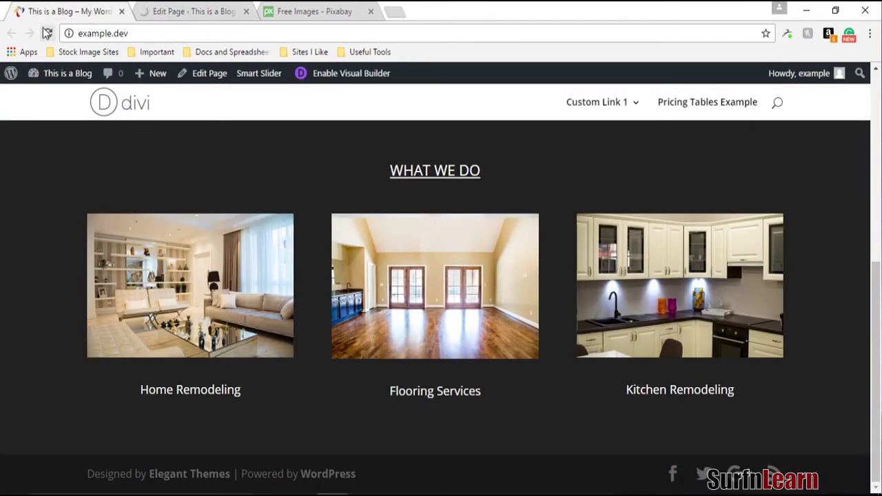
left_click(47, 33)
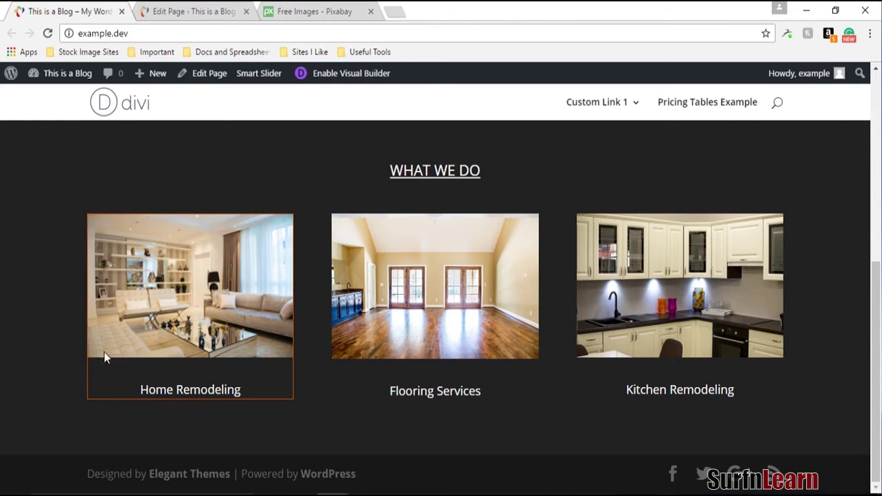
left_click(195, 10)
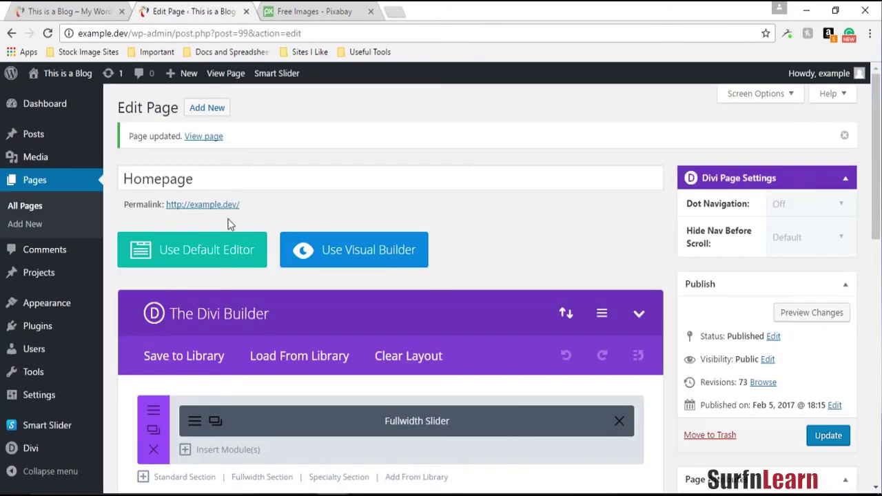
left_click(111, 9)
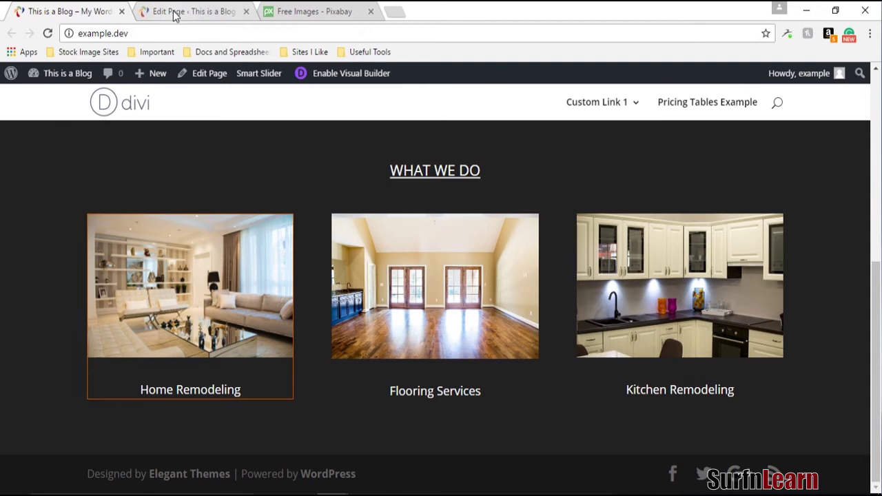
left_click(232, 6)
scroll(224, 324, "down", 3)
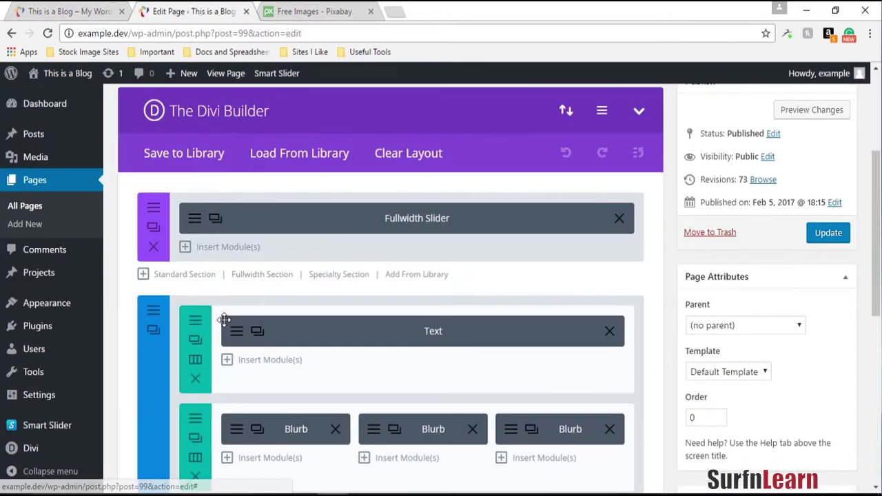
scroll(234, 345, "down", 2)
left_click(250, 291)
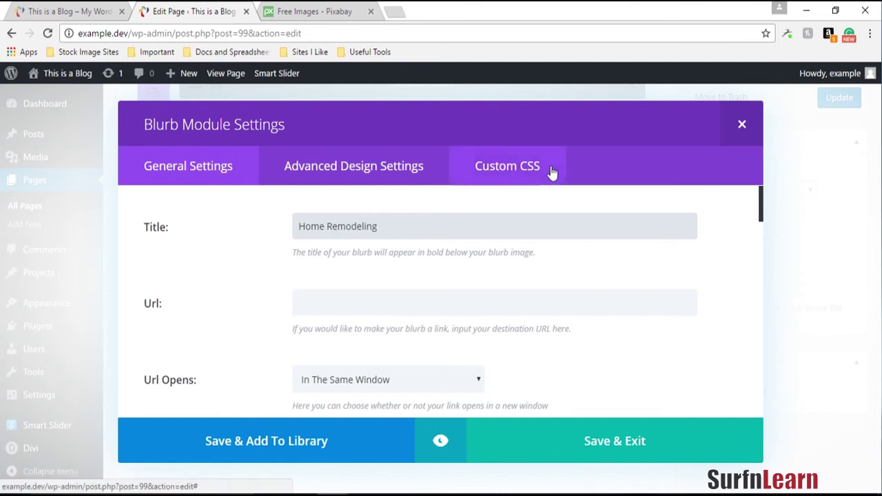
Set the Home Remodeling blurb's Use Border option to NO.
left_click(407, 164)
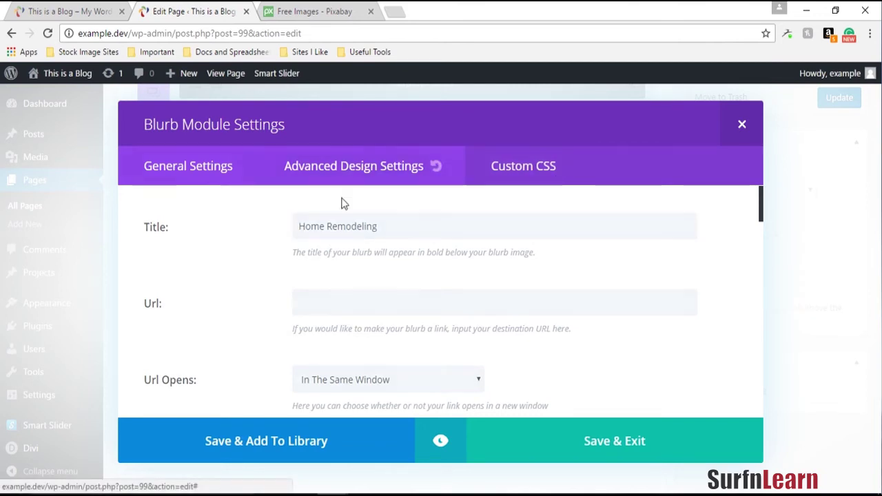
scroll(244, 337, "down", 10)
scroll(262, 305, "up", 2)
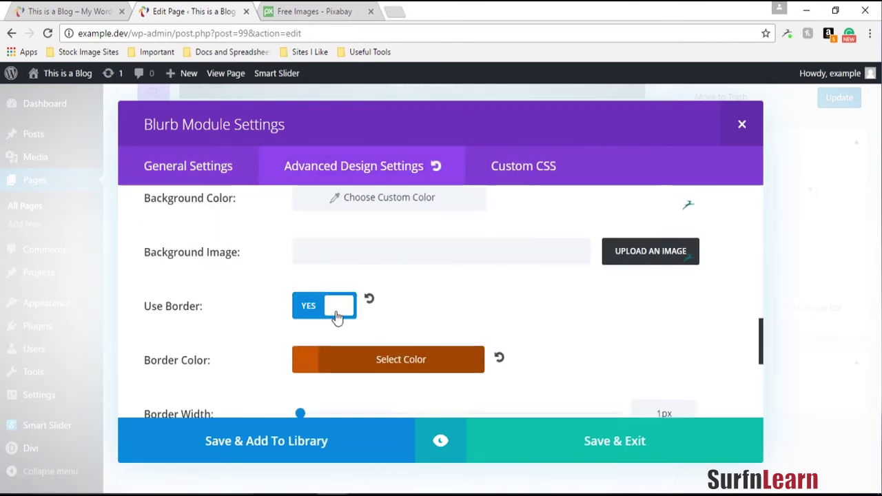
left_click(338, 308)
Find the Blurb Image selector in Custom CSS and copy .et_pb_main_blurb_image.
left_click(506, 182)
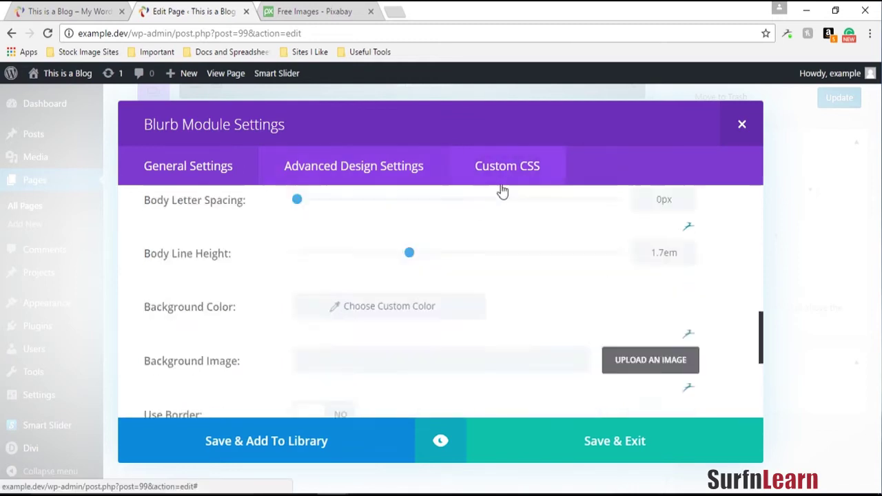
scroll(354, 262, "down", 4)
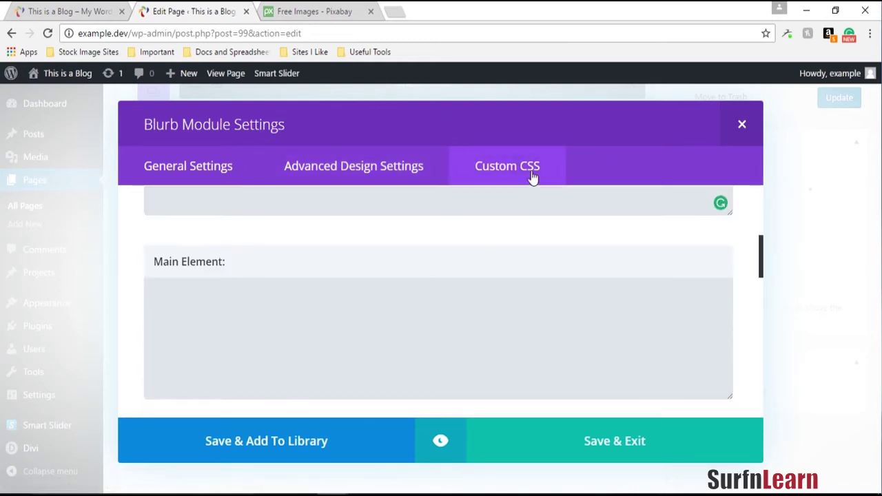
left_click(297, 303)
scroll(298, 326, "down", 8)
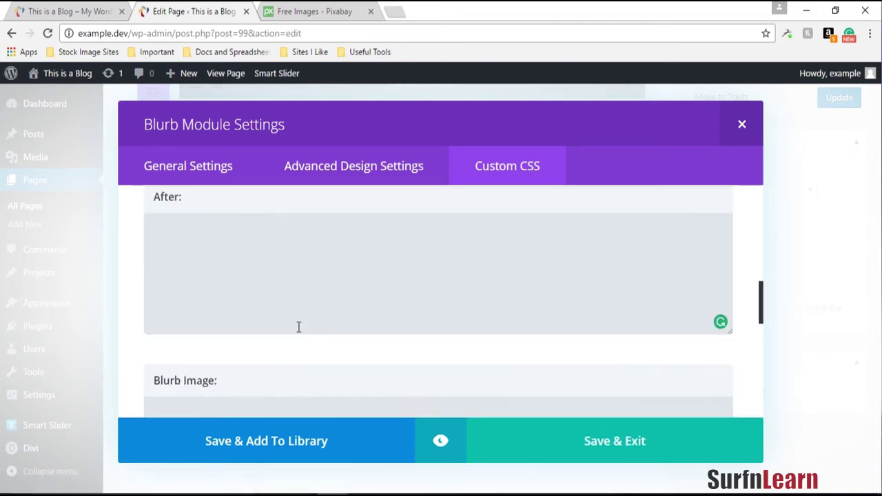
left_click(315, 281)
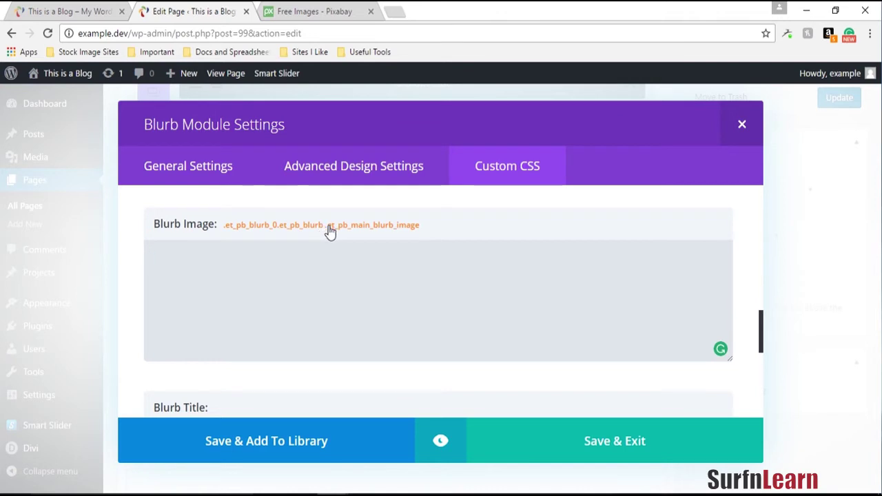
mouse_move(328, 230)
left_mouse_down()
mouse_move(425, 227)
mouse_move(325, 234)
left_mouse_up()
key("ctrl+c")
left_click(416, 289)
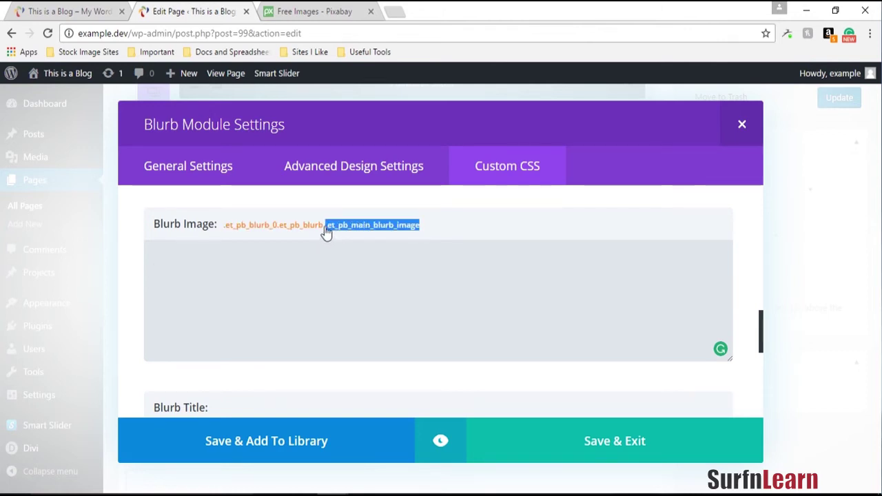
Save the blurb and update the page, then open Appearance > Editor in a new tab.
left_click(578, 446)
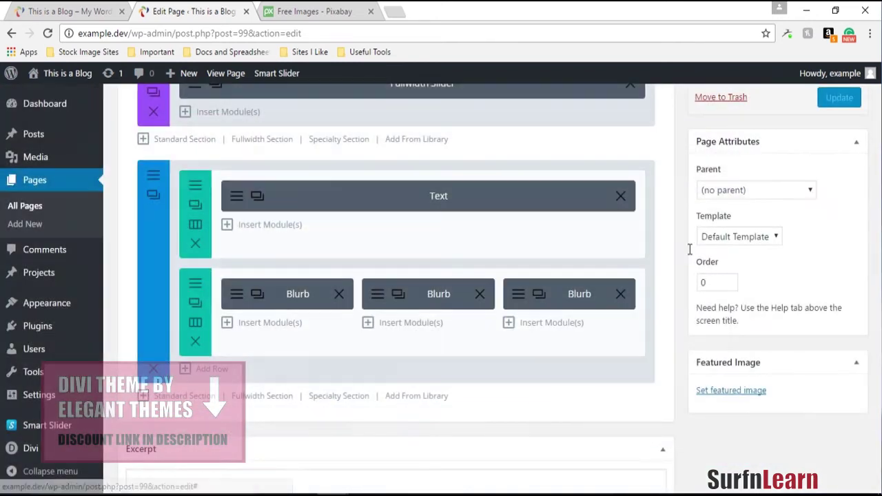
double_click(813, 107)
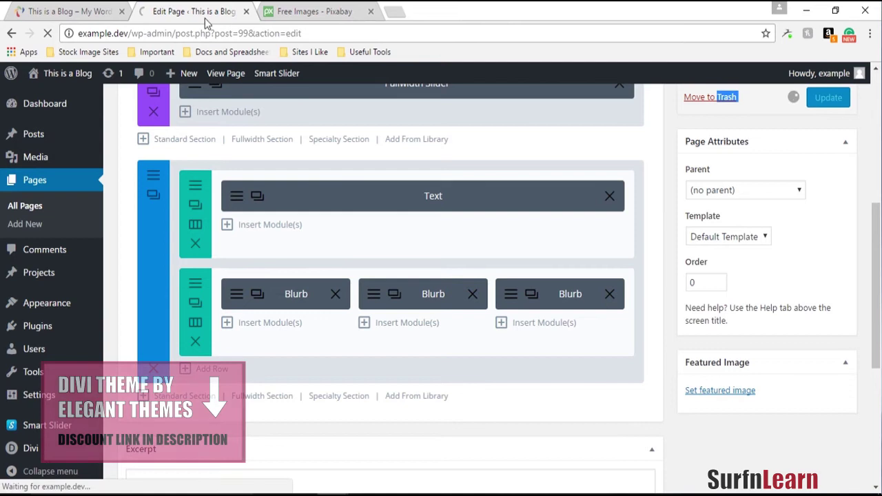
mouse_move(48, 303)
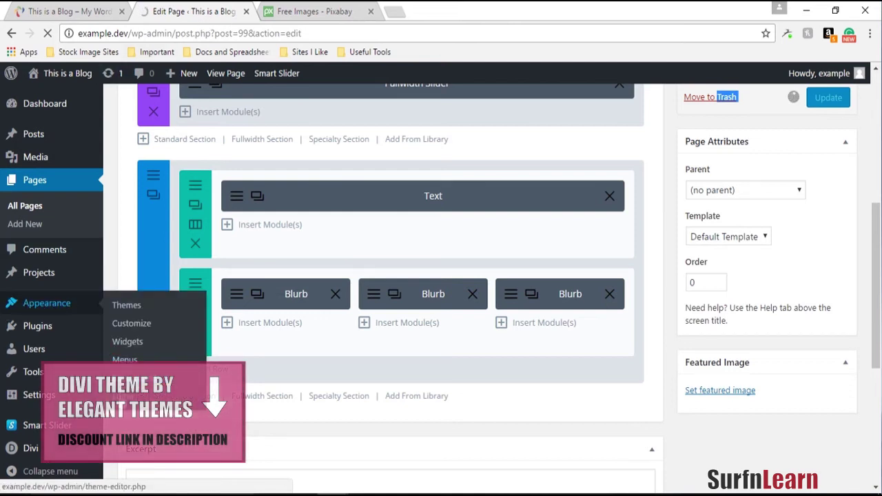
right_click(120, 403)
left_click(172, 289)
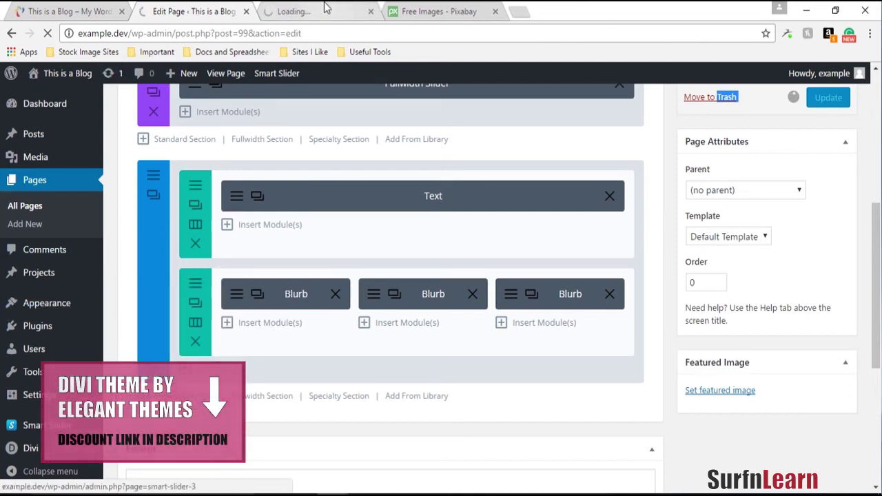
left_click(297, 13)
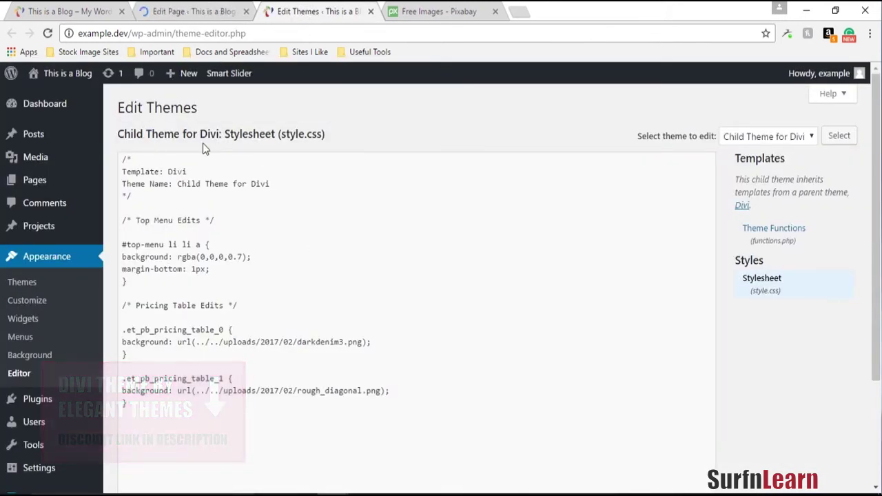
Start a .et_pb_main_blurb_image rule with border: 4px at the end of the child theme's style.css.
left_click(339, 414)
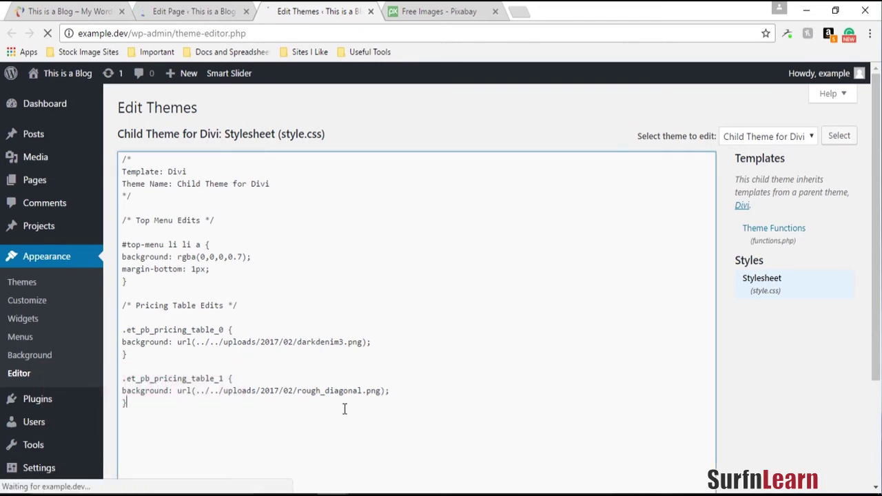
key("ctrl+v")
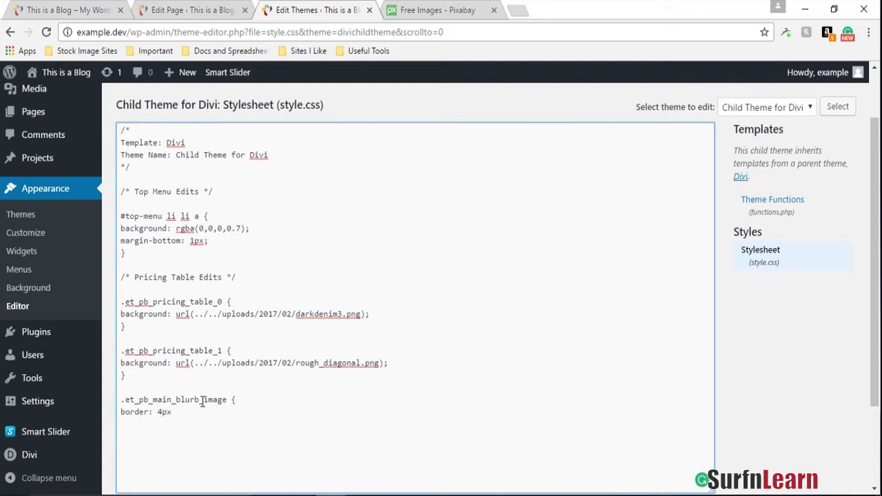
left_click(192, 9)
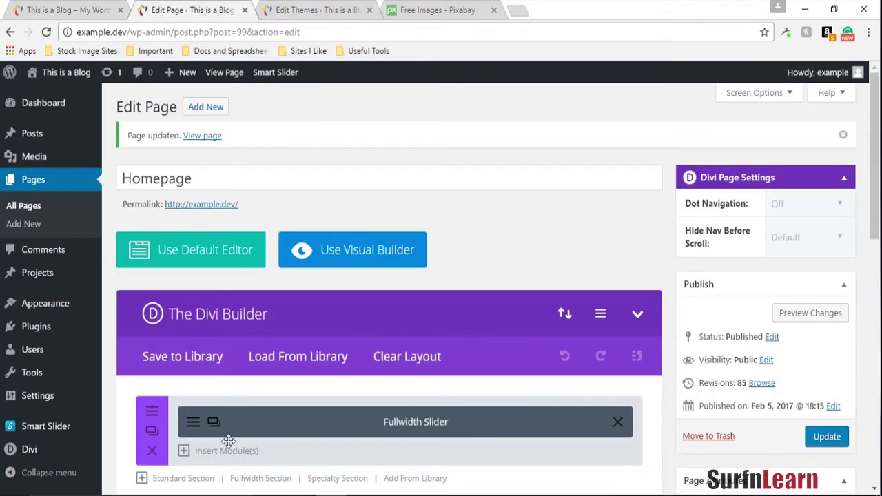
Copy the #c95700 border colour from the first blurb, leaving its Use Border option off.
scroll(226, 449, "down", 3)
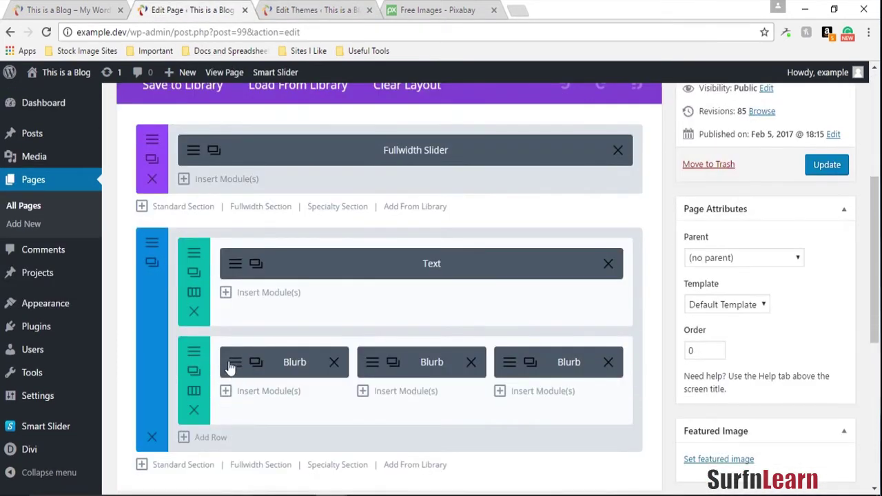
left_click(277, 369)
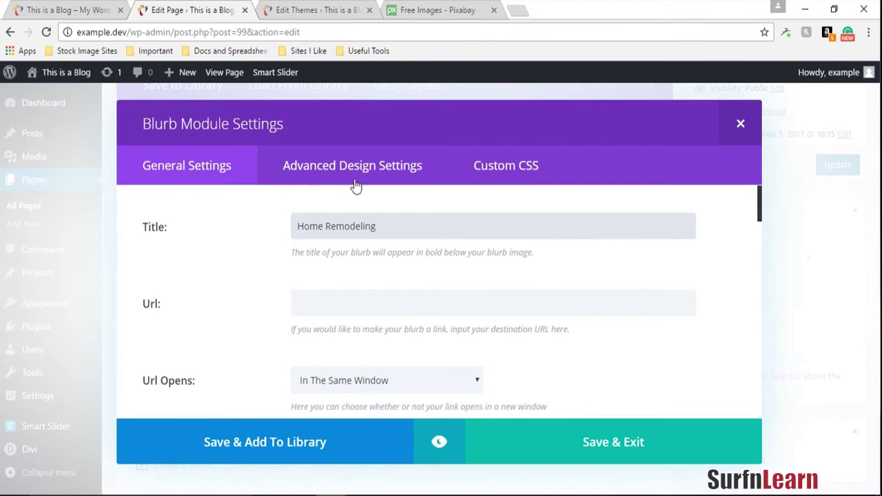
left_click(355, 175)
scroll(290, 363, "down", 10)
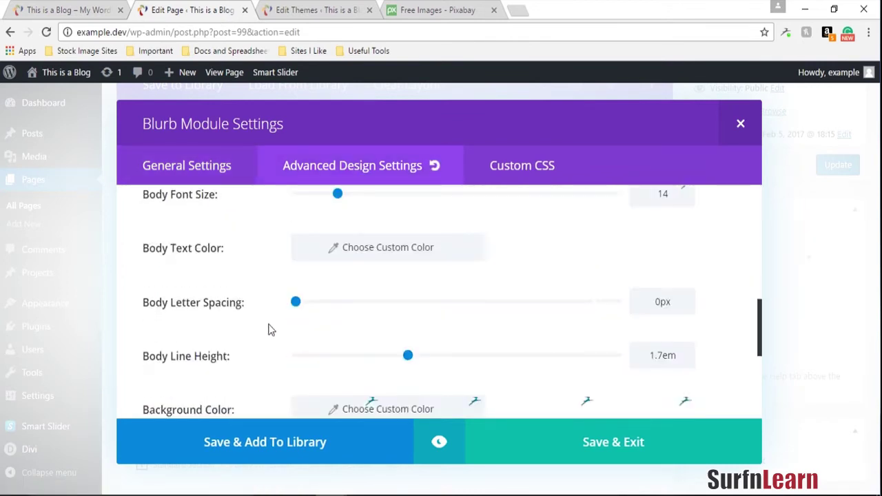
left_click(343, 263)
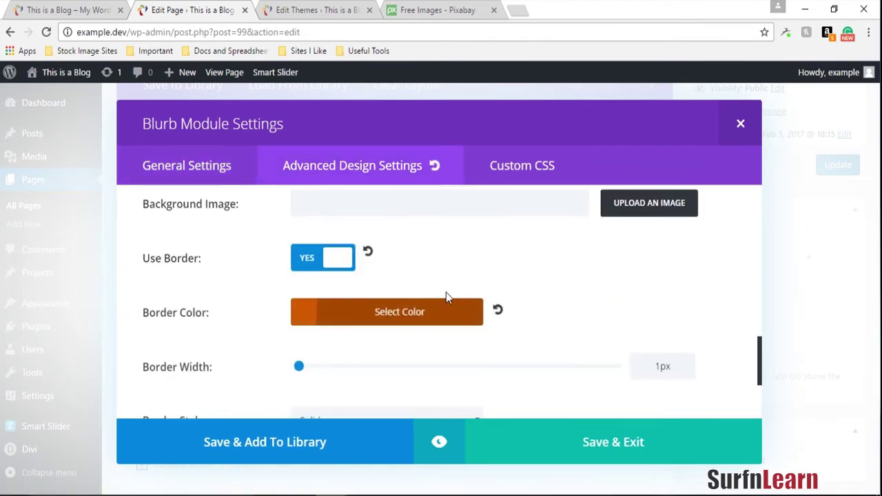
left_click(446, 303)
key("ctrl+a")
key("ctrl+c")
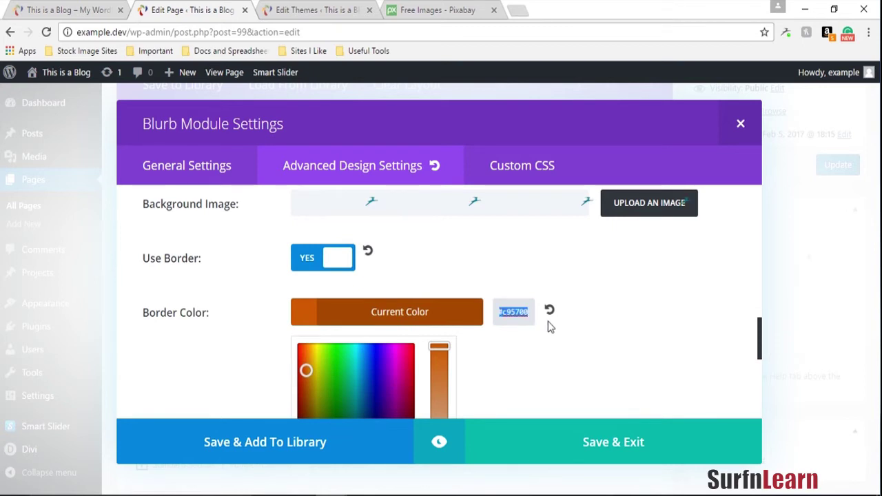
left_click(329, 256)
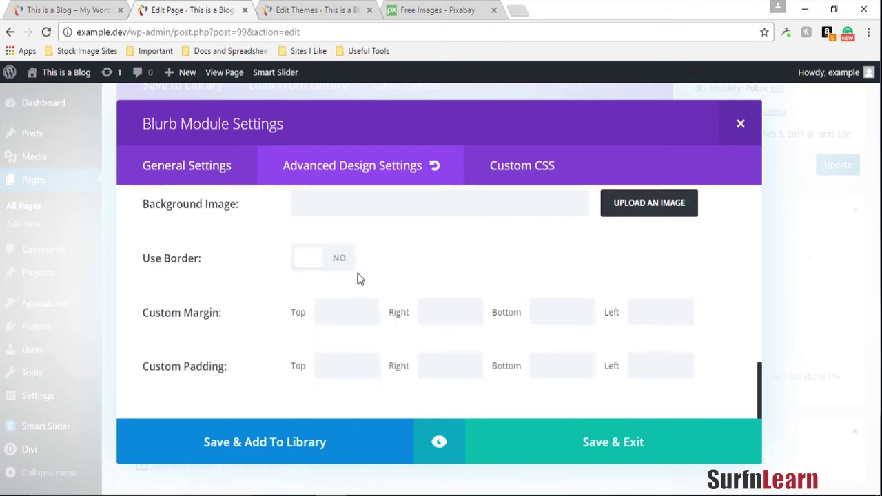
left_click(740, 124)
Complete the rule as border: 4px #c95700 solid and update style.css.
left_click(312, 9)
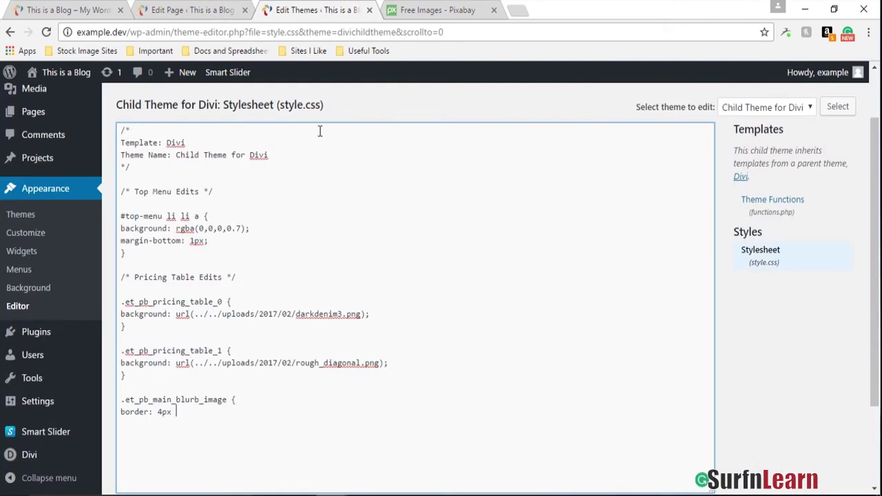
key("ctrl+v")
scroll(765, 337, "down", 2)
left_click(149, 417)
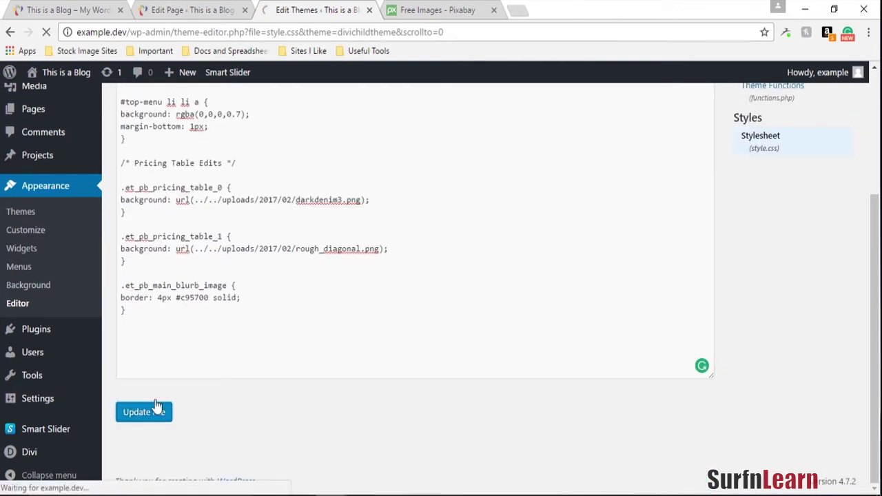
Reload the live site to check the orange borders on all three blurb images.
left_click(79, 6)
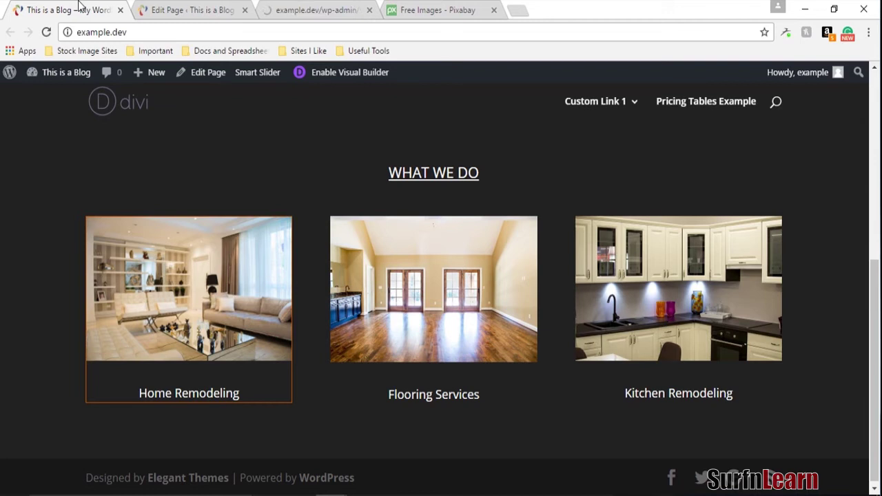
left_click(46, 32)
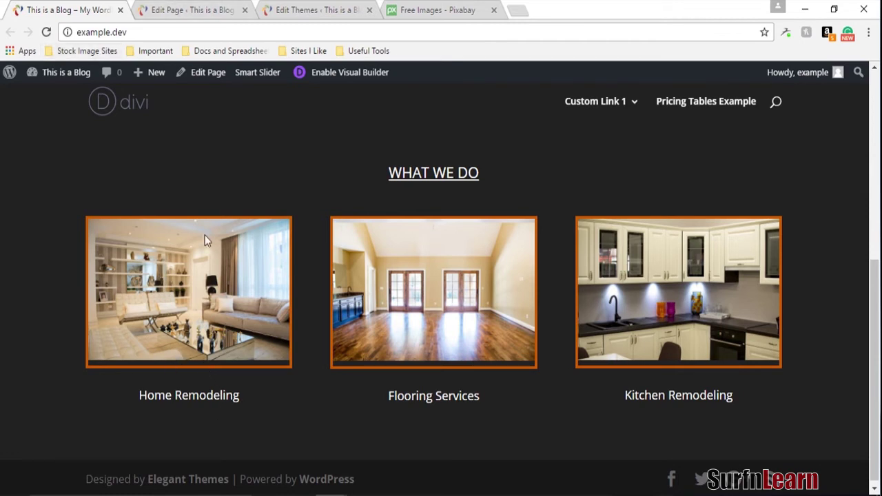
left_click(215, 8)
left_click(300, 9)
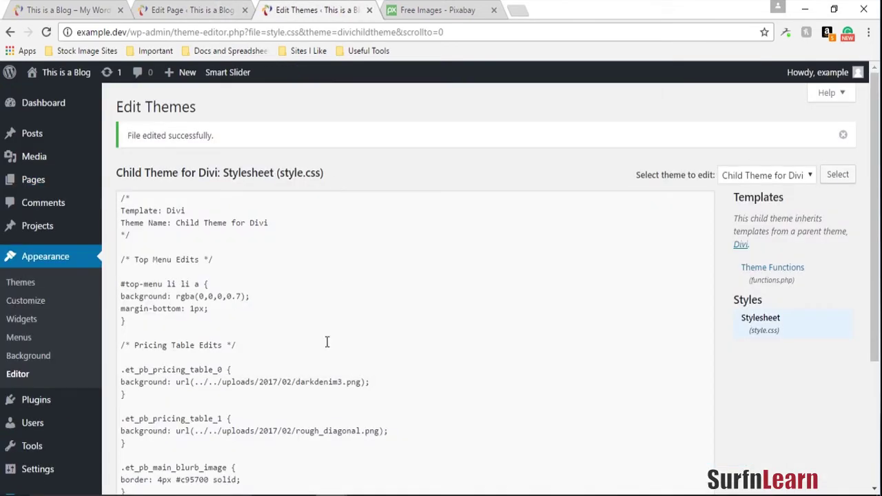
Add new lines after the border and line-height rules in the stylesheet and save it.
scroll(274, 413, "down", 2)
left_click(251, 345)
key("Return")
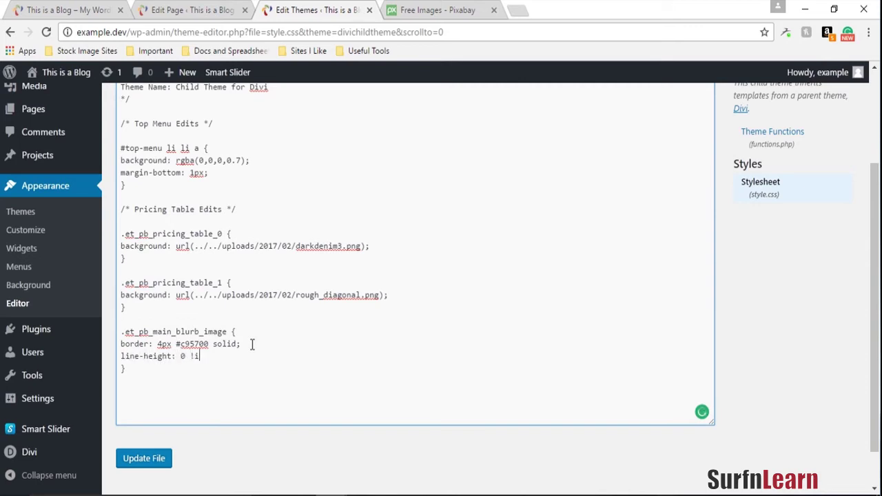
key("Return")
left_click(146, 458)
Reload the live homepage and check the thinner orange-bordered WHAT WE DO blurbs.
left_click(107, 7)
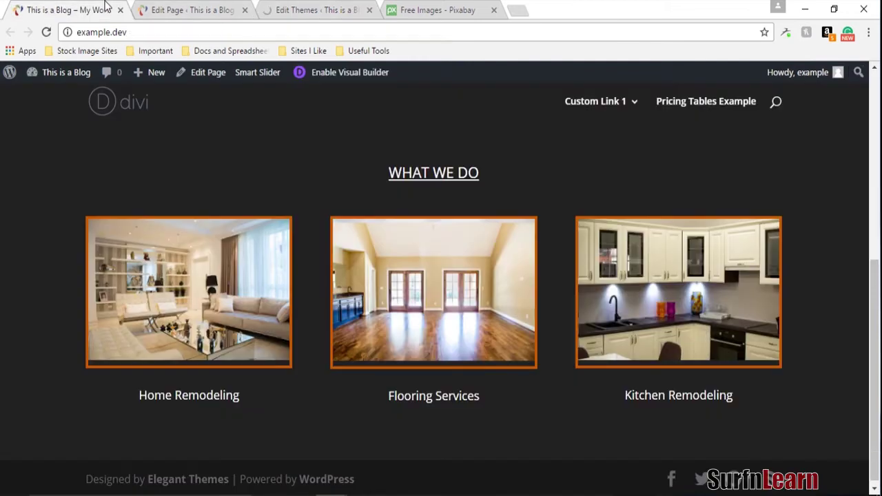
left_click(47, 34)
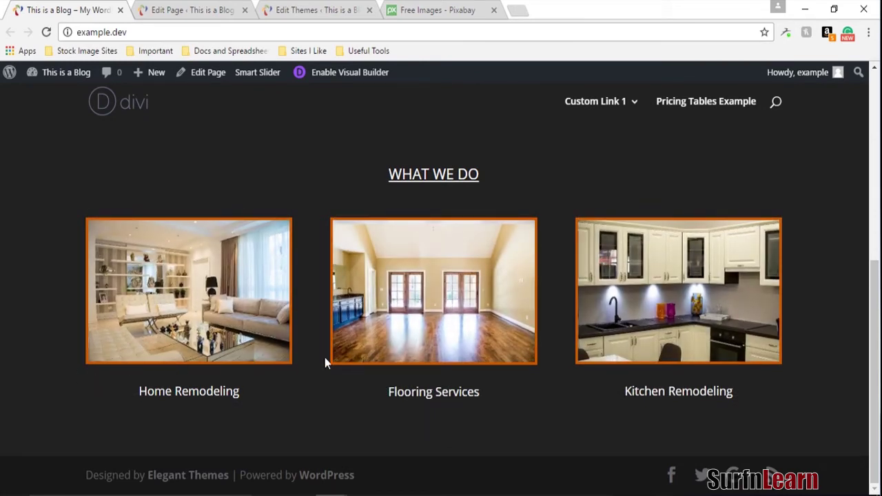
scroll(325, 357, "up", 6)
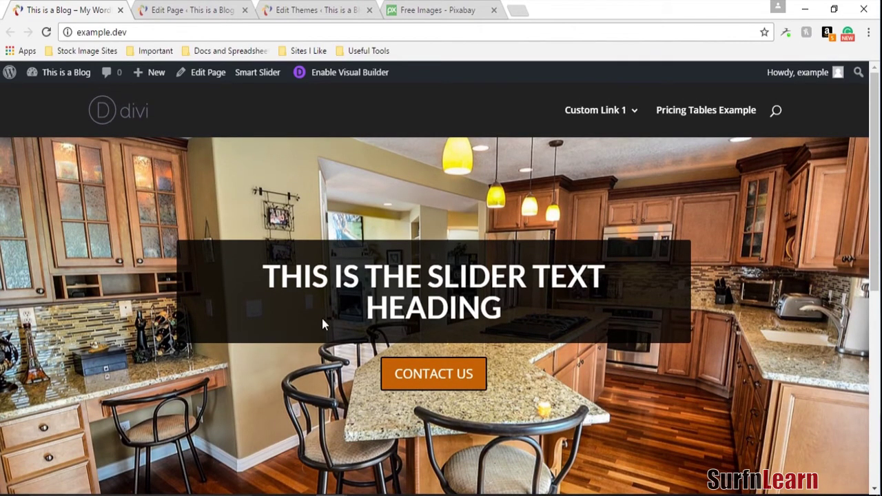
scroll(321, 319, "down", 6)
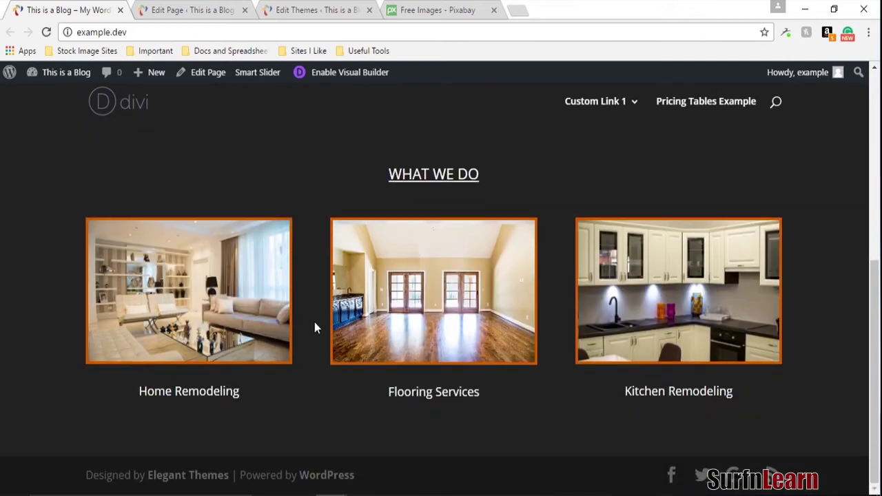
Give the new section below the blurbs a single full-width column.
left_click(211, 9)
scroll(291, 247, "down", 3)
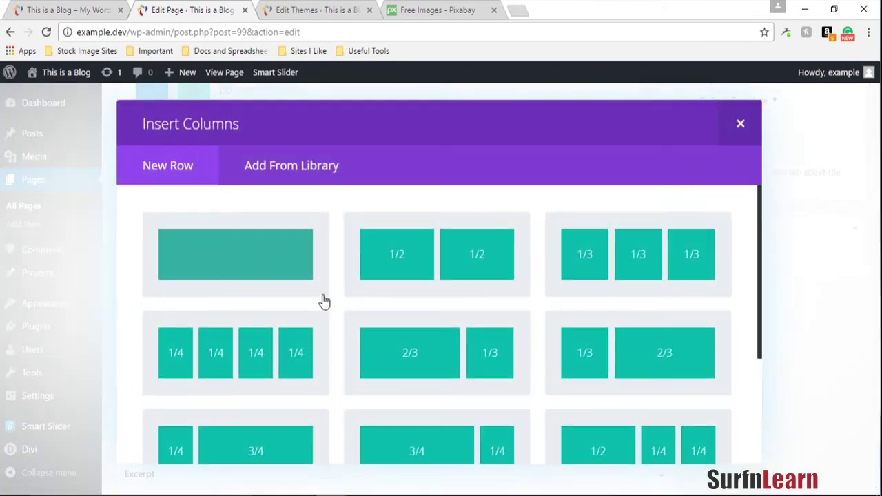
left_click(299, 275)
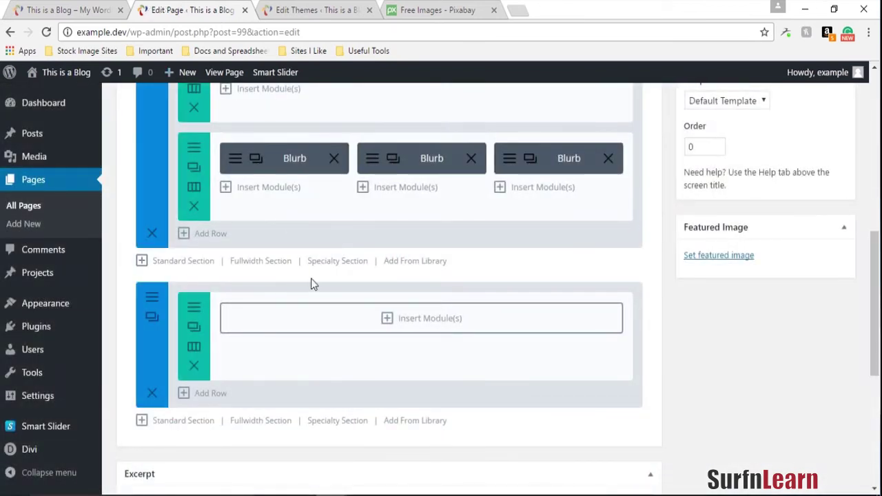
scroll(310, 278, "down", 2)
Insert a Text module into the row, keeping Text Orientation set to Left.
left_click(427, 197)
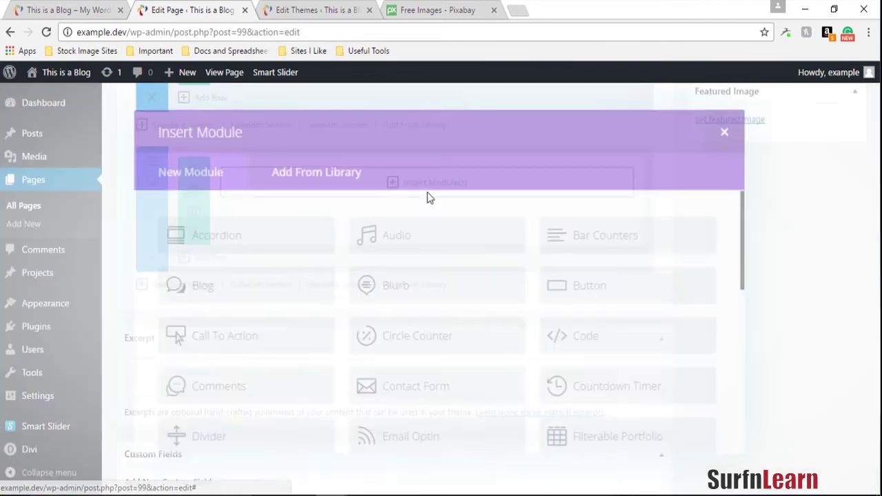
scroll(406, 324, "down", 2)
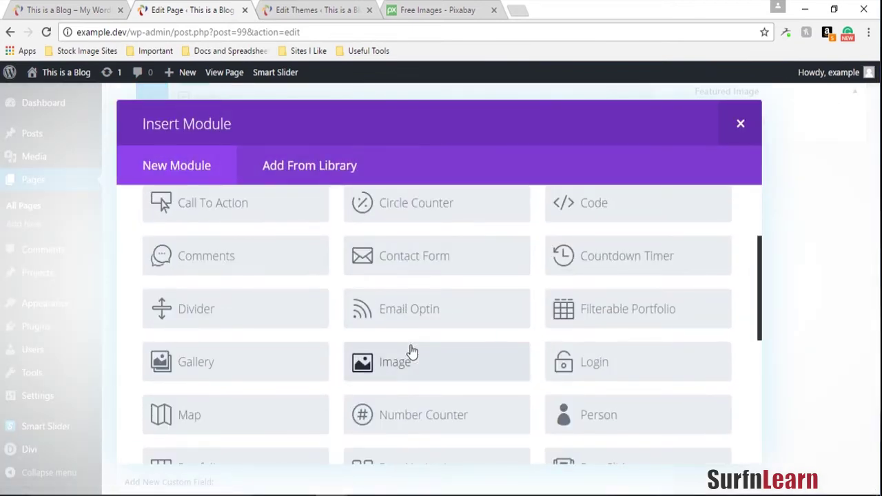
scroll(411, 351, "down", 2)
scroll(409, 348, "down", 2)
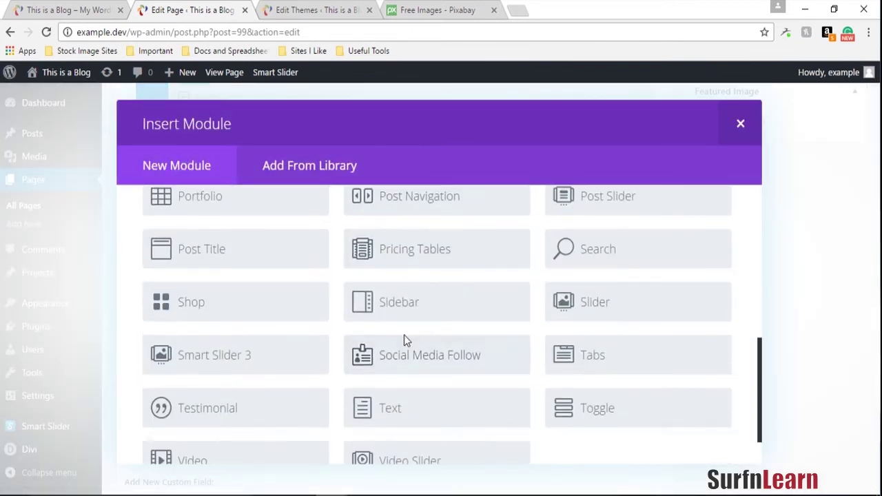
scroll(406, 362, "down", 1)
left_click(406, 366)
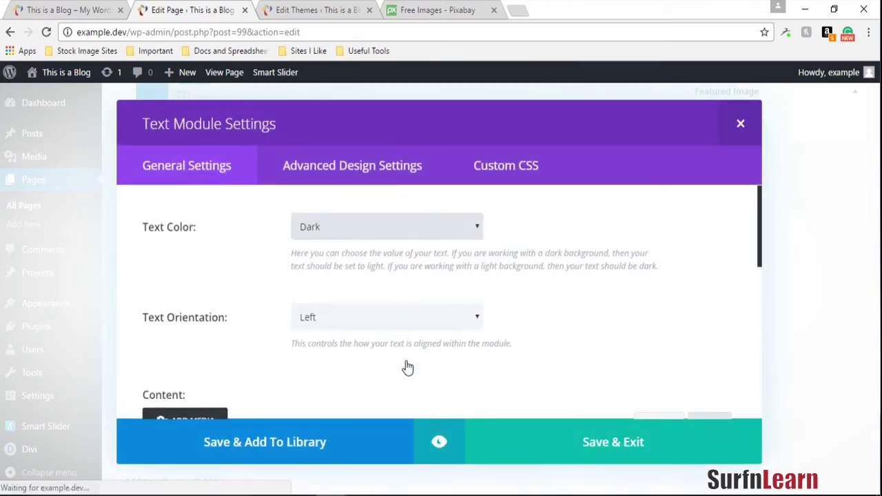
left_click(373, 326)
left_click(371, 331)
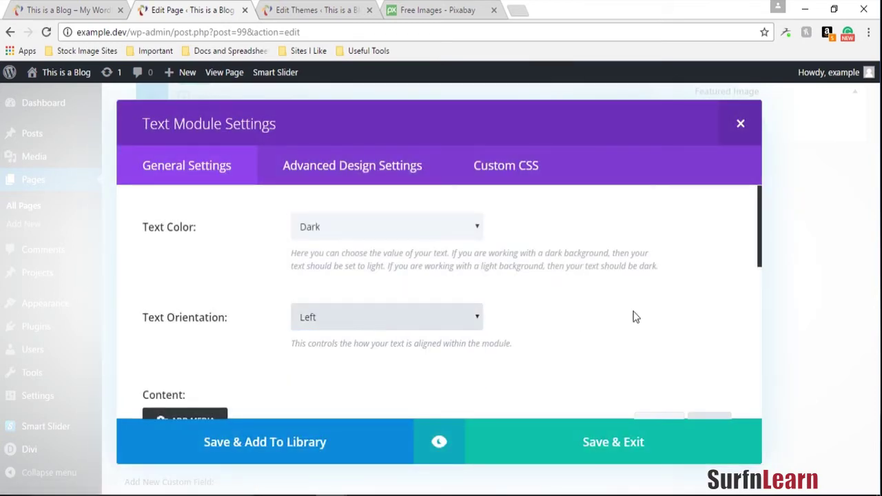
scroll(491, 345, "down", 3)
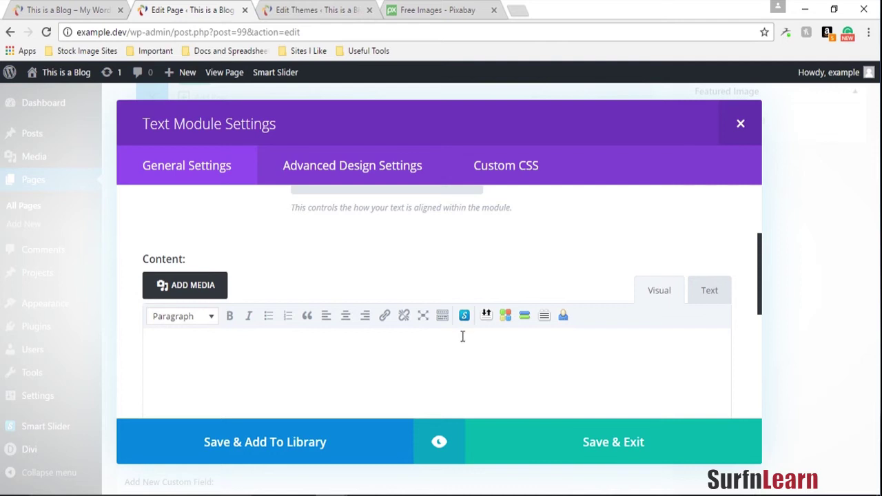
Search the web for 'lorem' and open the lipsum.com result.
left_click(438, 11)
left_click(435, 30)
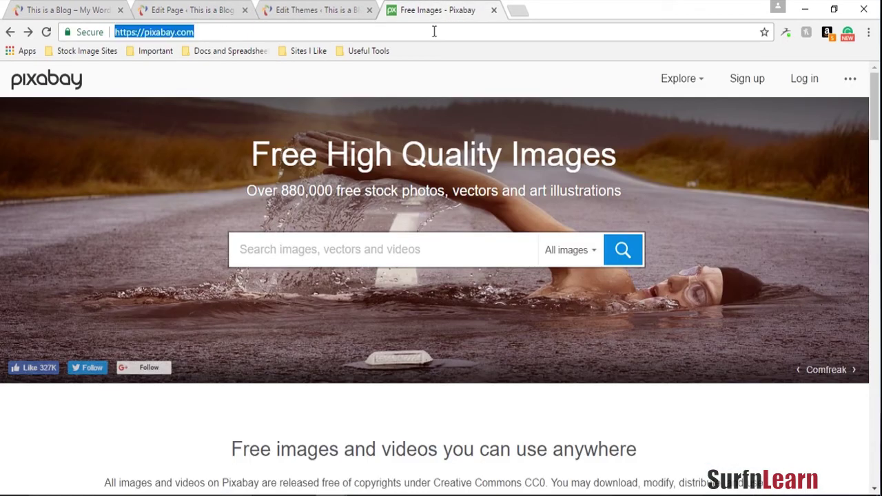
type("lorem")
key("Return")
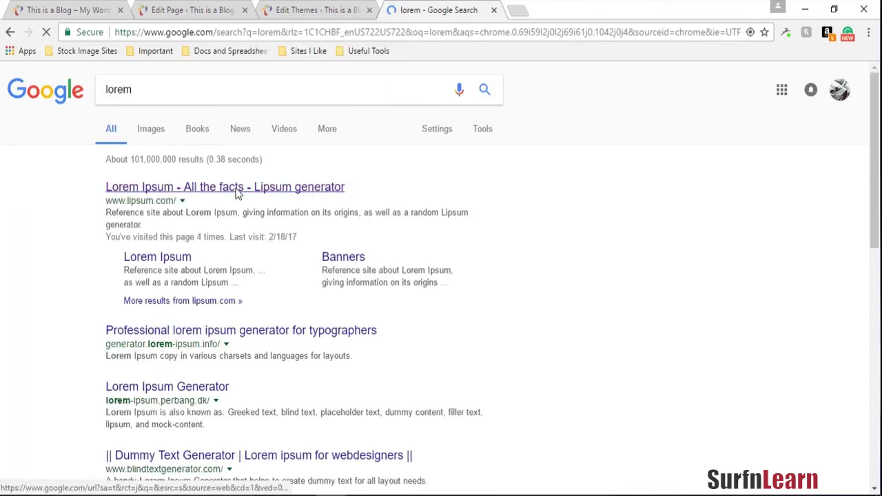
left_click(236, 187)
Select the first 'What is Lorem Ipsum?' paragraph and return to the Text module's content box.
scroll(183, 138, "down", 2)
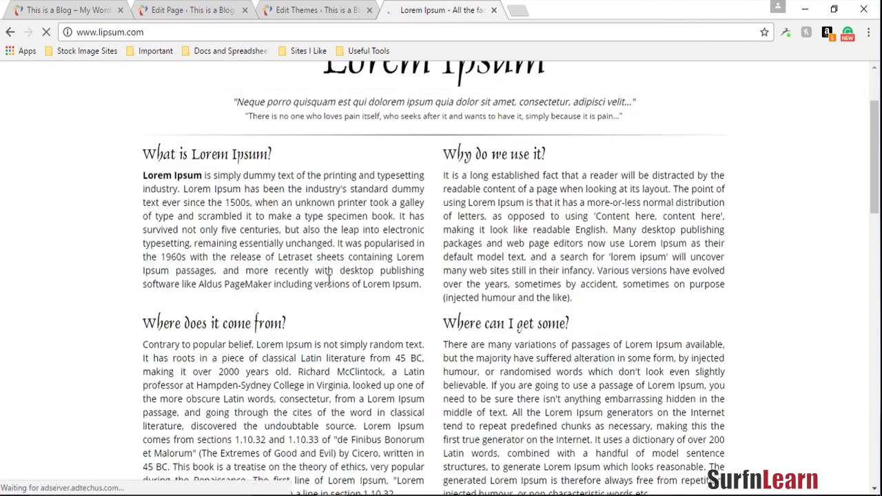
left_click_drag(143, 147, 425, 255)
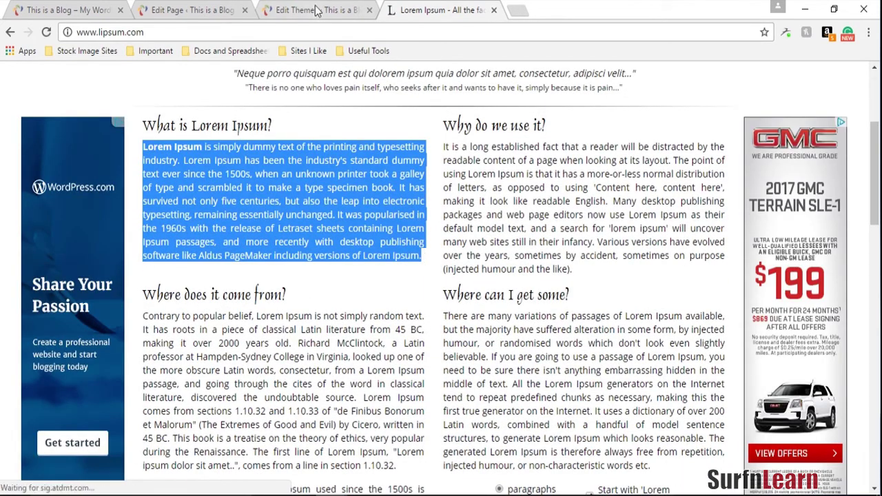
left_click(317, 10)
left_click(192, 10)
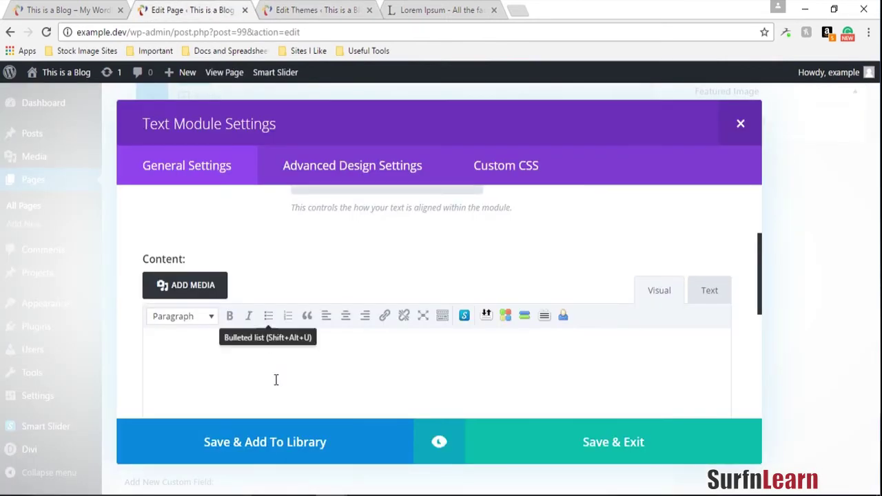
left_click(316, 356)
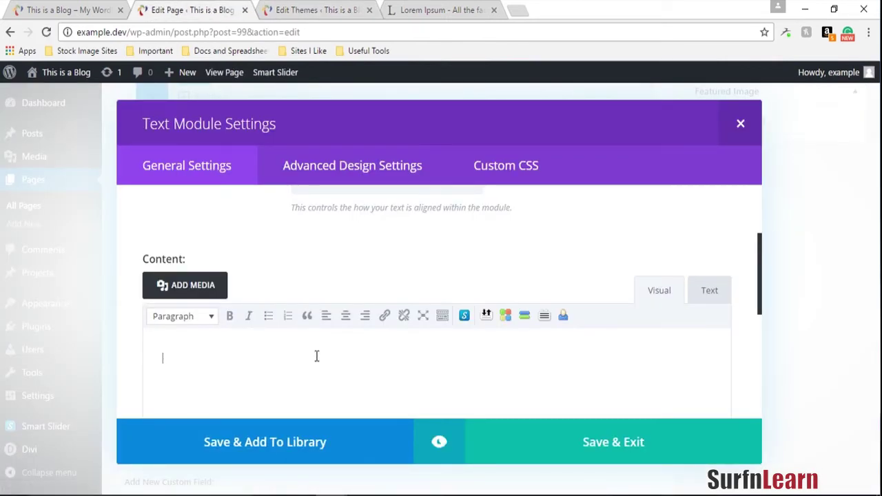
Enter 'Welcome to My Company Website' and format it as Heading 1.
type("Welcome to my")
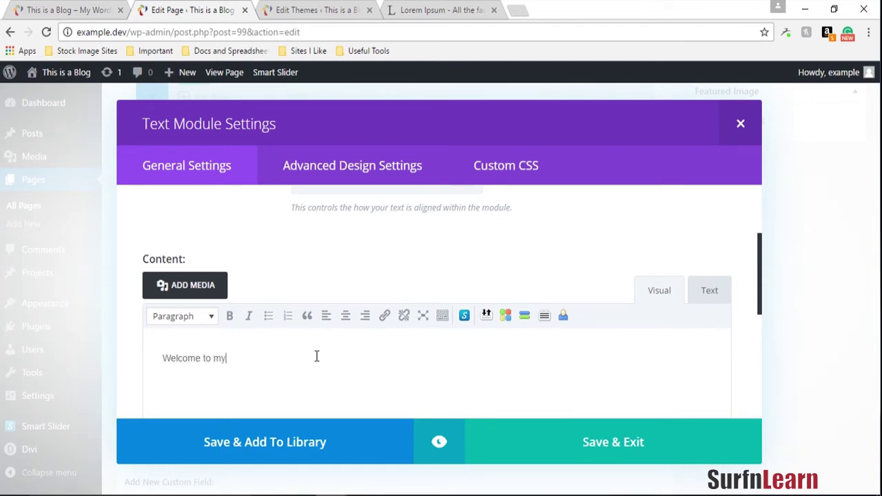
type("MY Co")
key("BackSpace")
key("BackSpace")
key("BackSpace")
key("BackSpace")
type("y")
key("ctrl+shift+Left")
key("ctrl+shift+Left")
key("ctrl+shift+Left")
key("ctrl+shift+Left")
key("ctrl+shift+Left")
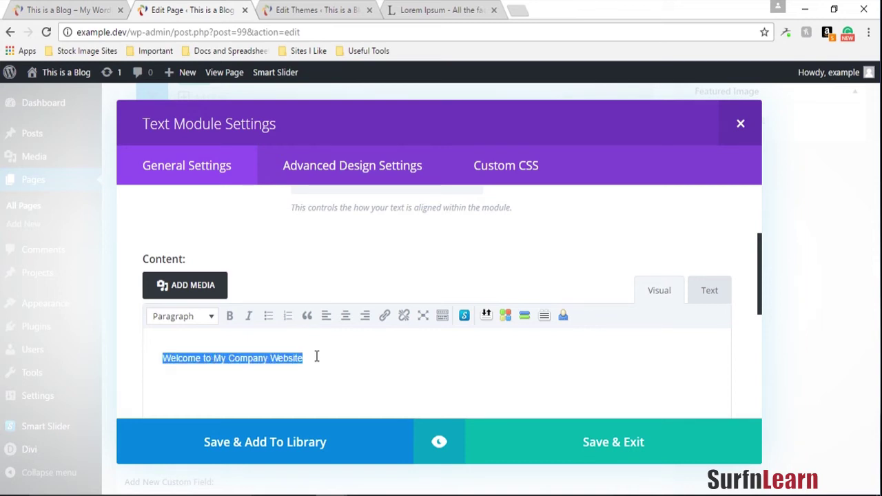
left_click(209, 318)
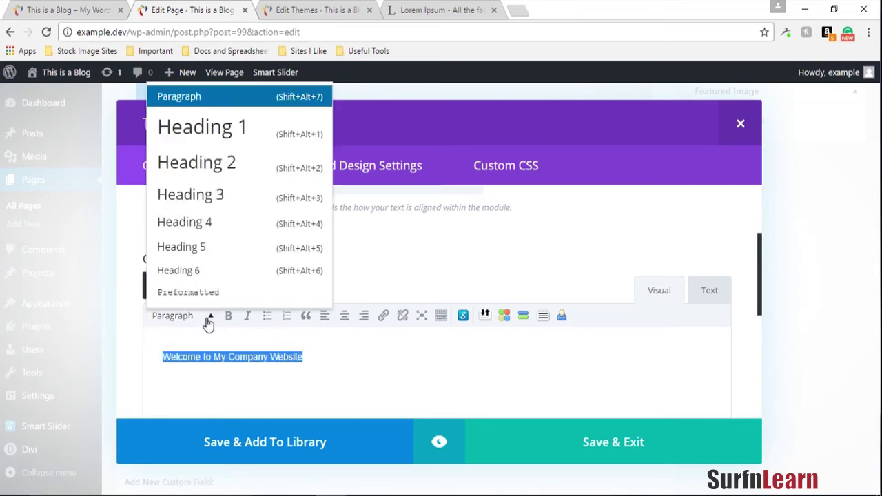
left_click(250, 140)
Paste the Lorem Ipsum text below, split it into three paragraphs, and save the module.
left_click(530, 369)
key("Return")
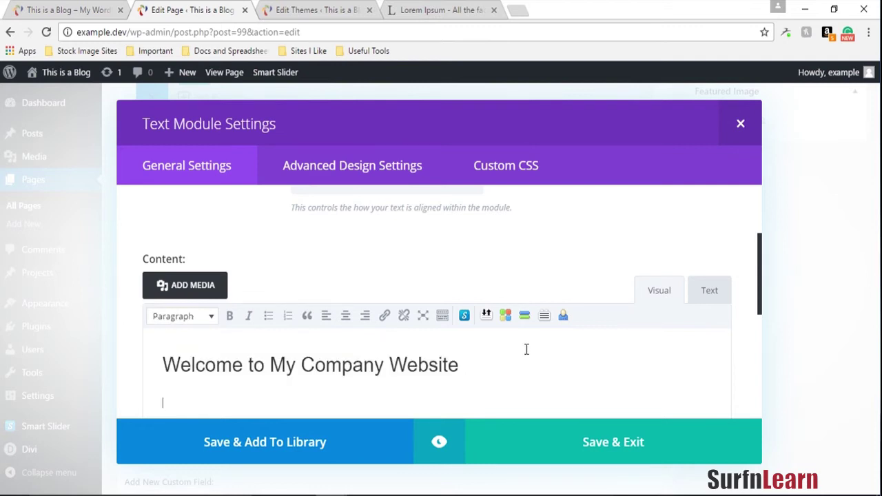
key("ctrl+v")
scroll(579, 241, "down", 2)
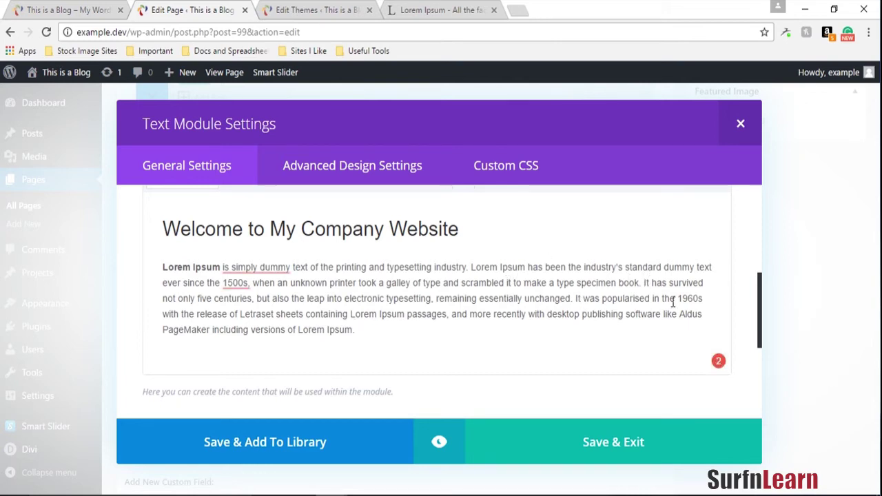
key("Return")
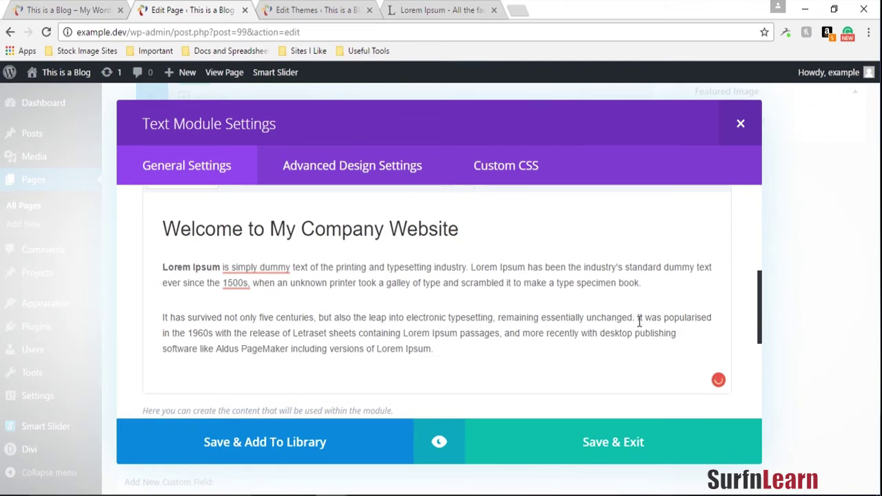
key("Return")
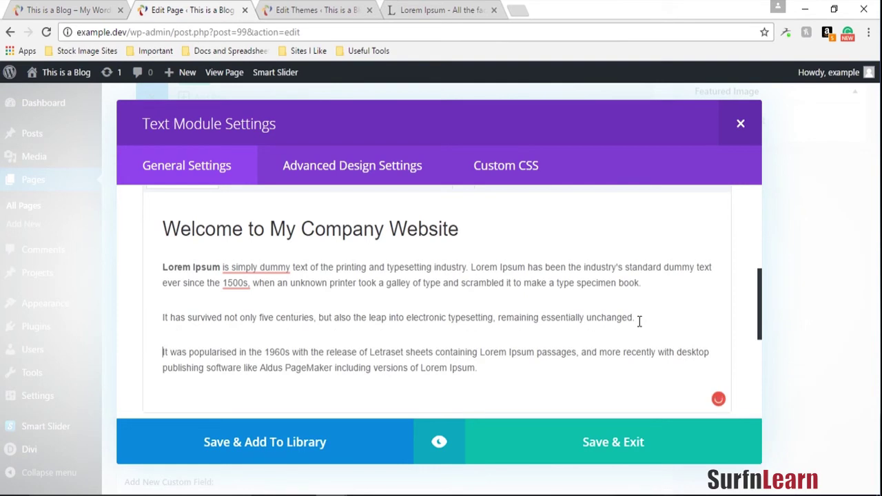
left_click(626, 441)
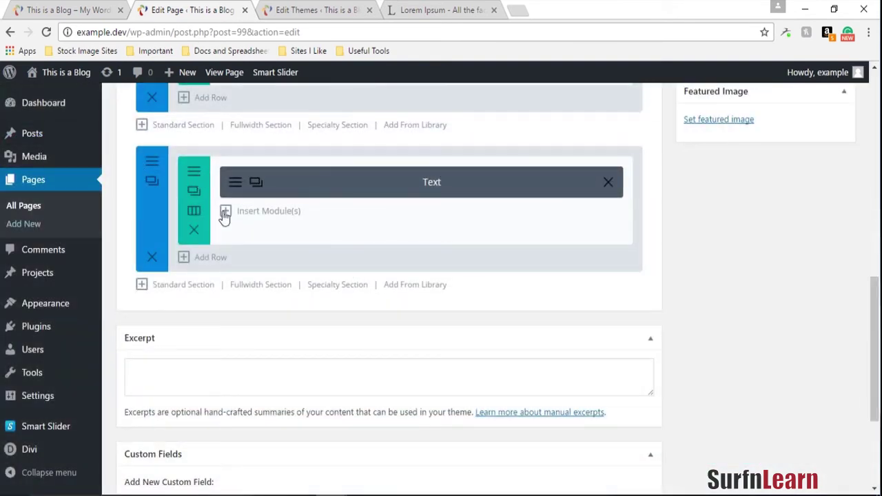
Split the welcome row into two equal columns and add an Image module on the right.
left_click(194, 210)
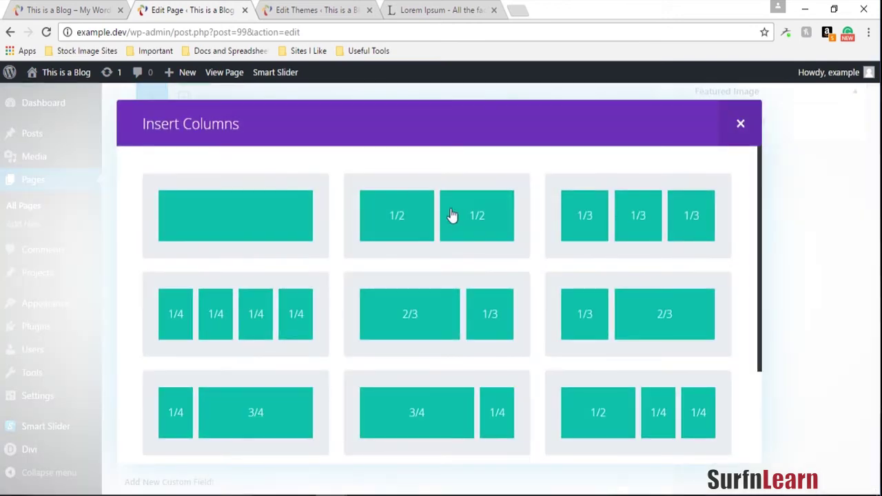
left_click(436, 216)
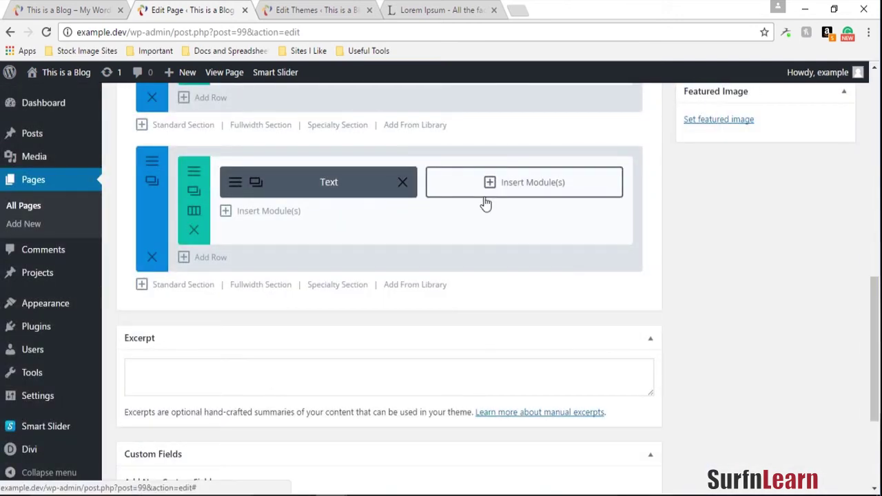
left_click(488, 193)
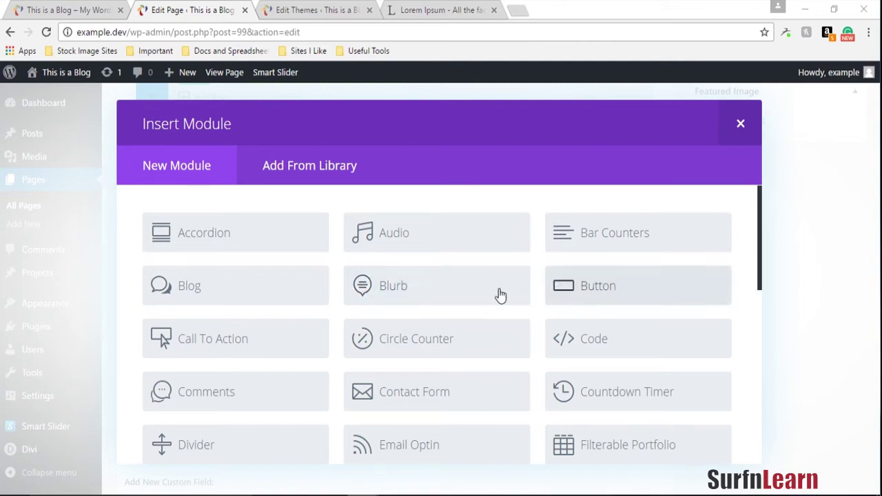
scroll(338, 324, "down", 2)
scroll(340, 325, "up", 2)
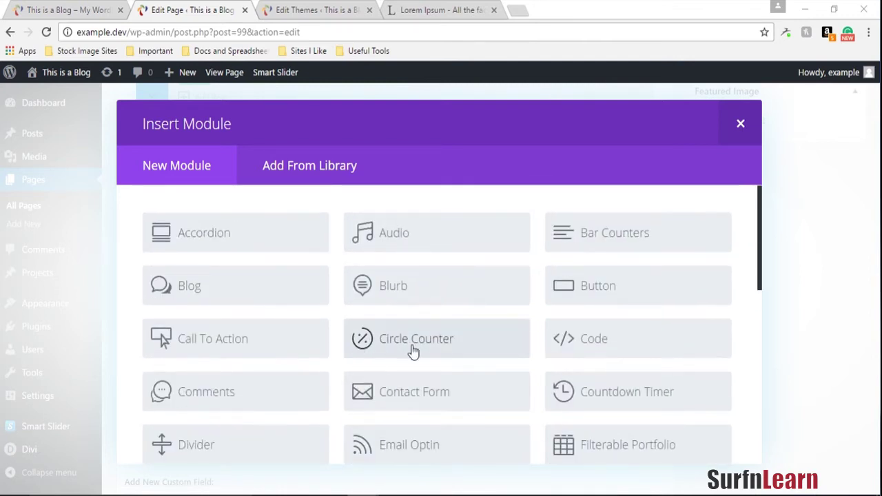
scroll(423, 324, "down", 2)
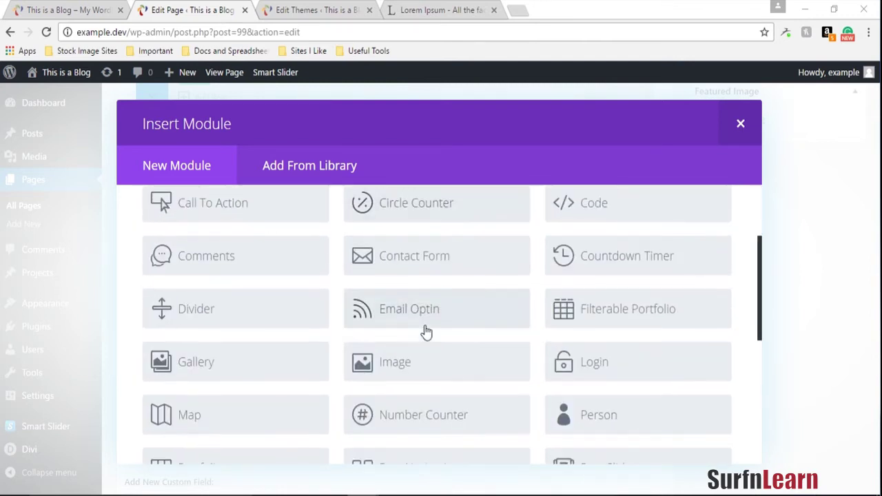
left_click(422, 377)
Set the old-house photo from the media library as the module image.
left_click(657, 240)
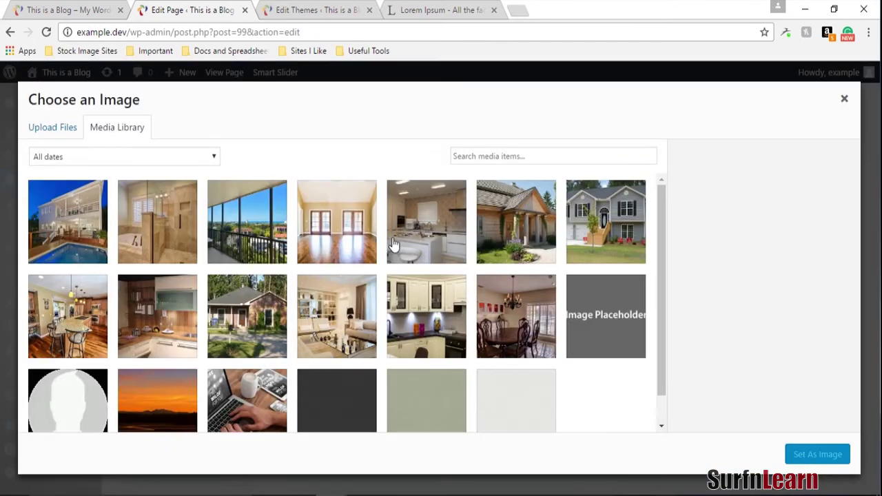
left_click(538, 227)
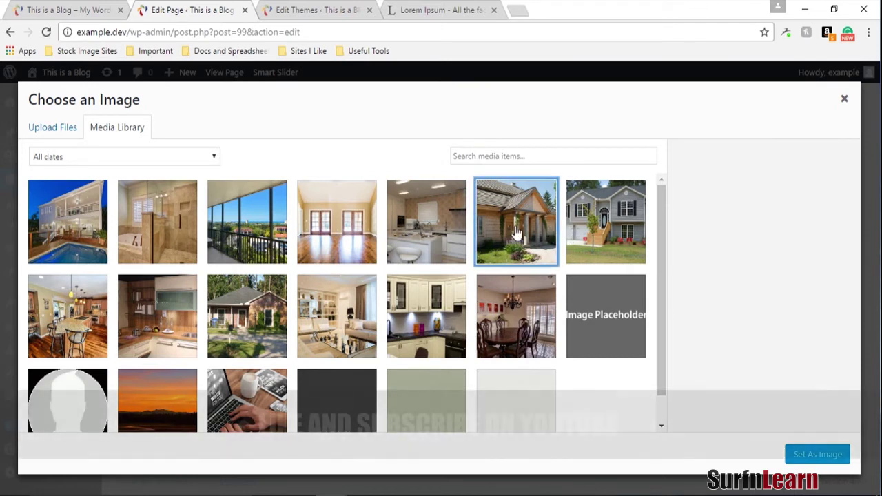
left_click(817, 455)
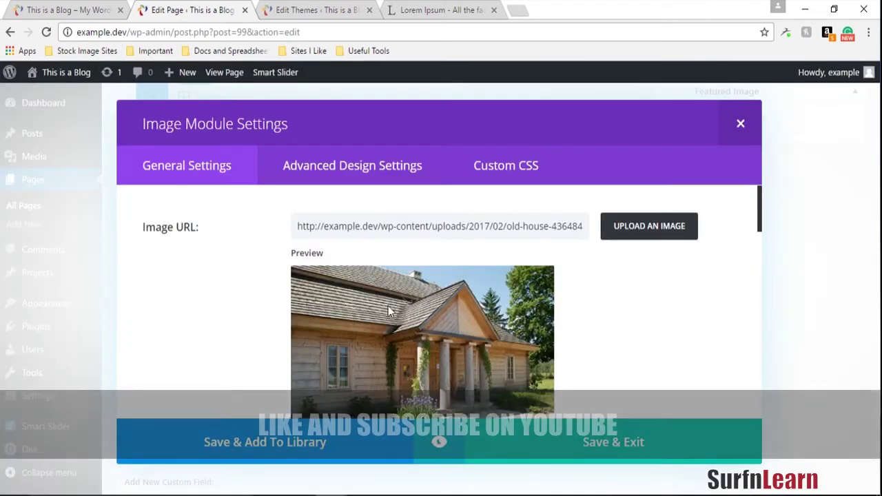
scroll(379, 295, "down", 5)
scroll(383, 308, "up", 1)
scroll(379, 300, "up", 2)
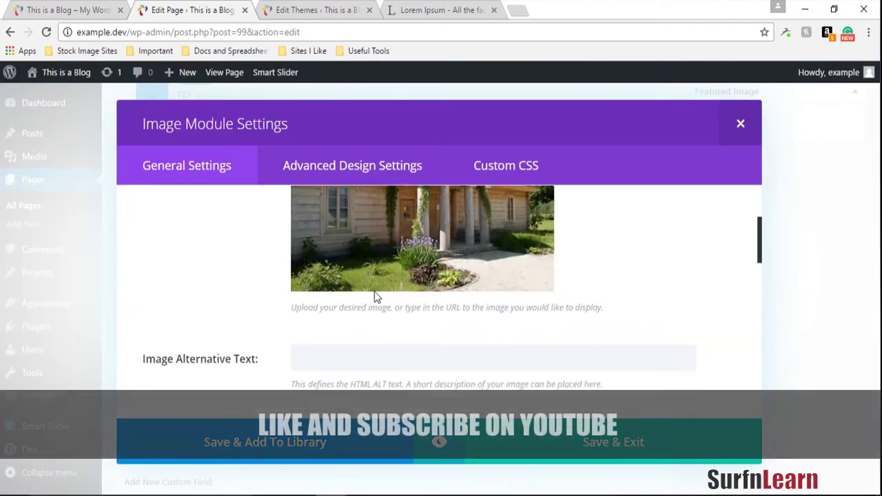
Give the image alt text 'Welcome Section Image', save it, and update the page.
left_click(355, 380)
type("Welcom")
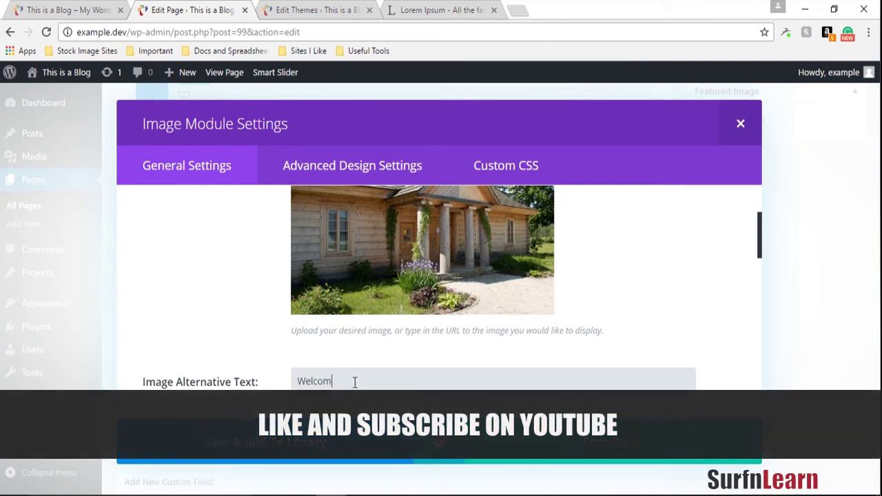
type("e Section Image")
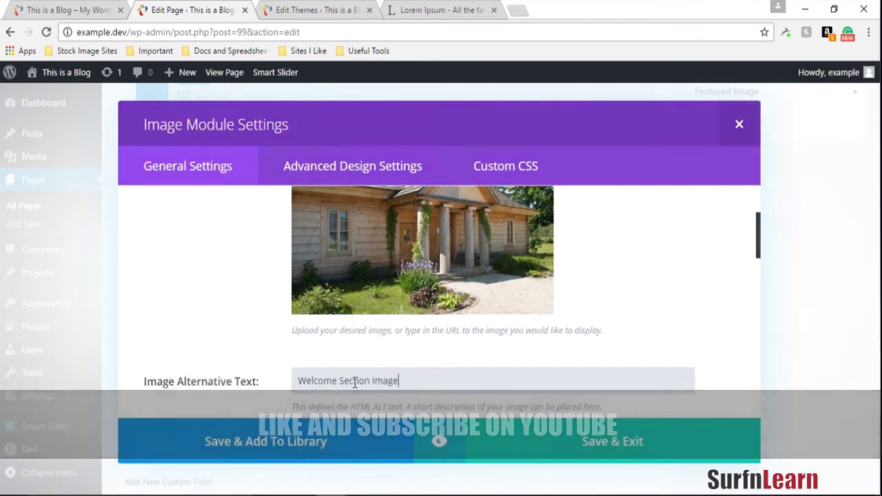
key("Return")
scroll(469, 285, "up", 2)
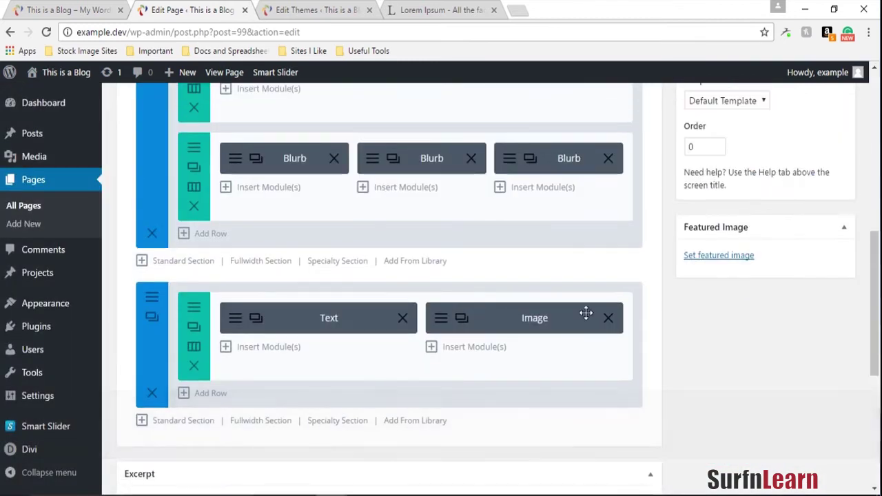
scroll(584, 311, "up", 4)
left_click(824, 233)
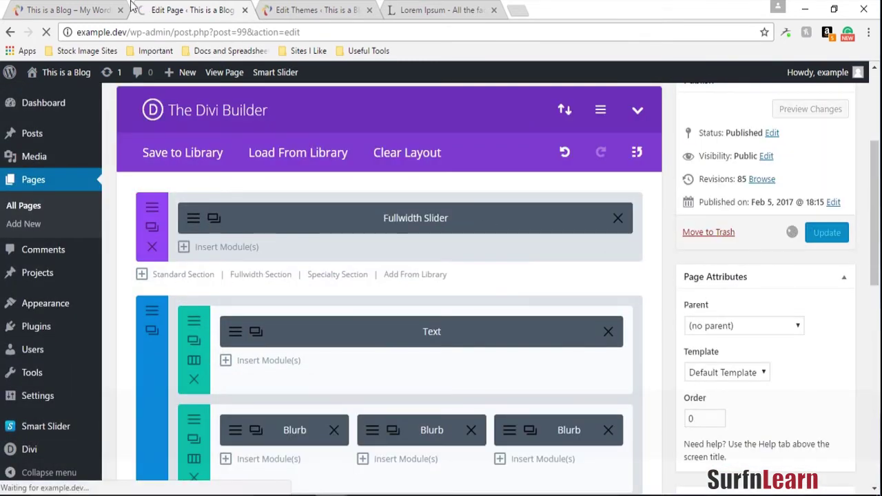
left_click(85, 8)
left_click(46, 32)
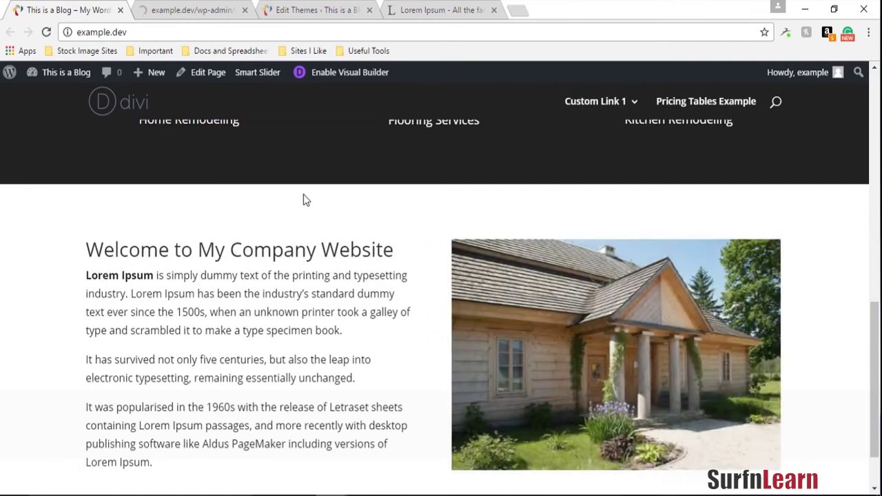
scroll(306, 200, "down", 1)
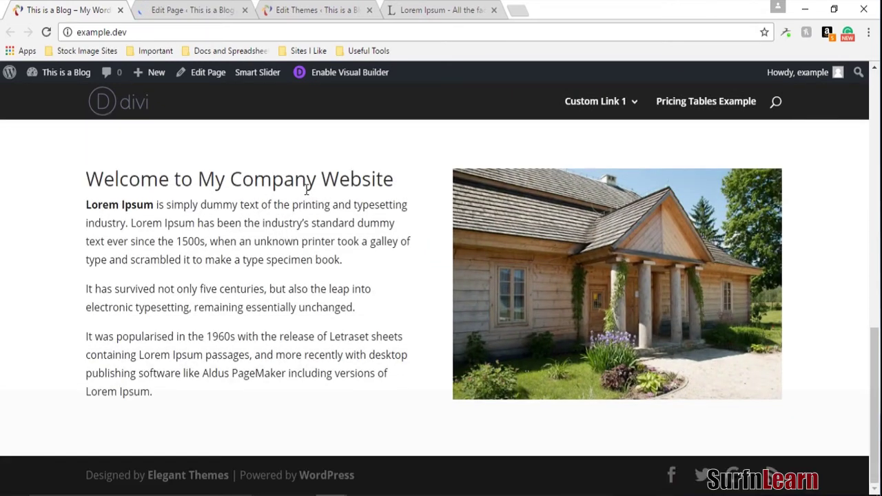
key("ctrl+Tab")
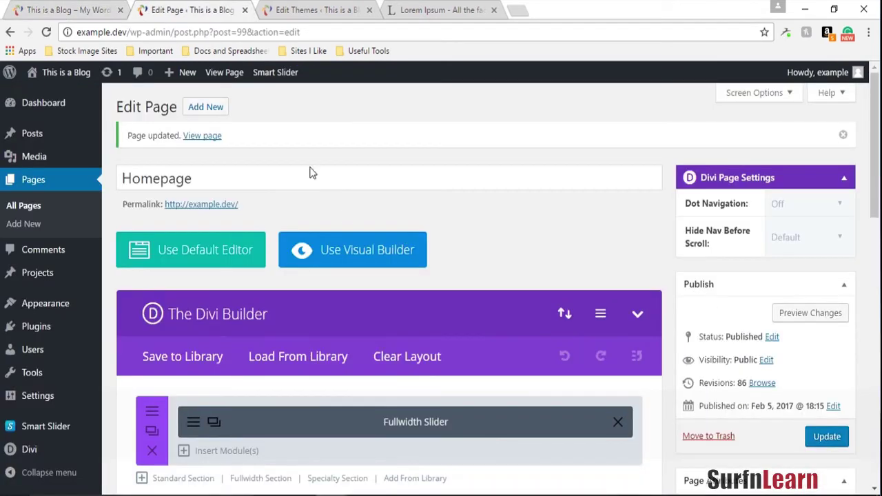
scroll(363, 232, "down", 5)
scroll(364, 232, "down", 4)
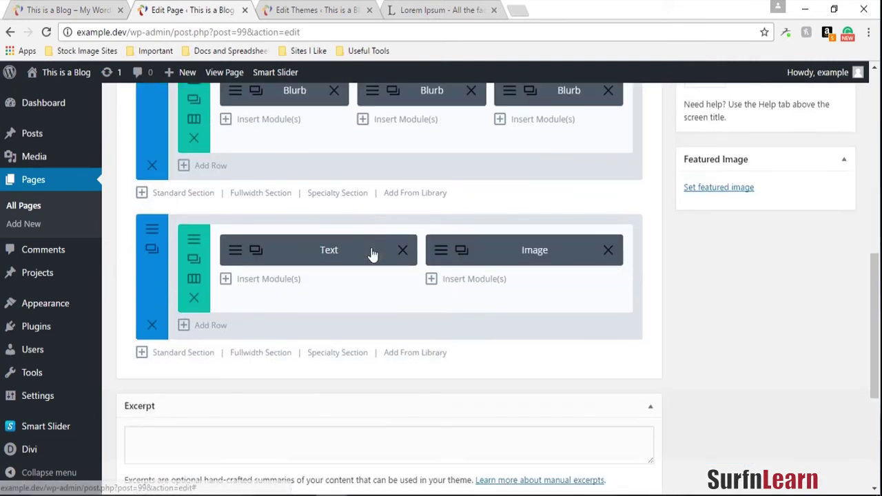
Change the welcome row to a 2/3 + 1/3 layout, update, and reload the live homepage.
left_click(195, 278)
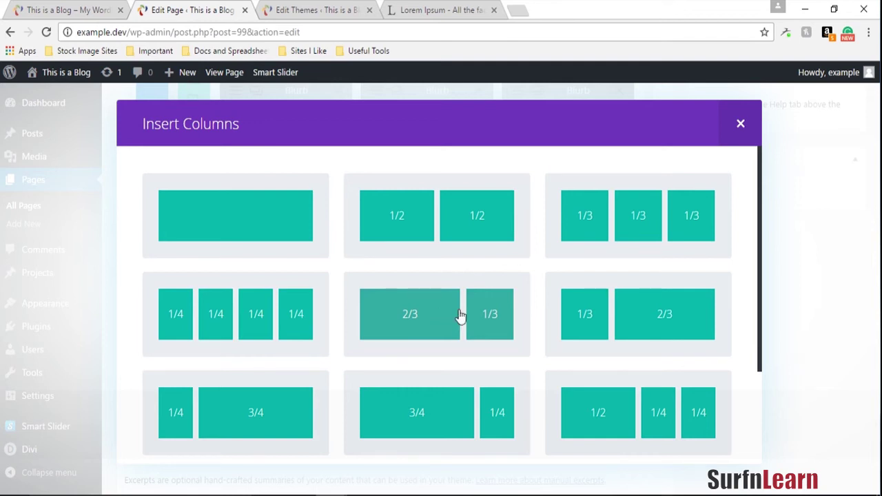
left_click(429, 314)
scroll(792, 257, "up", 6)
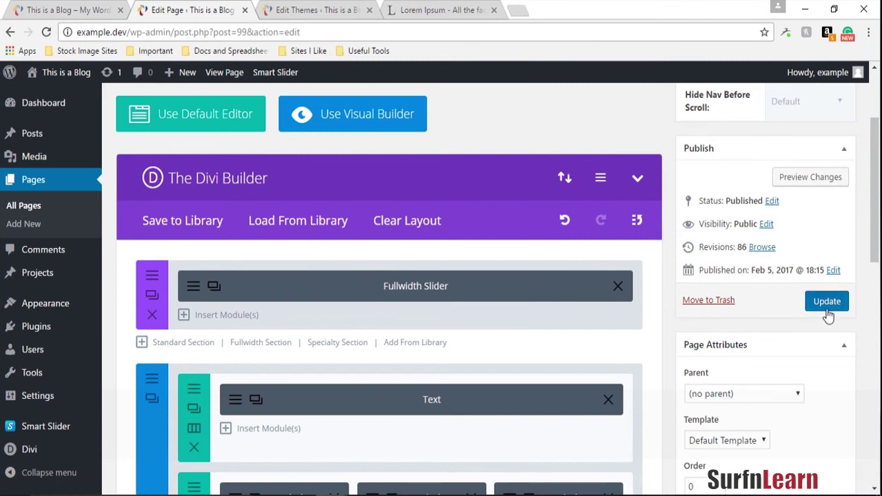
left_click(827, 310)
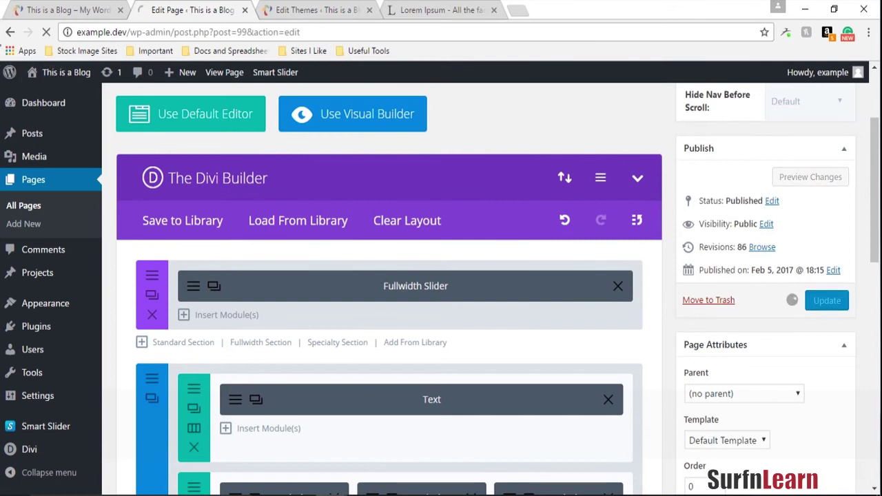
left_click(82, 10)
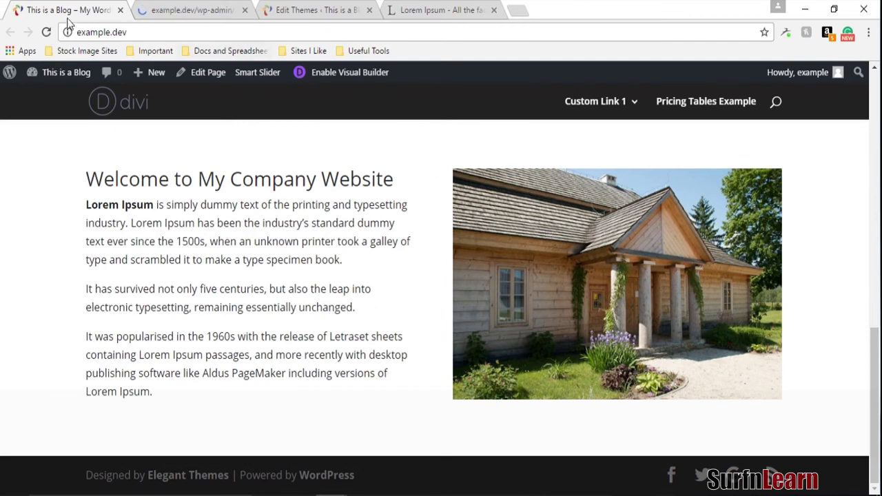
left_click(46, 32)
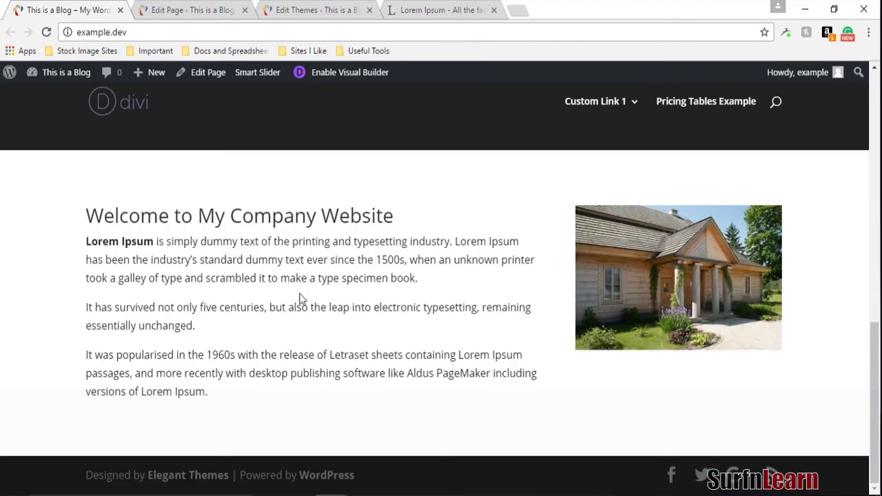
Add a Divider module to the image column, disabled on phone and tablet.
left_click(216, 7)
scroll(480, 291, "down", 10)
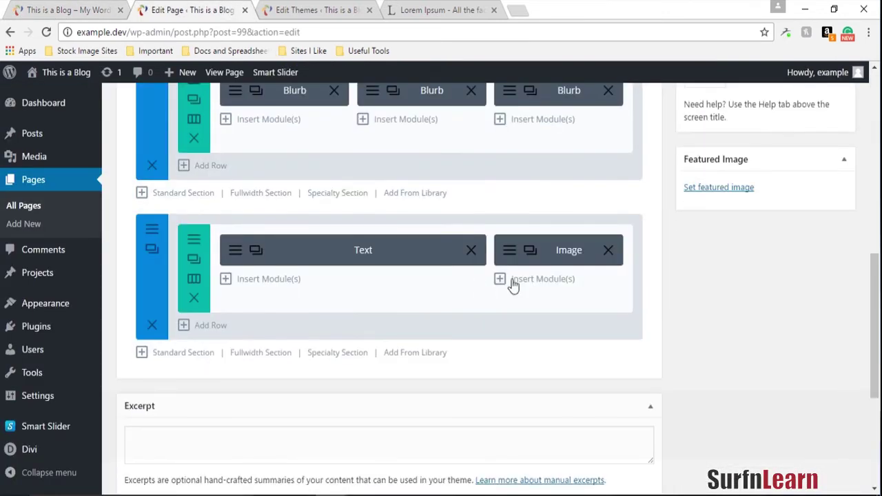
left_click(531, 280)
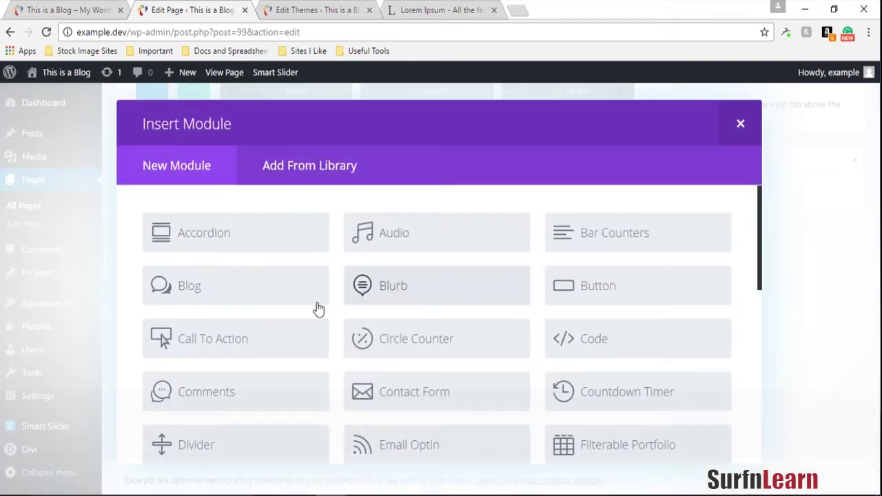
left_click(231, 457)
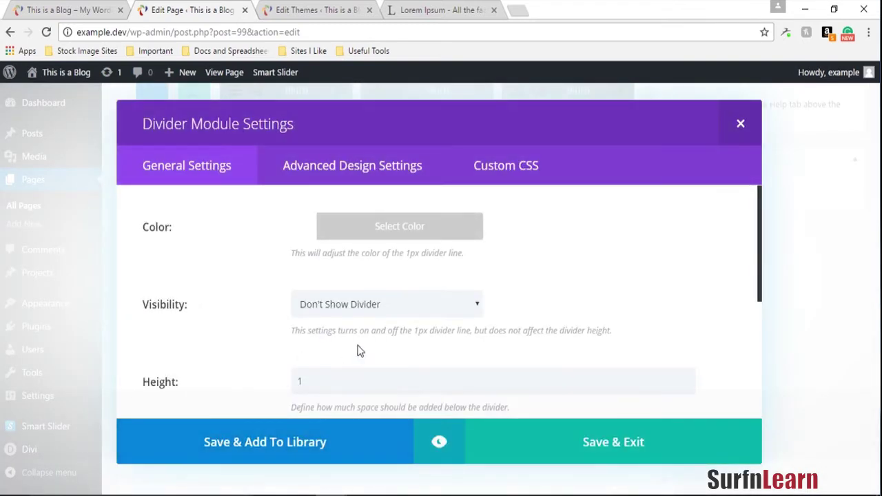
scroll(359, 350, "down", 2)
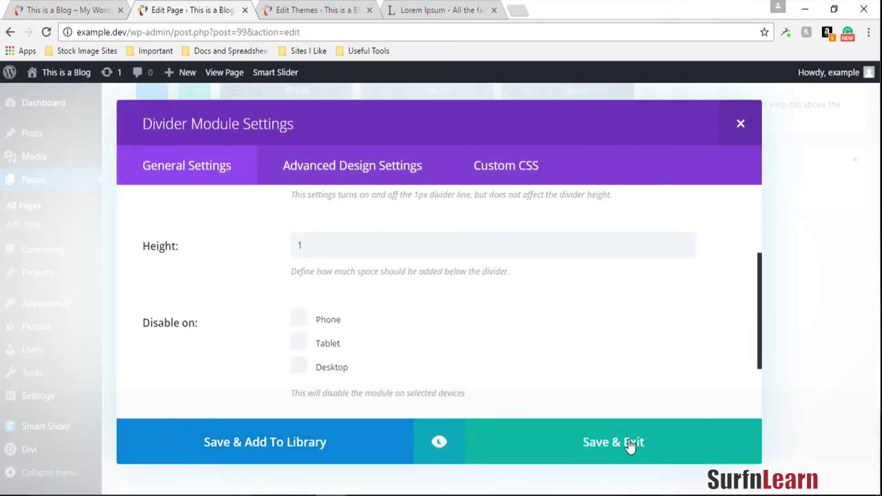
left_click(325, 342)
left_click(328, 318)
left_click(554, 454)
Move the divider above the house image, update the page, and check the live homepage.
left_click_drag(554, 303, 561, 241)
scroll(744, 276, "up", 3)
scroll(806, 253, "up", 3)
left_click(827, 300)
left_click(71, 8)
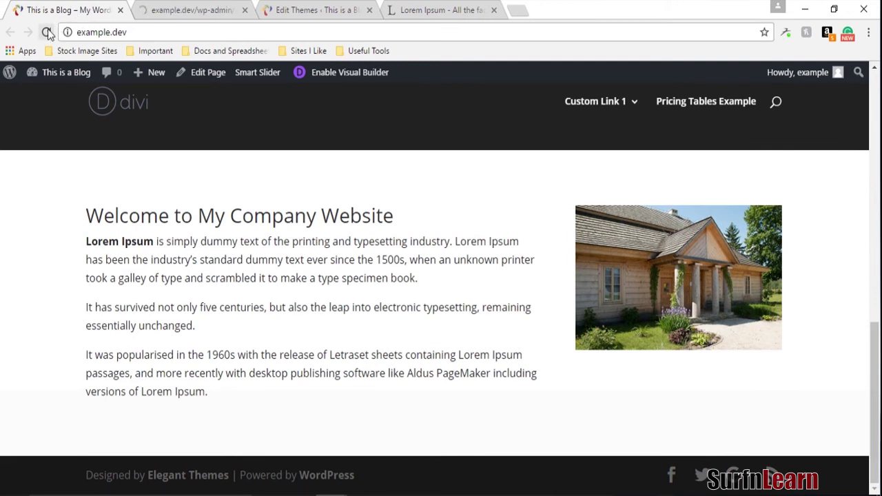
left_click(47, 32)
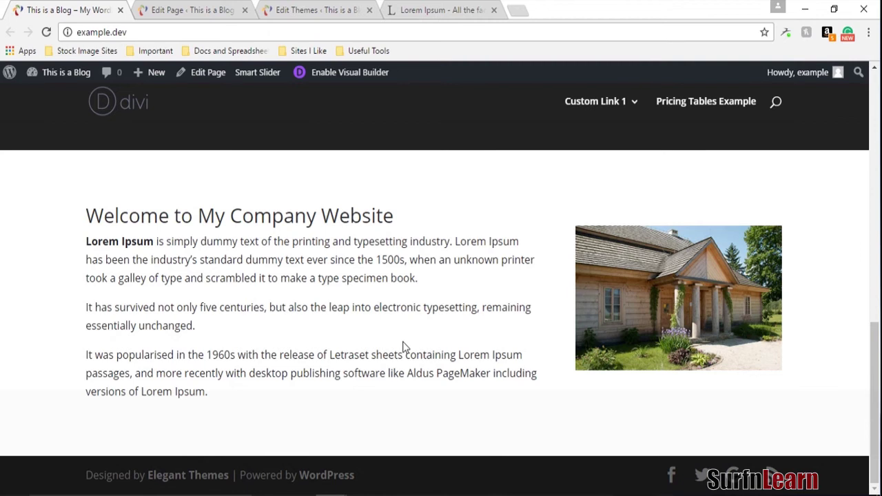
scroll(404, 346, "up", 4)
scroll(403, 346, "down", 4)
Delete the Divider module from the image column.
left_click(196, 10)
scroll(571, 355, "down", 5)
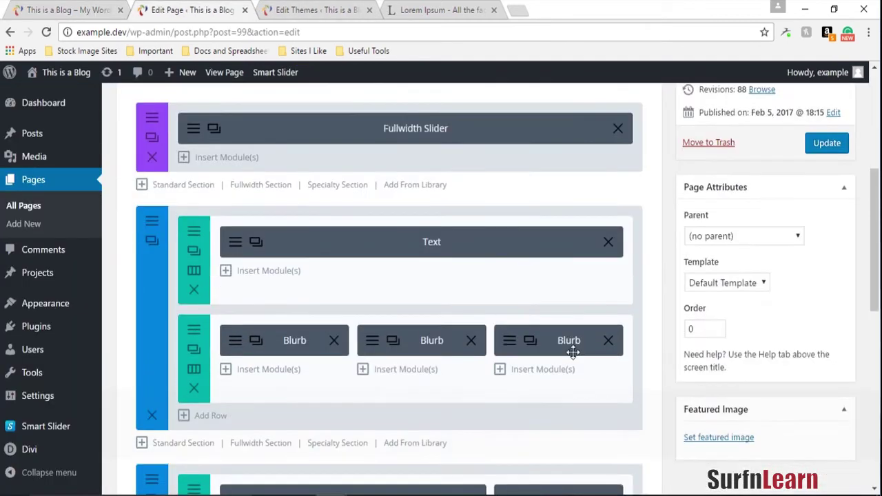
scroll(572, 353, "down", 4)
left_click(610, 253)
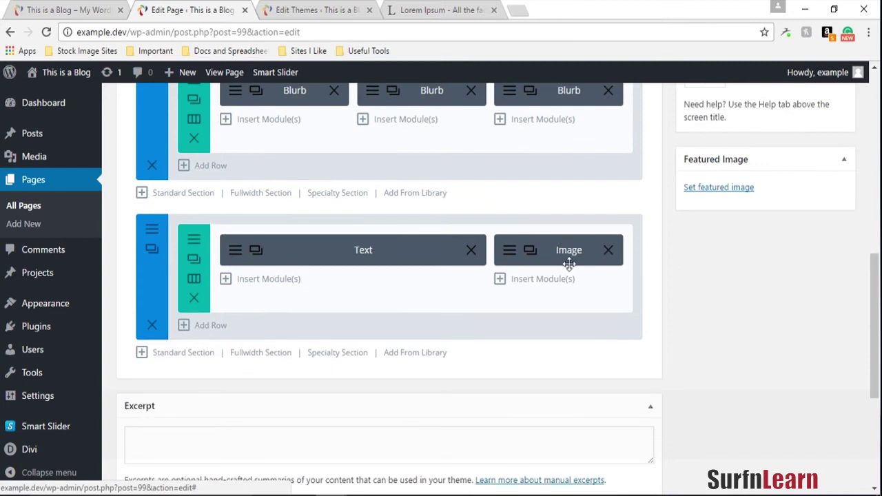
Add a Button module below the image with the phone number as its text, then begin its URL.
left_click(555, 279)
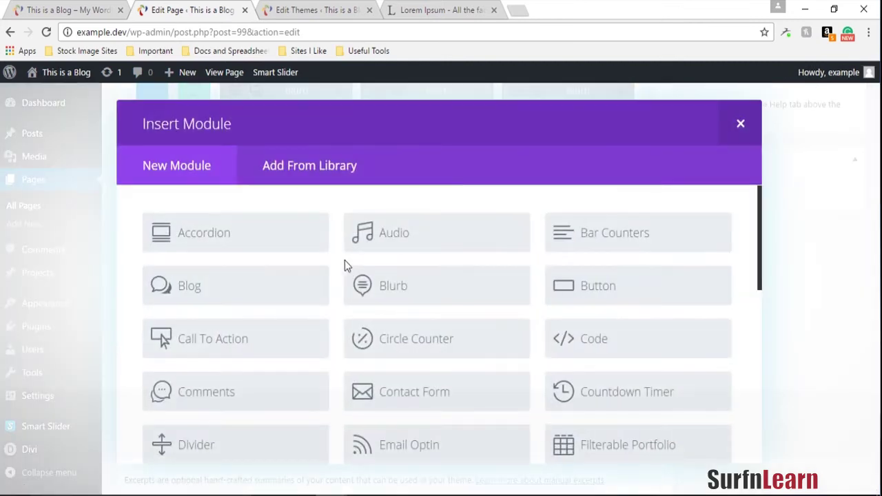
left_click(617, 295)
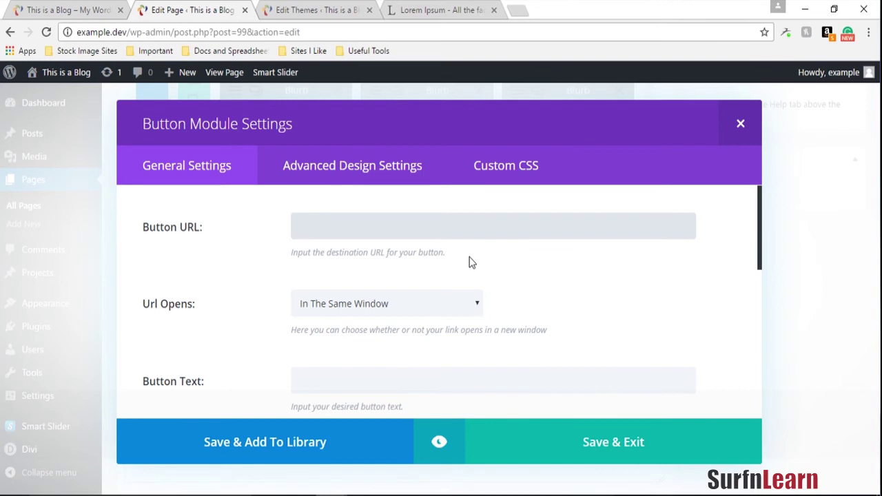
key("Tab")
key("Tab")
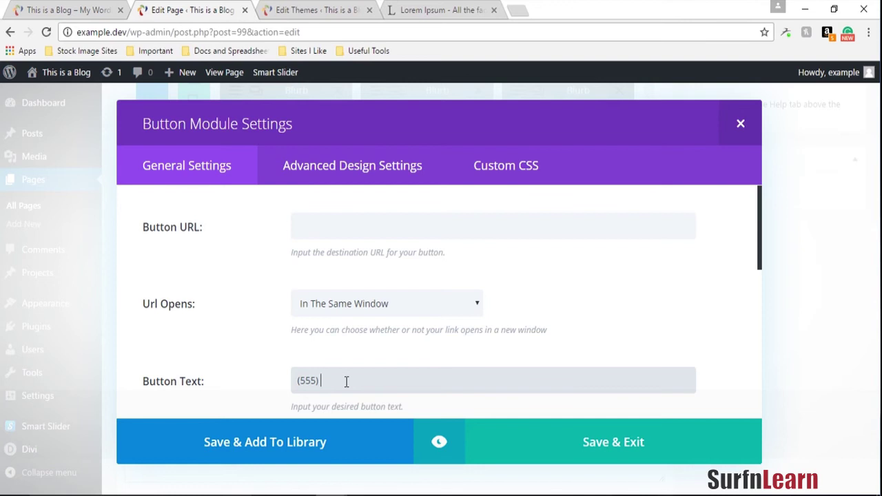
type("555-5555")
left_click(336, 233)
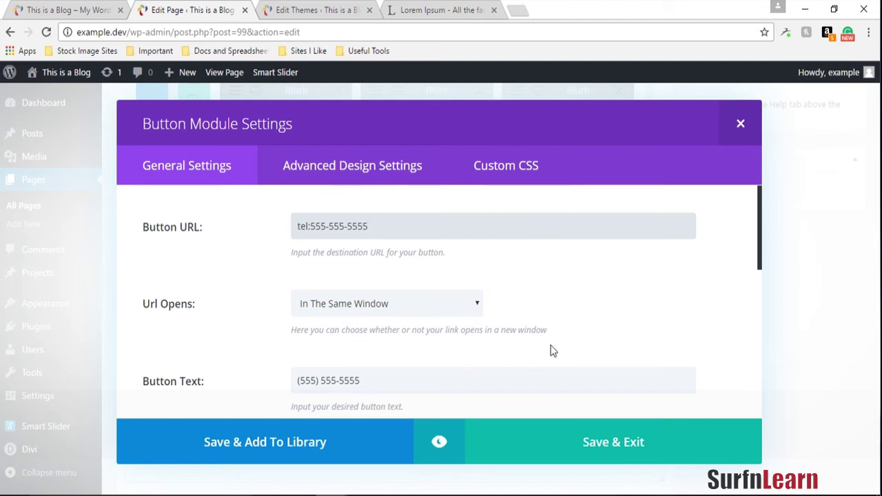
Set the phone-number button's alignment to Center.
scroll(551, 350, "down", 2)
scroll(551, 350, "down", 2)
scroll(494, 344, "up", 2)
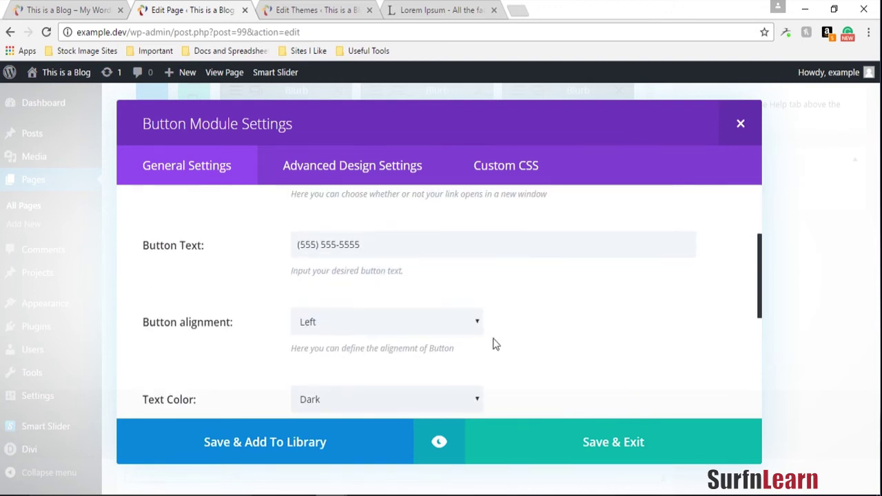
left_click(441, 321)
left_click(436, 354)
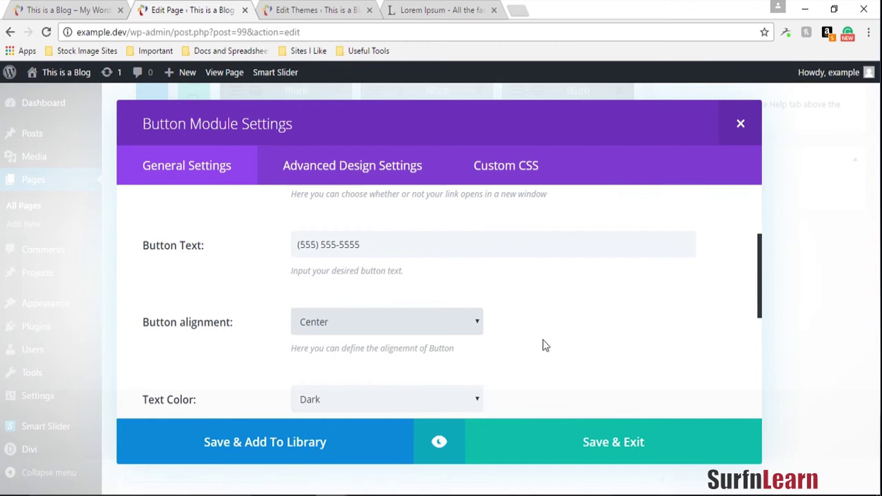
Save and close the button settings, then update the homepage.
scroll(544, 345, "down", 1)
scroll(544, 345, "down", 3)
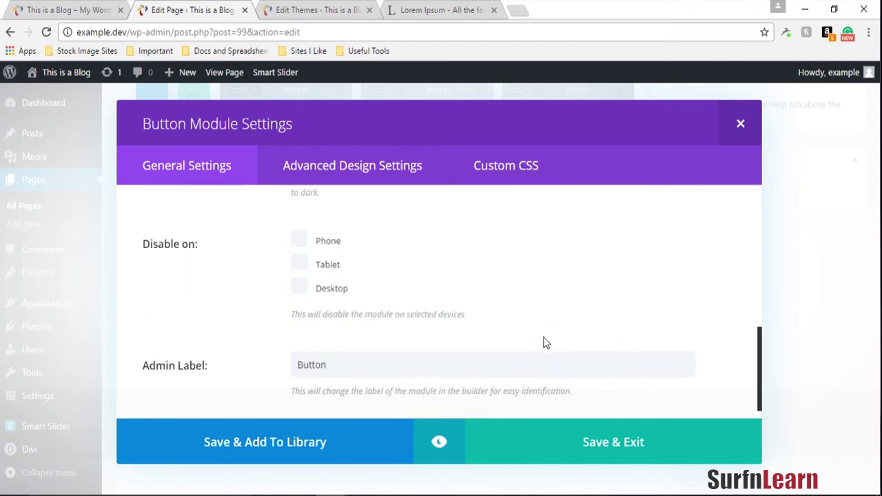
scroll(545, 340, "up", 6)
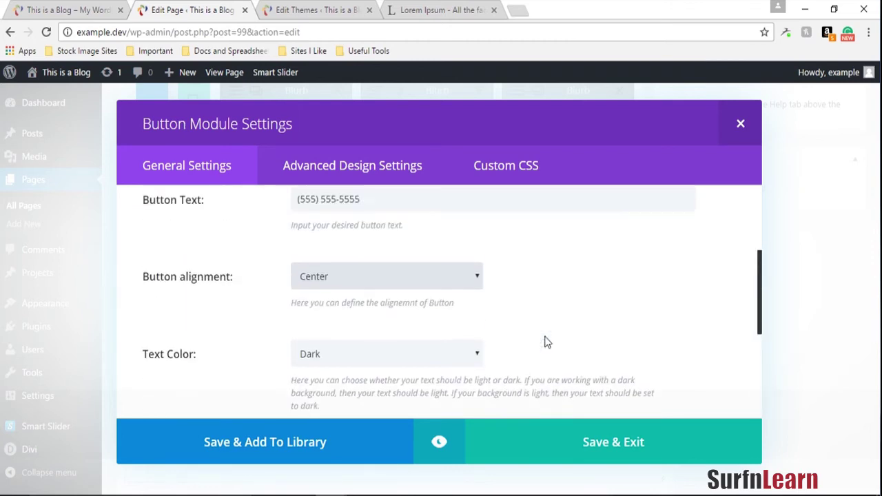
left_click(629, 443)
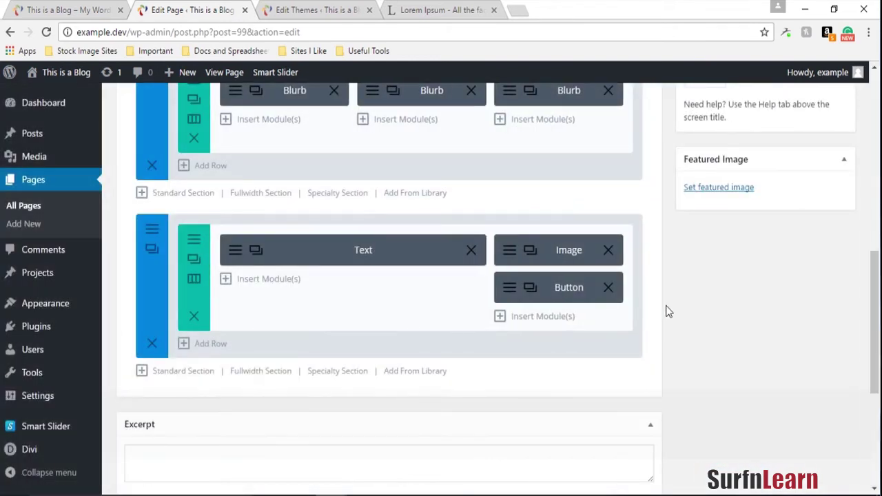
scroll(717, 269, "up", 4)
left_click(836, 168)
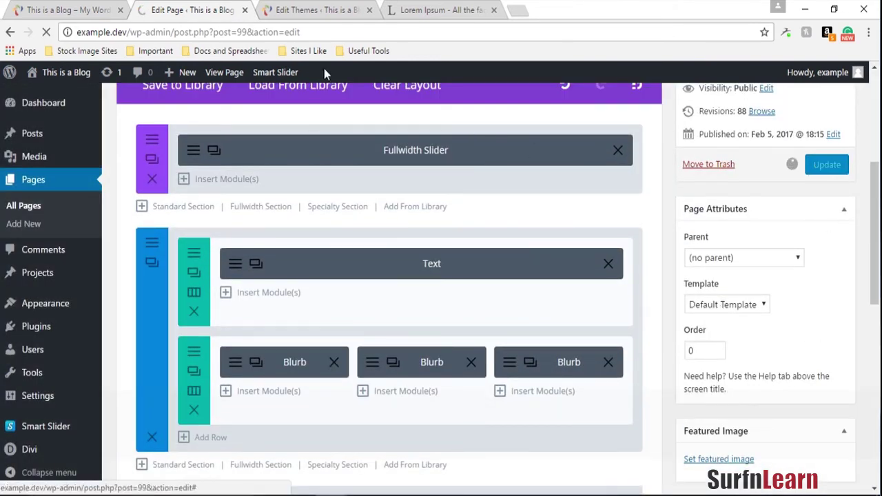
Reload the live homepage to see the centered button, and open Theme Customizer in a new tab.
left_click(62, 7)
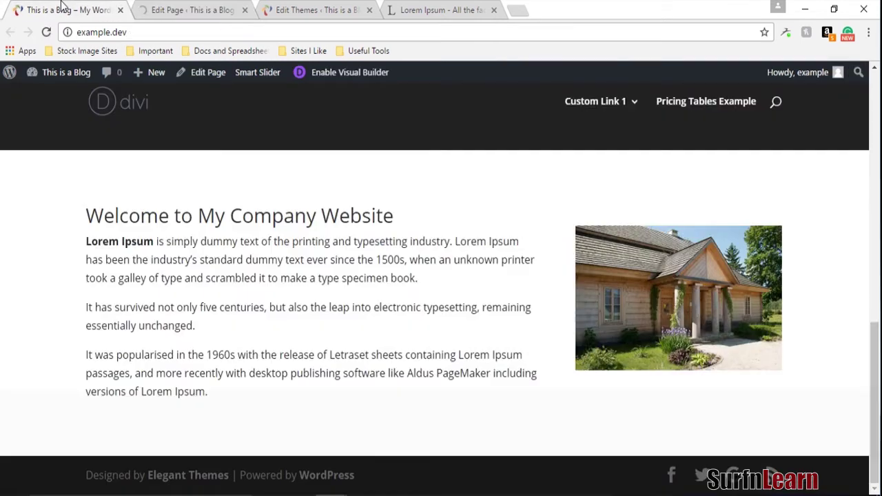
left_click(50, 32)
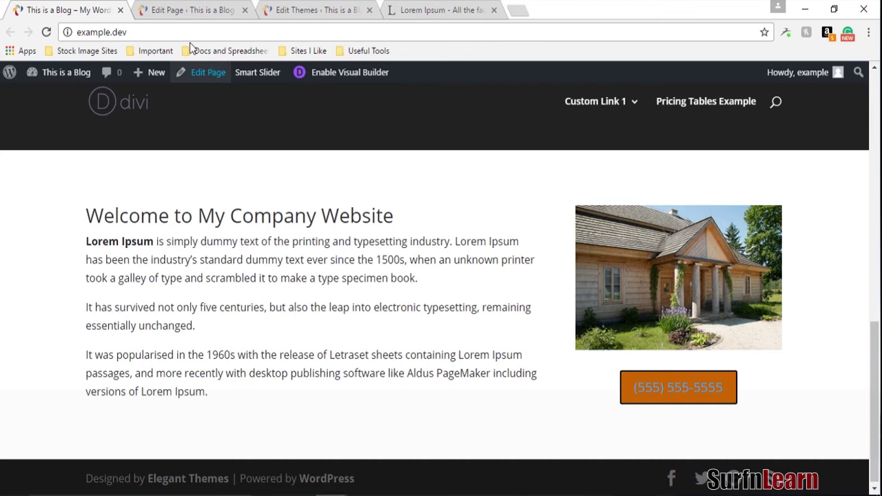
mouse_move(65, 72)
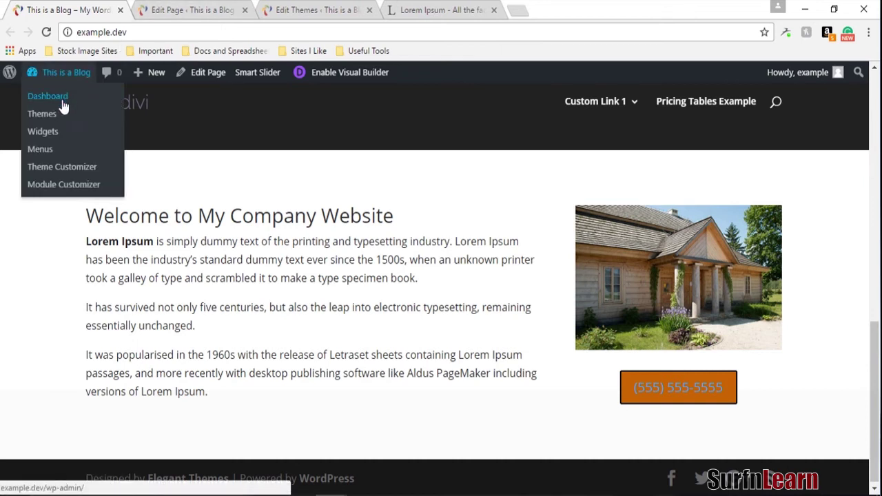
right_click(52, 167)
left_click(86, 173)
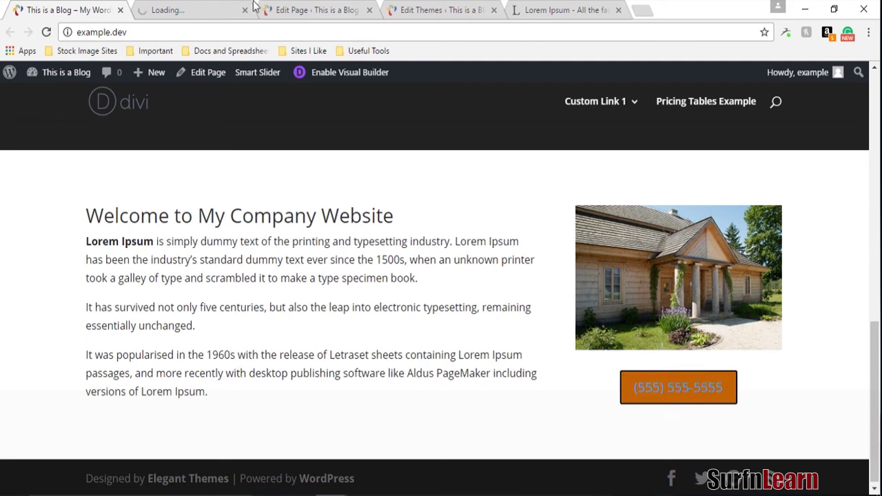
Set the Customizer's Buttons Style text colour to #fcfcfc, publish it, and return to the live homepage.
left_click(217, 7)
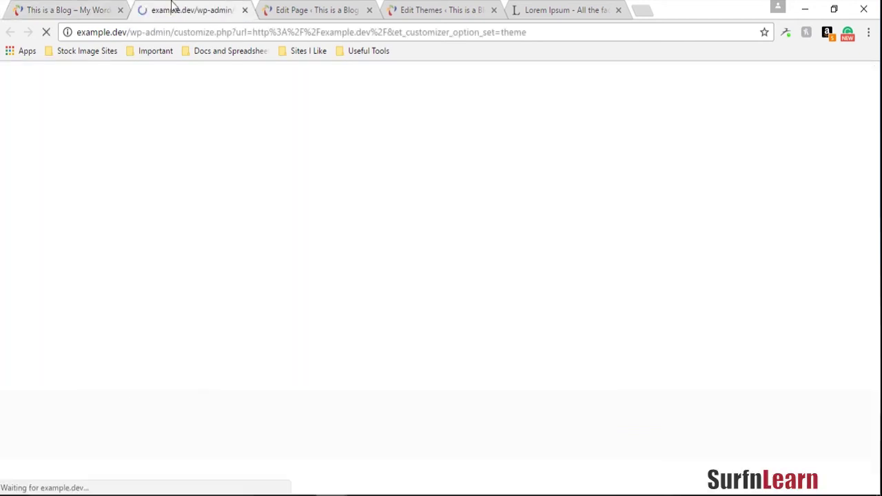
left_click(111, 9)
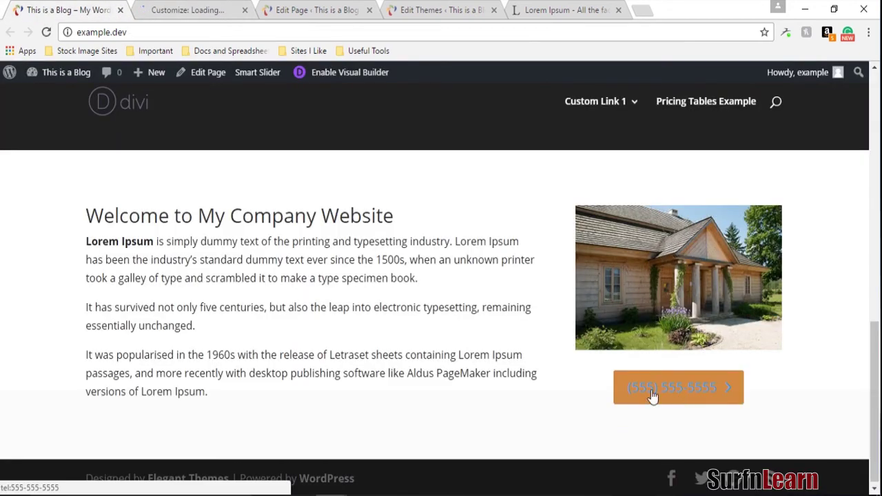
left_click(186, 10)
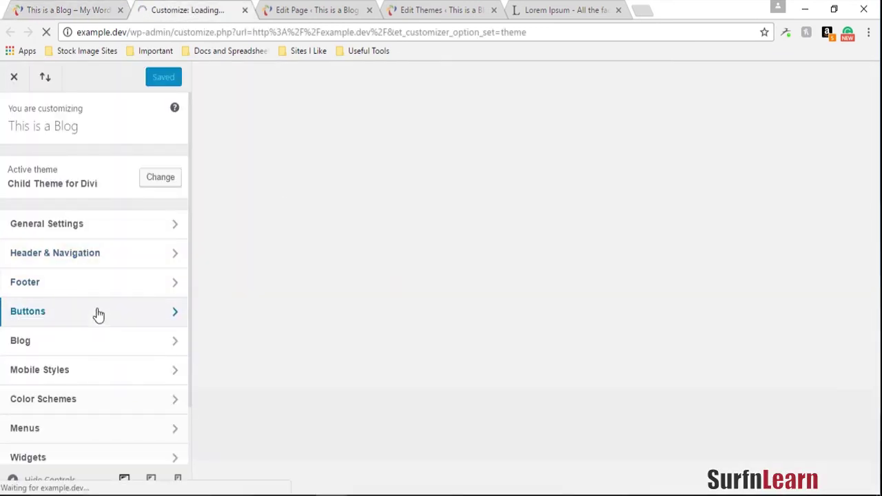
left_click(98, 314)
left_click(93, 174)
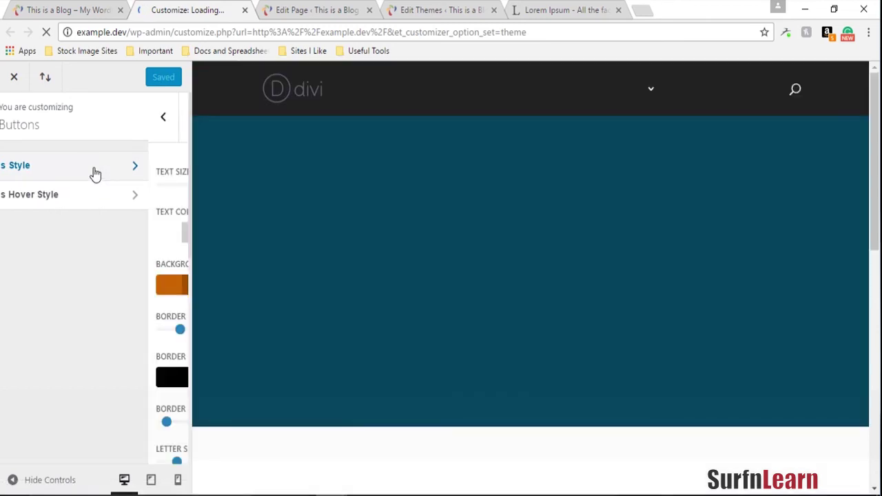
left_click(80, 238)
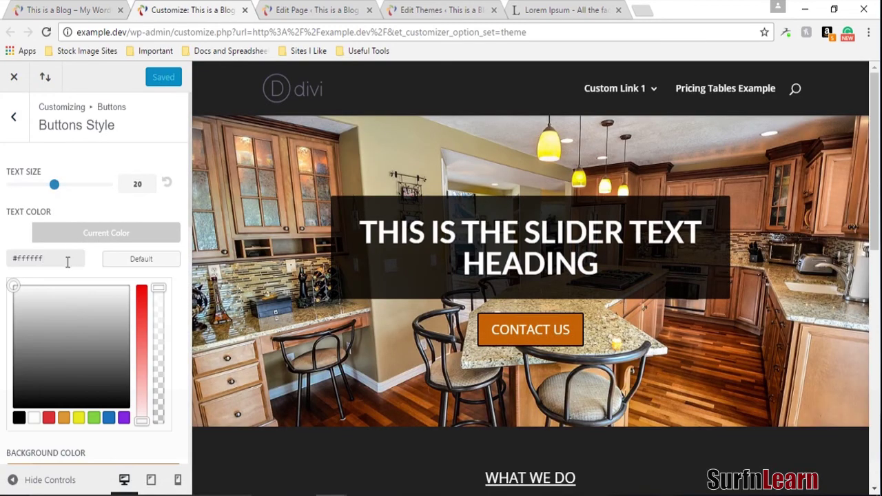
scroll(397, 286, "down", 10)
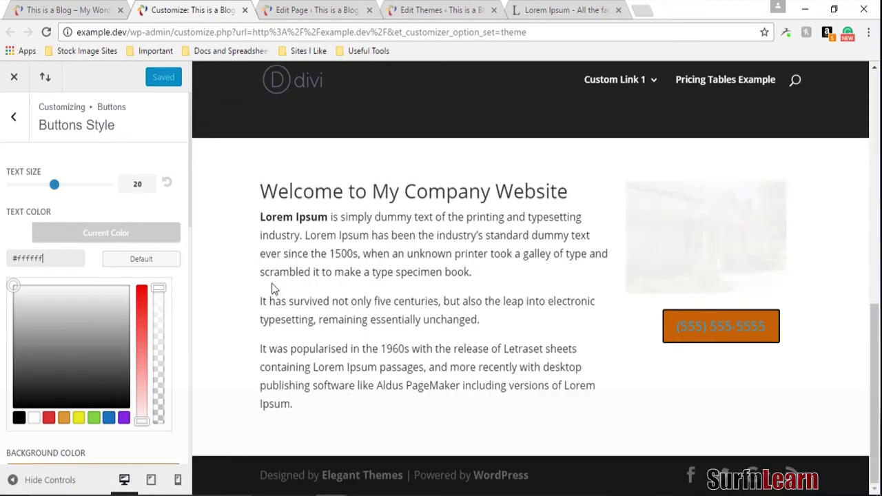
left_click(105, 267)
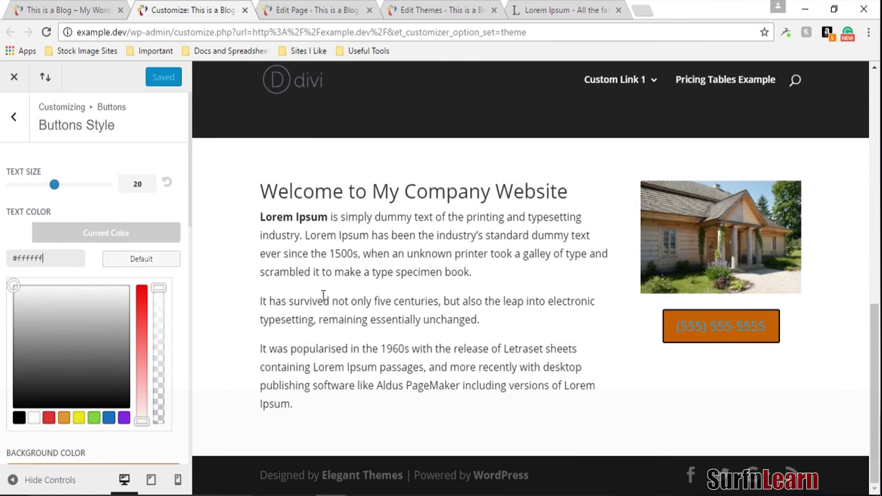
double_click(49, 260)
type("fcfc")
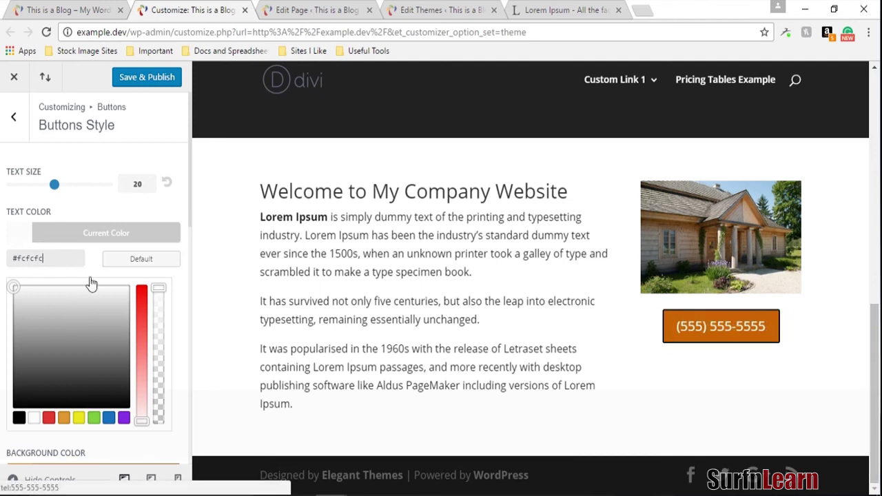
left_click(155, 82)
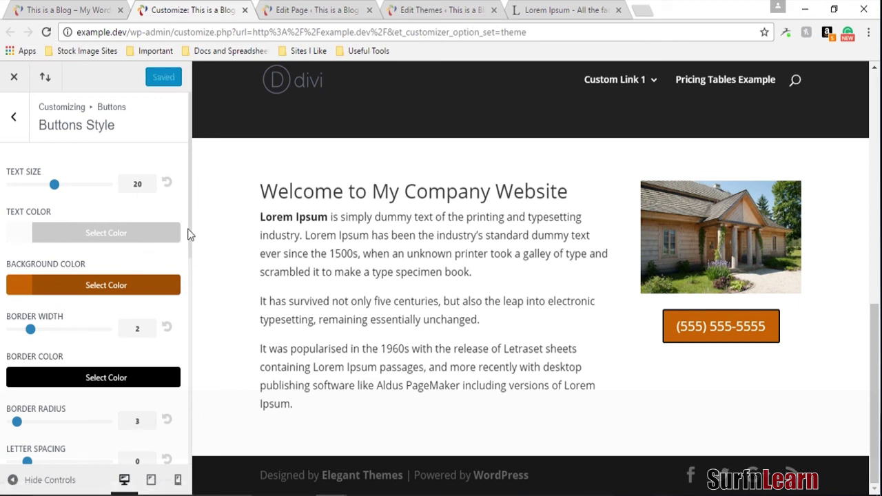
left_click(80, 9)
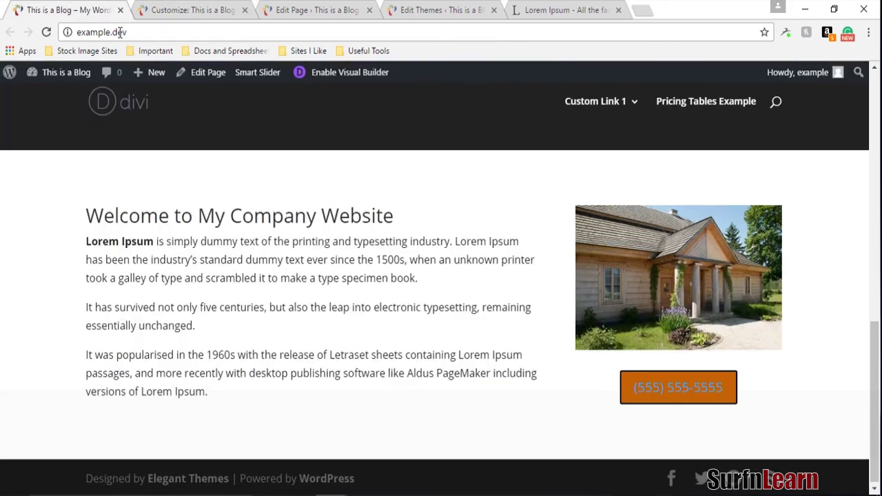
Reload the live homepage to check the button text, and close the Customizer.
left_click(46, 31)
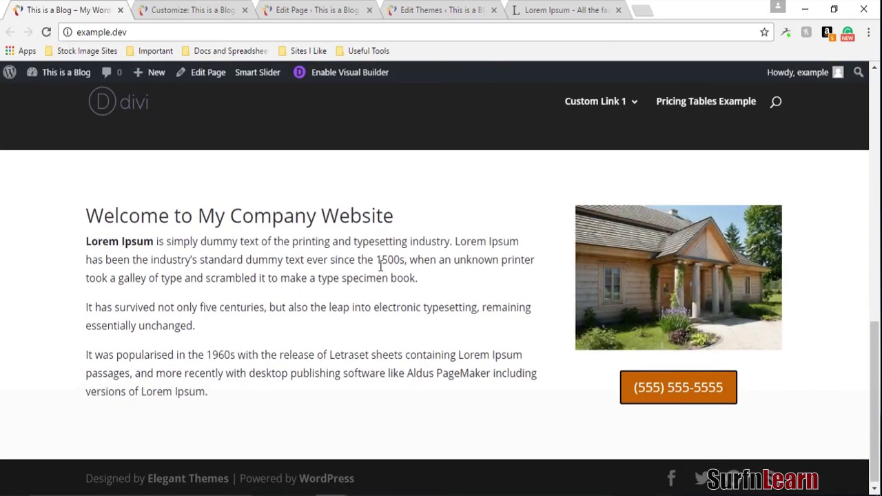
left_click(202, 8)
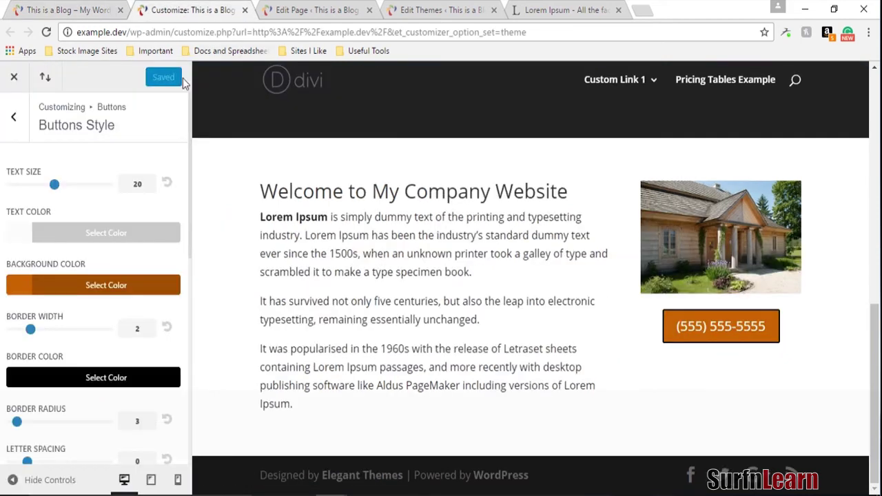
left_click(21, 115)
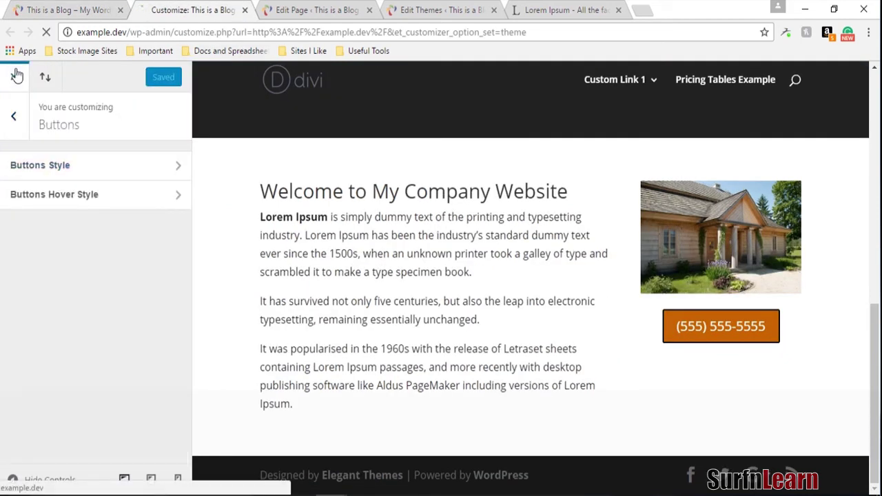
left_click(102, 7)
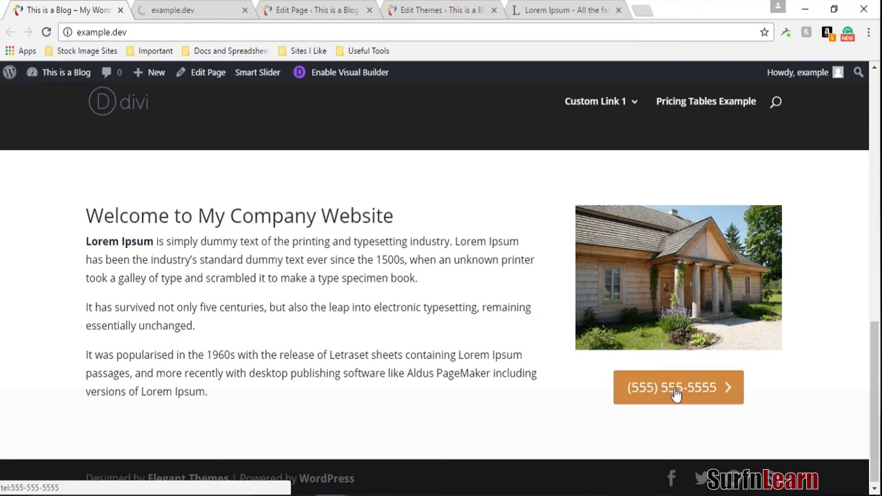
Review the near-white button text on the live homepage, then return to the Edit Page tab.
scroll(829, 402, "up", 10)
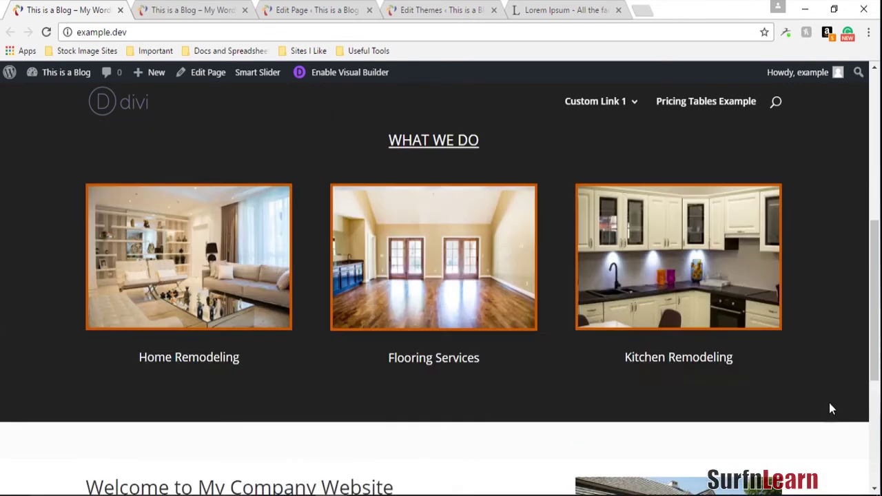
scroll(830, 403, "down", 6)
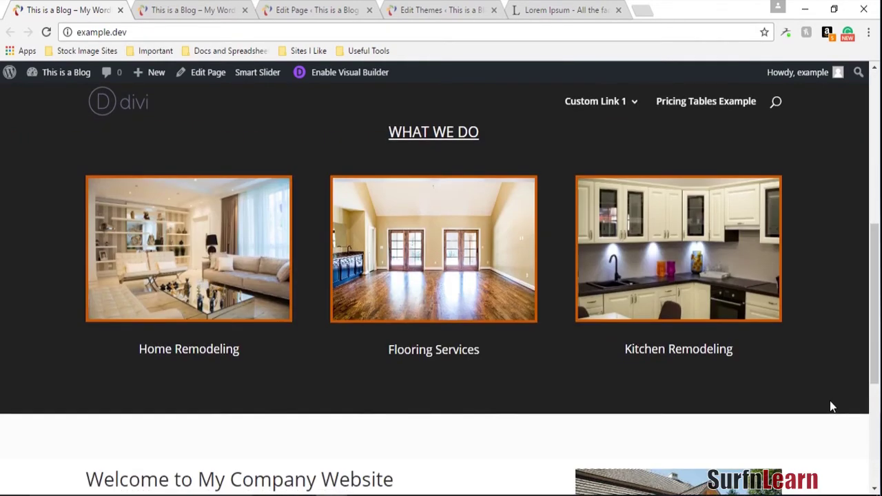
scroll(830, 407, "down", 4)
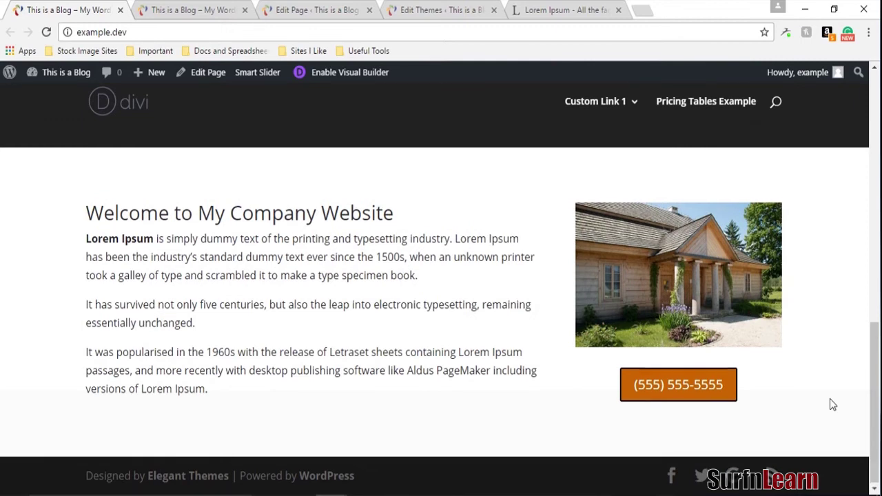
scroll(830, 403, "up", 6)
scroll(832, 402, "up", 2)
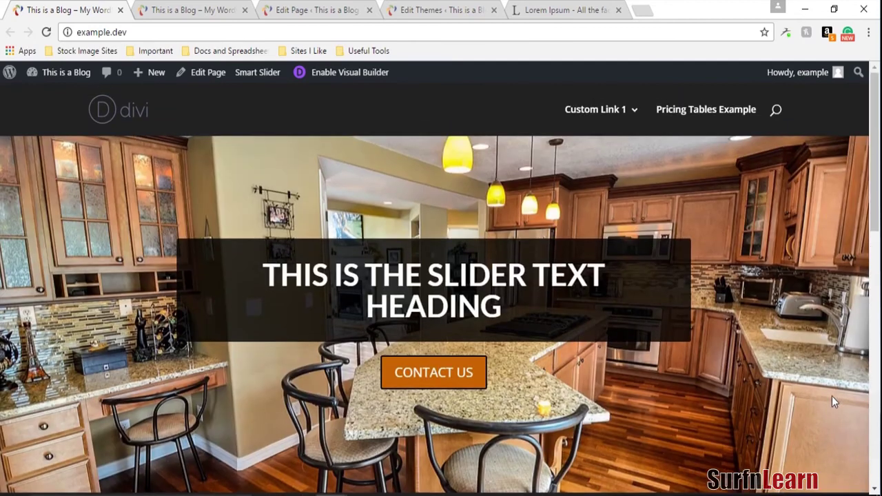
scroll(833, 404, "down", 9)
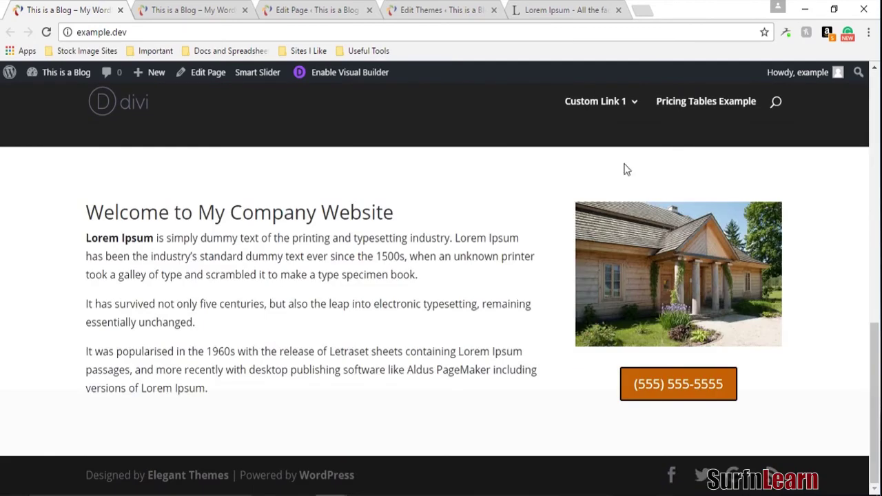
left_click(230, 7)
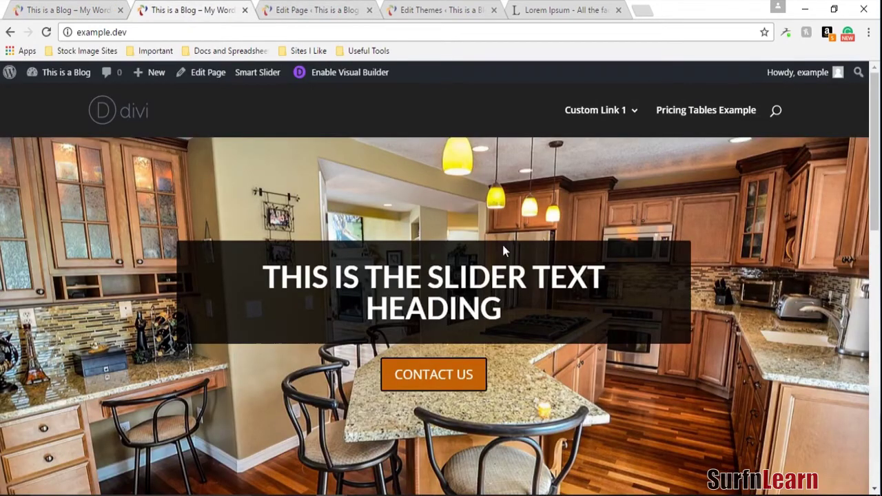
left_click(317, 9)
Add a Standard Section with a one-column row holding a Contact Form module.
scroll(372, 289, "down", 6)
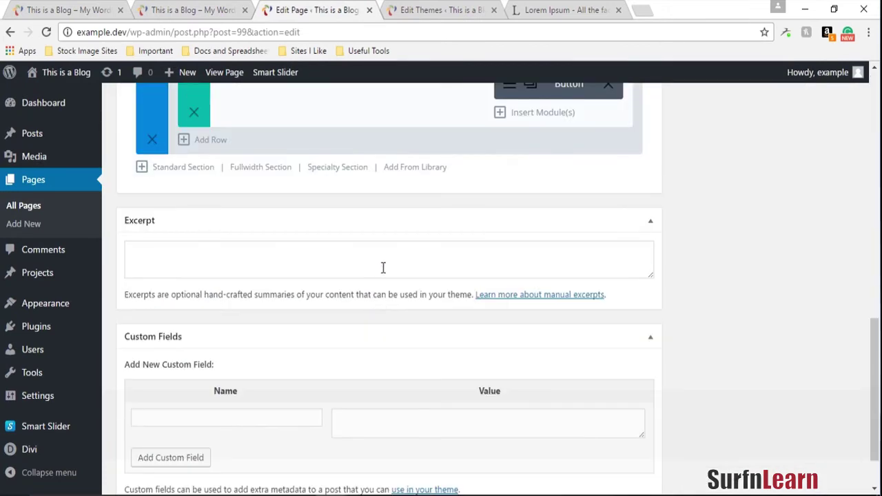
scroll(382, 265, "up", 1)
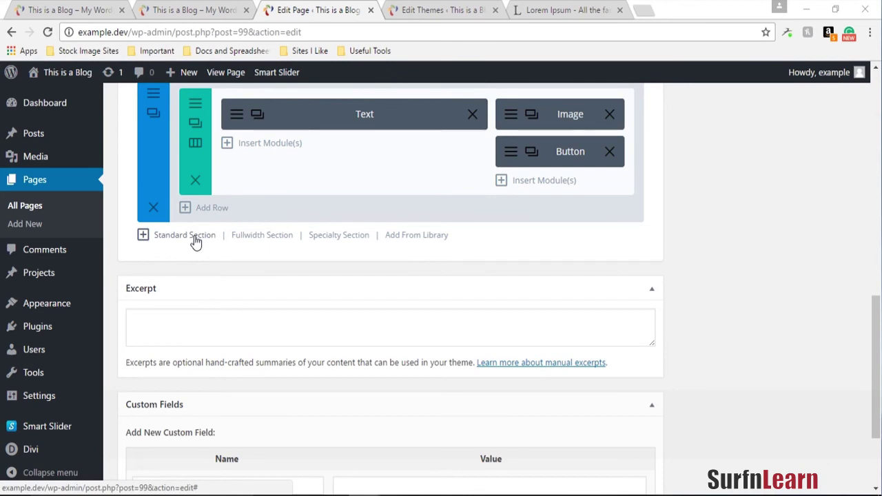
left_click(185, 235)
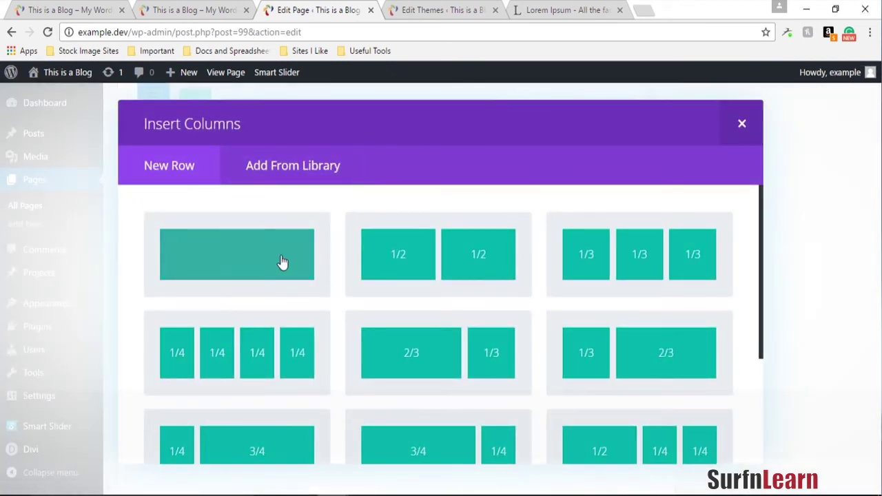
left_click(279, 262)
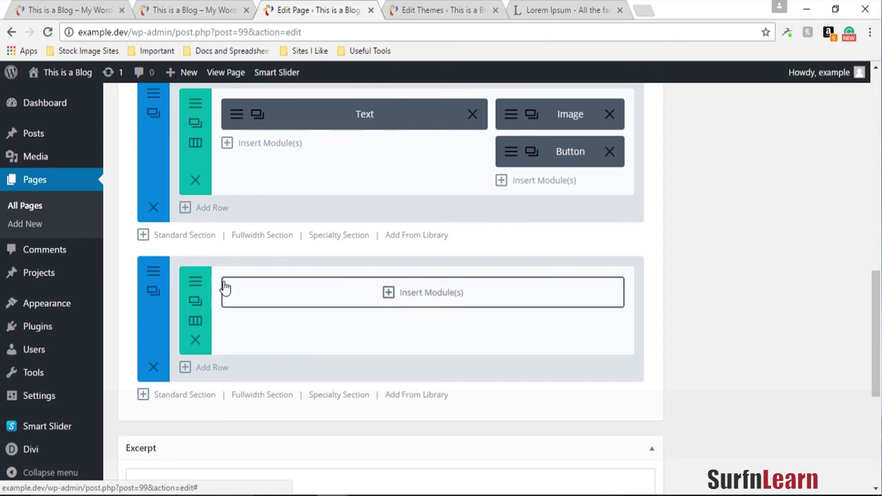
left_click(409, 294)
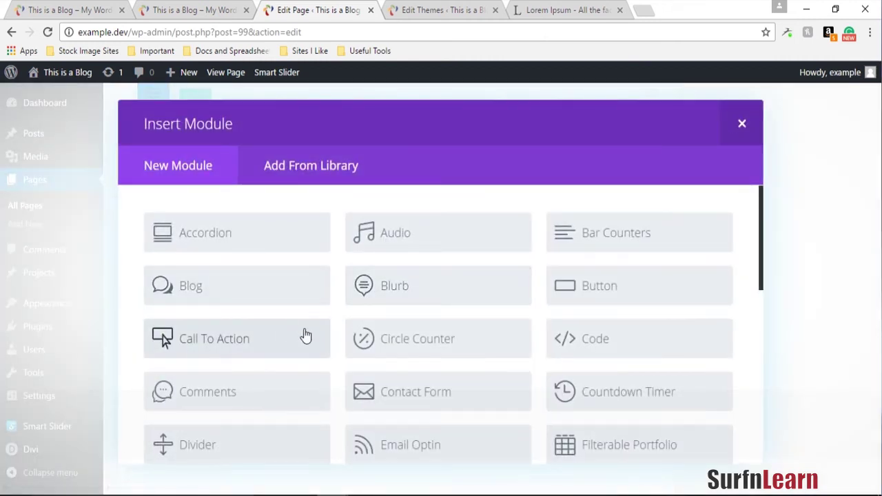
scroll(305, 337, "down", 6)
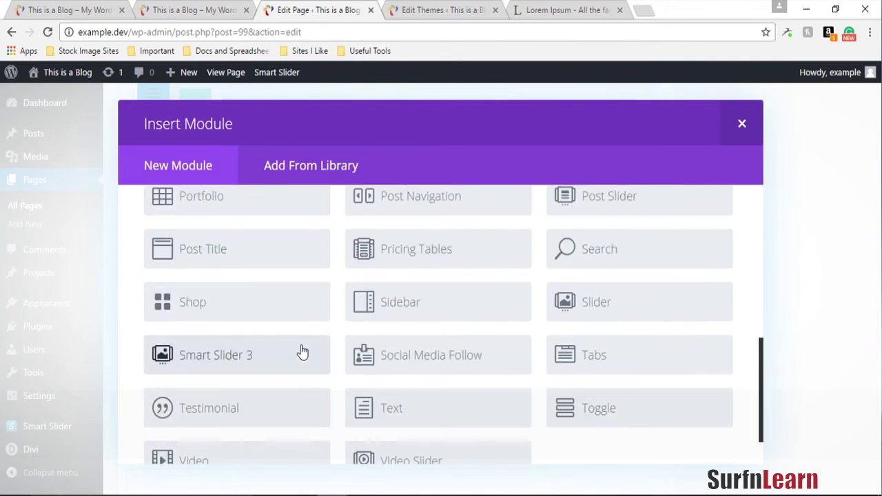
scroll(315, 350, "down", 1)
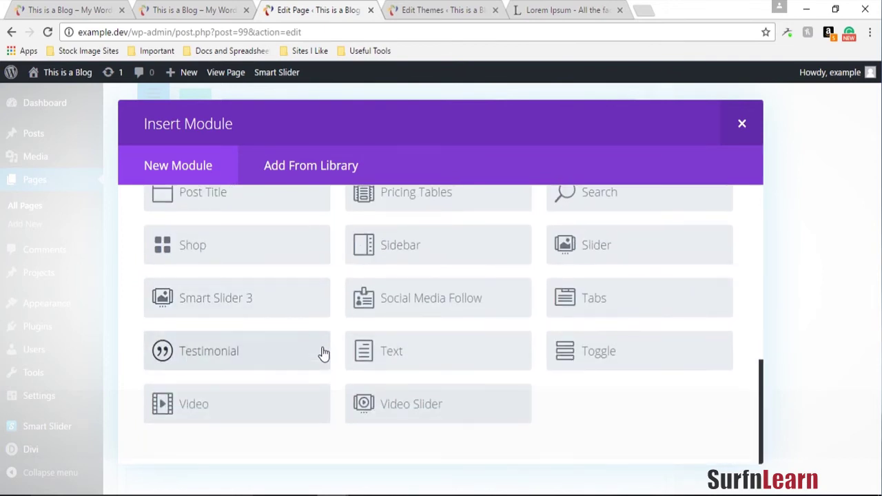
scroll(321, 353, "up", 6)
left_click(427, 336)
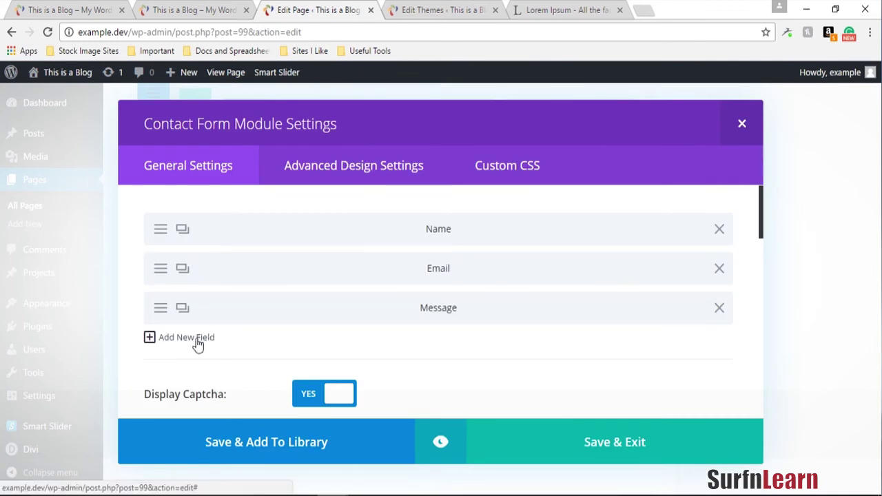
Add a half-width Phone field to the form and move it second, below Name.
left_click(187, 338)
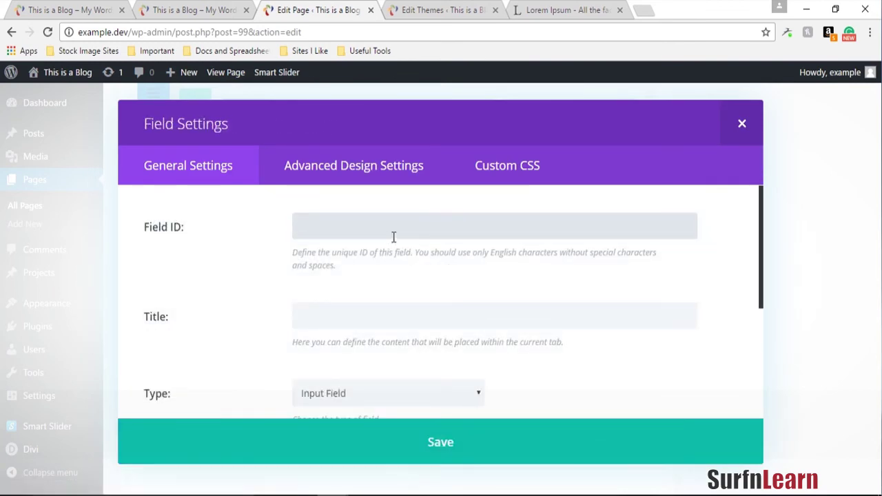
left_click(407, 235)
type("Phone")
key("Tab")
type("Ph")
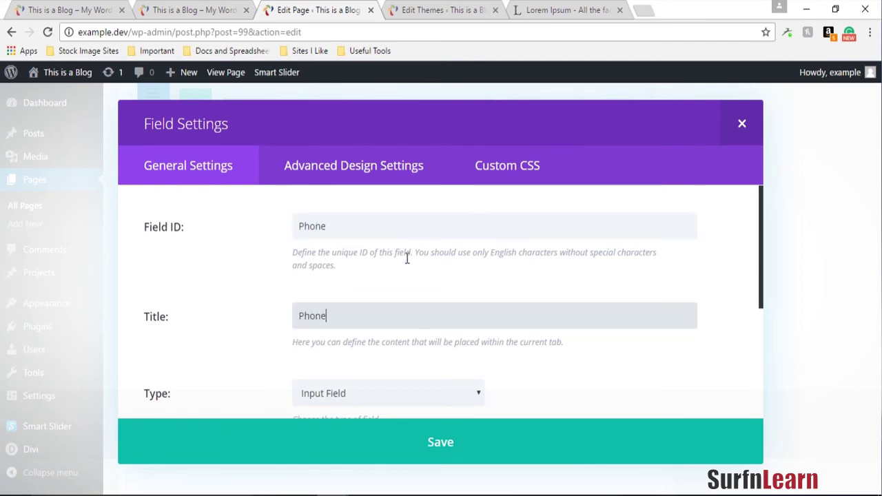
scroll(463, 303, "down", 2)
scroll(466, 347, "down", 3)
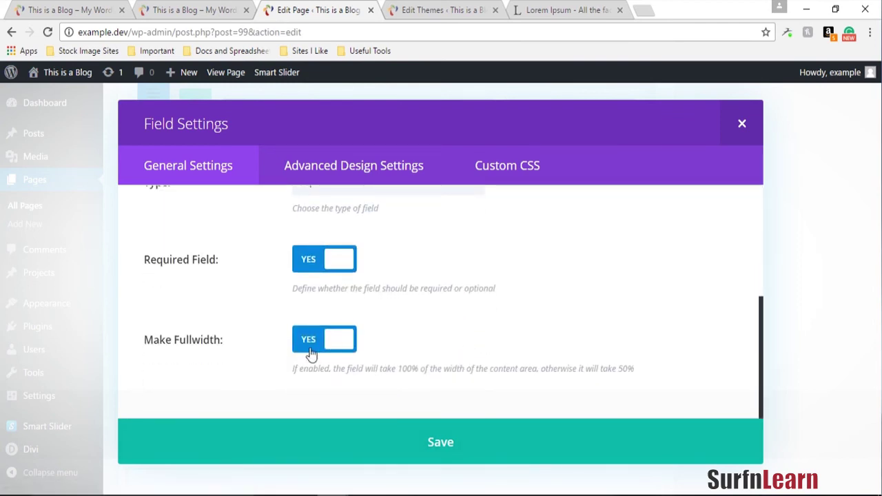
left_click(310, 353)
left_click(498, 449)
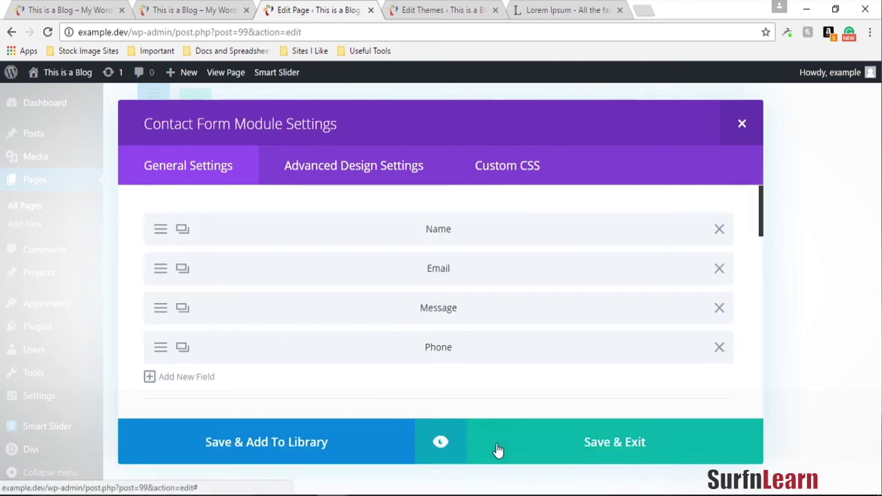
left_click_drag(461, 348, 454, 276)
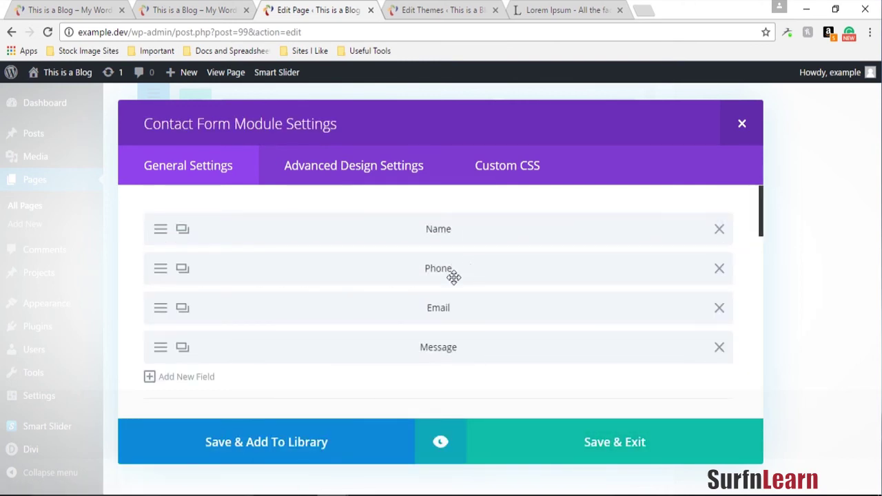
Make the Email field full width and review the contact form settings.
left_click(160, 313)
scroll(402, 310, "down", 5)
left_click(329, 345)
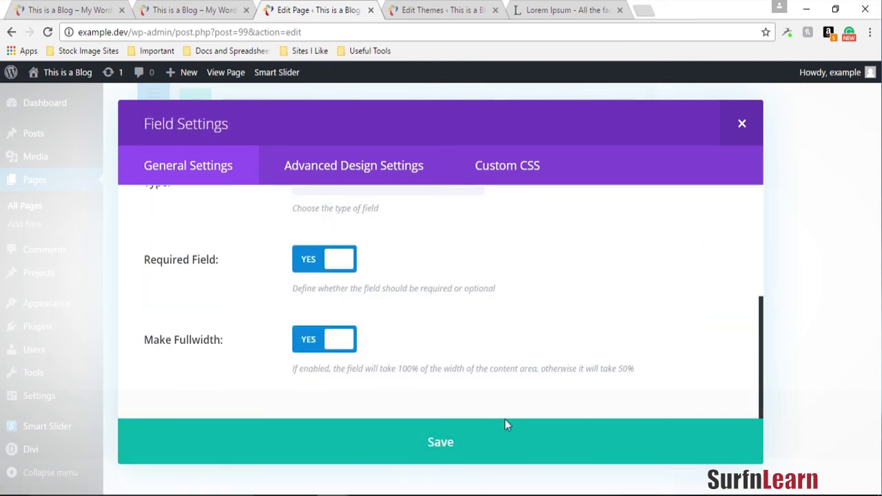
left_click(507, 441)
scroll(288, 339, "down", 1)
scroll(288, 339, "down", 1)
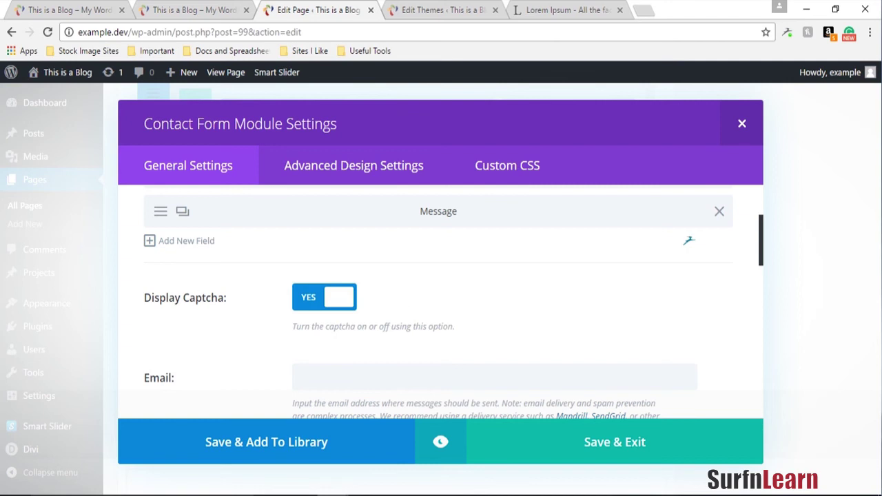
scroll(448, 315, "down", 3)
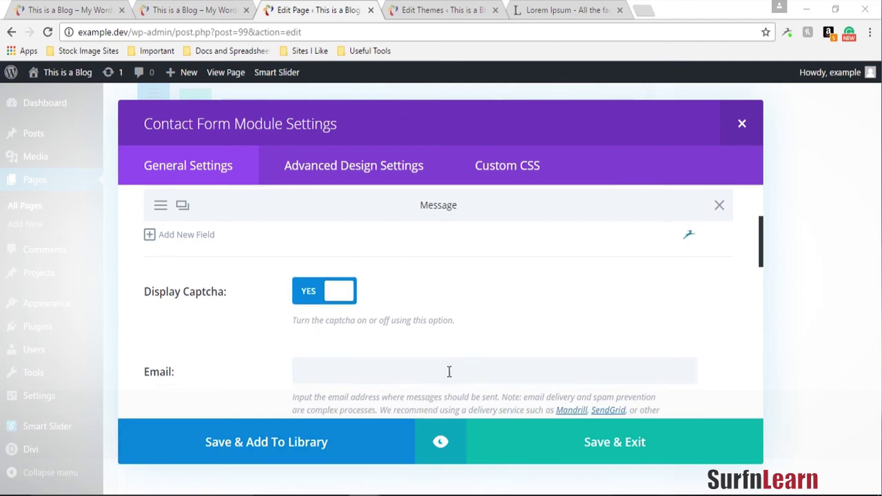
scroll(486, 289, "up", 2)
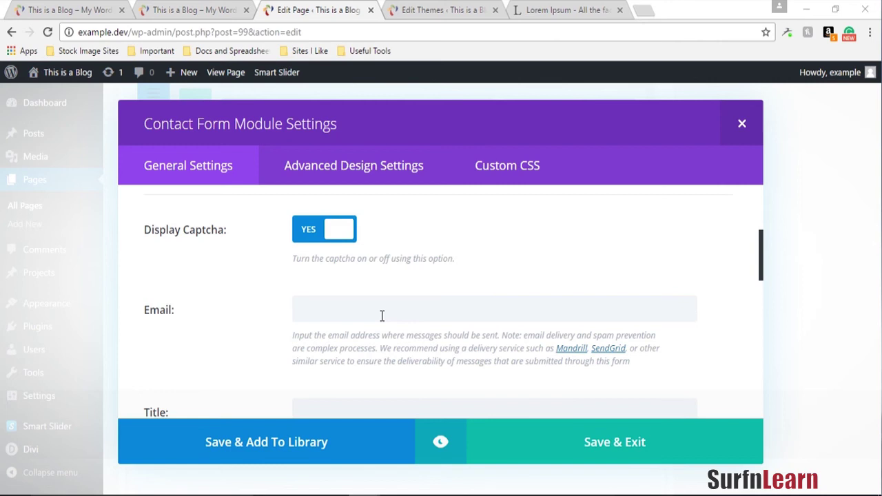
scroll(449, 321, "down", 3)
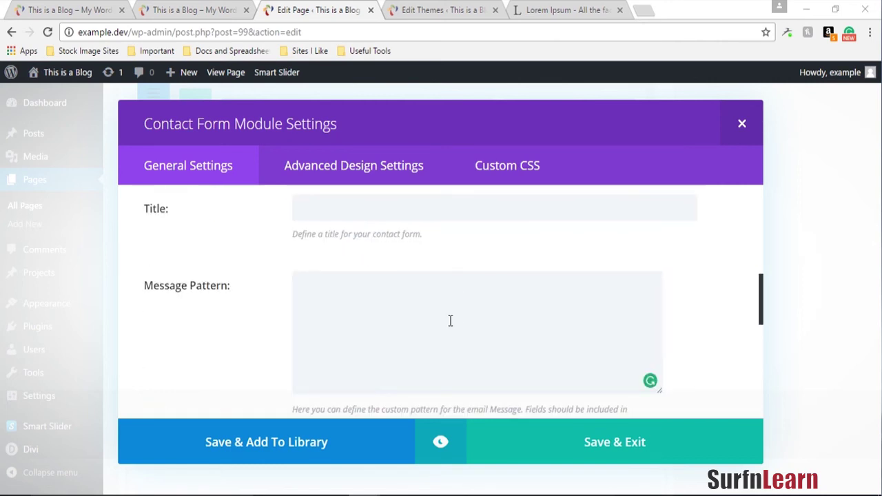
scroll(452, 317, "down", 3)
scroll(452, 318, "up", 8)
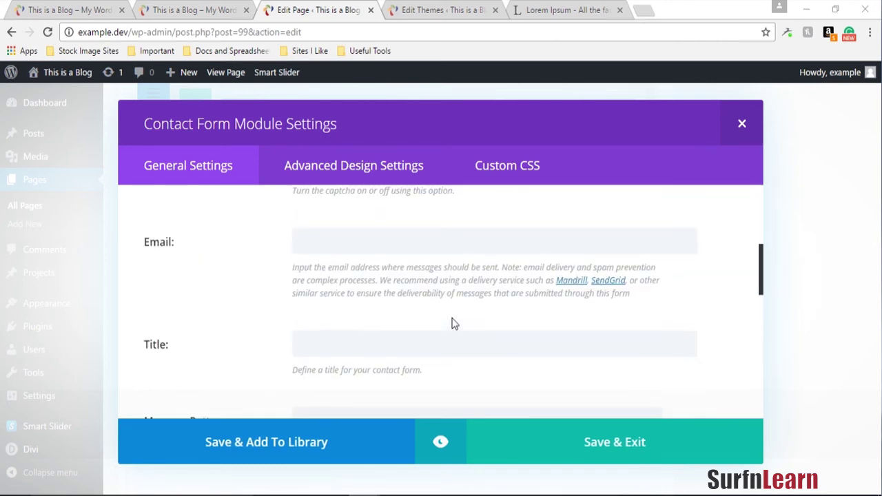
scroll(451, 317, "down", 4)
scroll(452, 317, "up", 4)
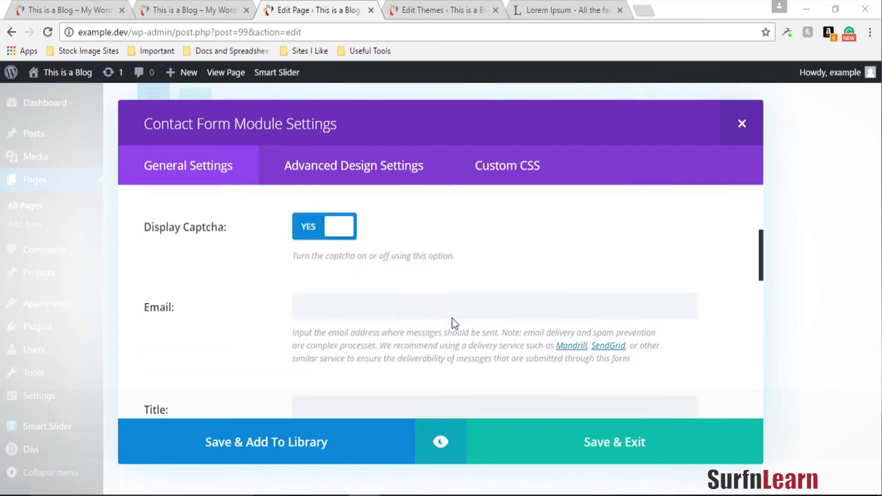
scroll(451, 317, "down", 4)
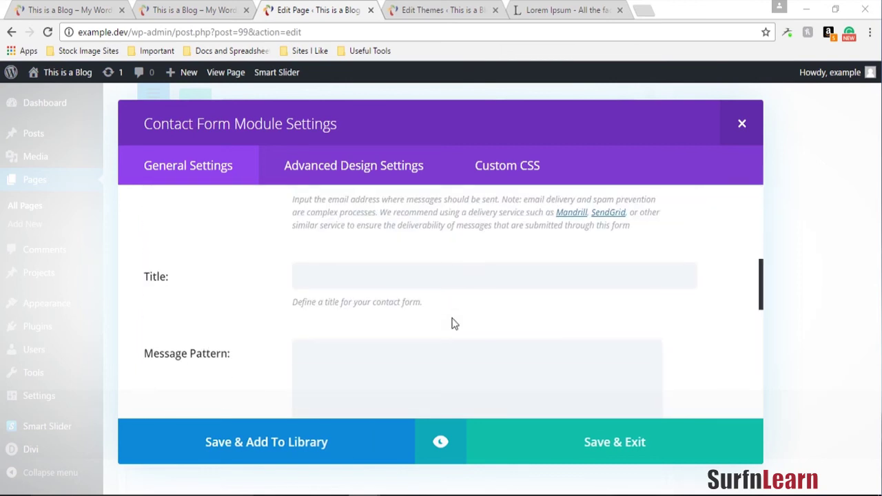
scroll(453, 321, "down", 6)
scroll(453, 318, "up", 10)
Enable custom styles for the contact form button and set its text colour to #fff.
left_click(411, 152)
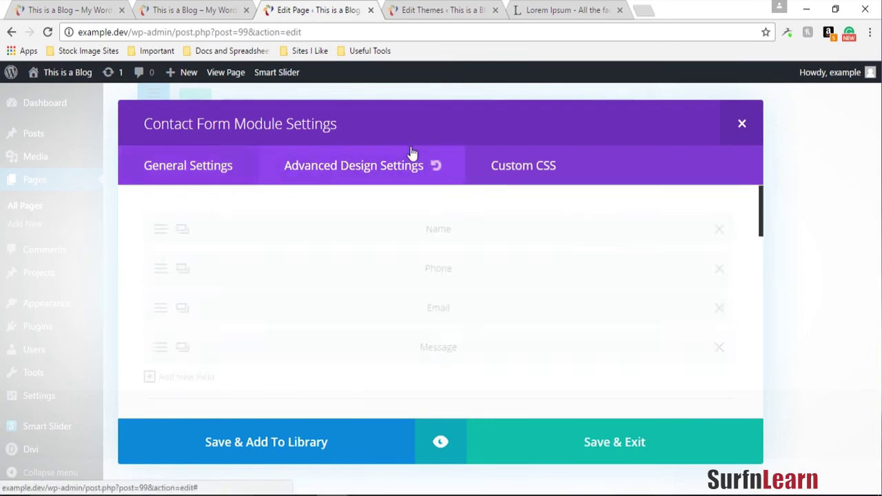
scroll(507, 360, "down", 7)
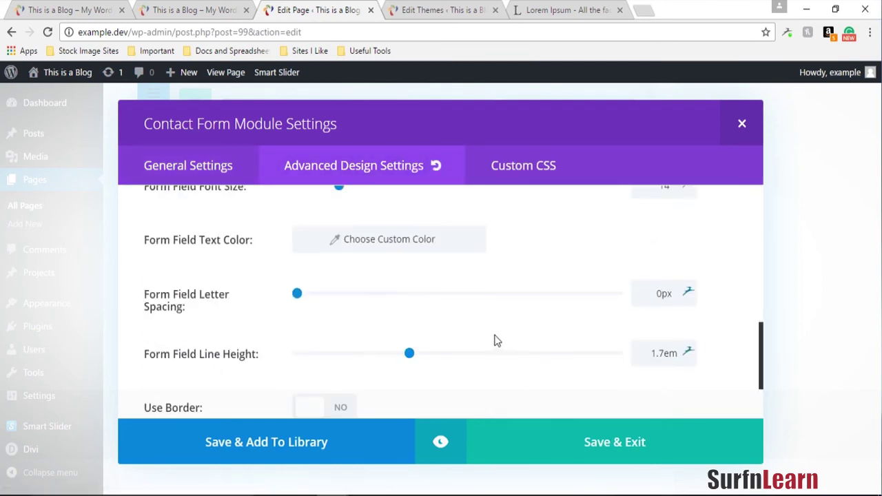
scroll(361, 343, "down", 3)
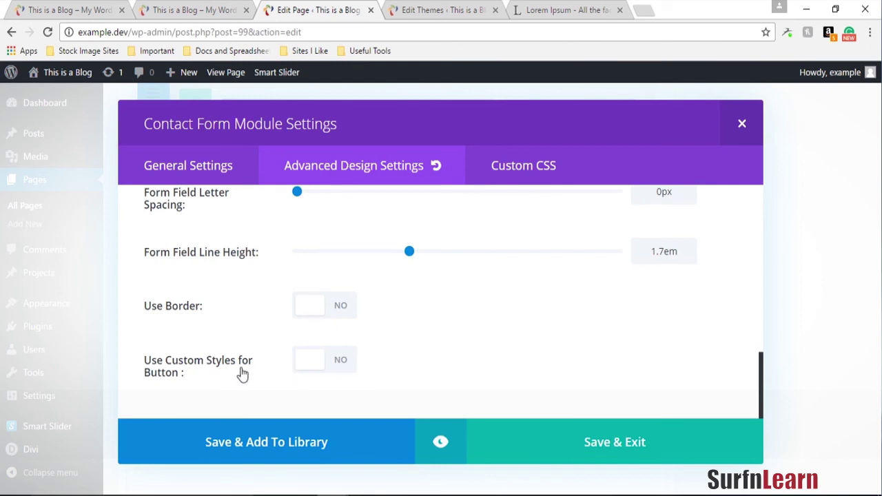
left_click(319, 373)
scroll(413, 358, "down", 2)
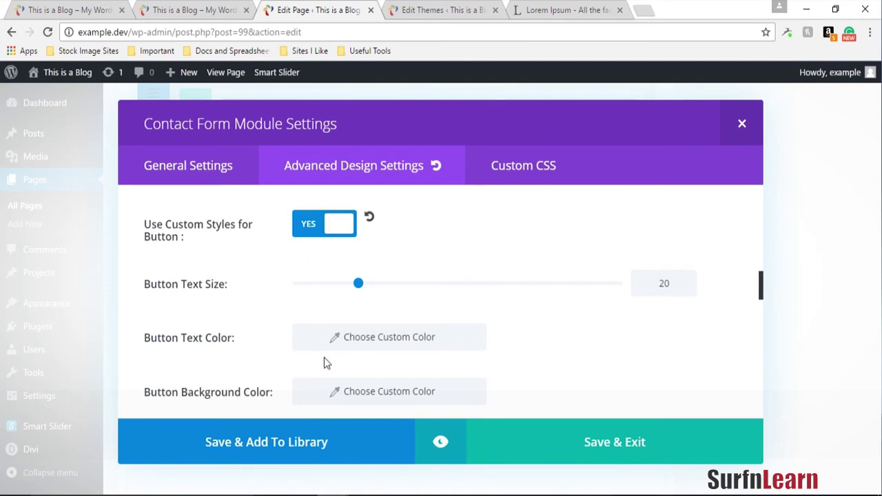
left_click(371, 348)
left_click(543, 341)
type("ffffff")
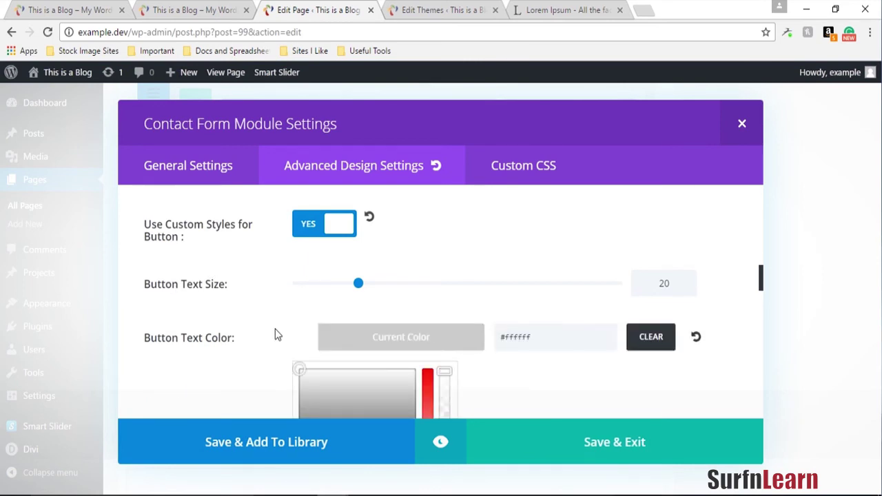
Set the button background and border colours to #1c1c1c.
scroll(275, 328, "down", 3)
left_click(390, 290)
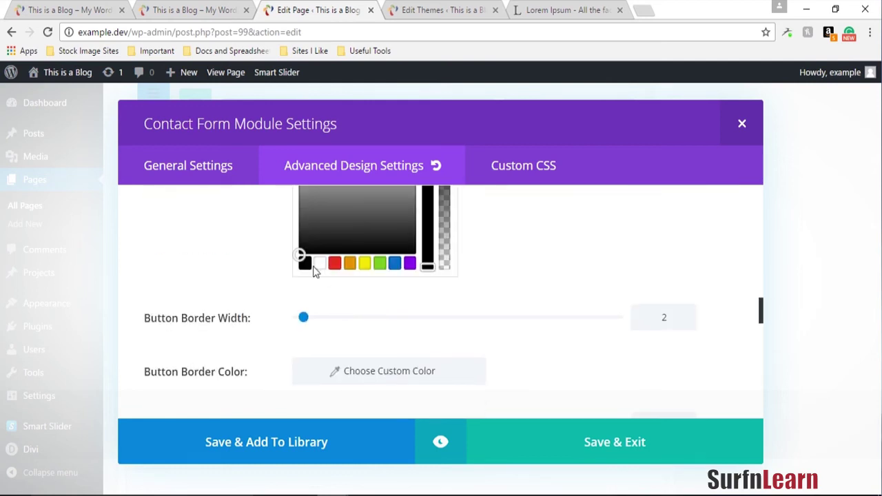
left_click(305, 263)
scroll(454, 241, "up", 2)
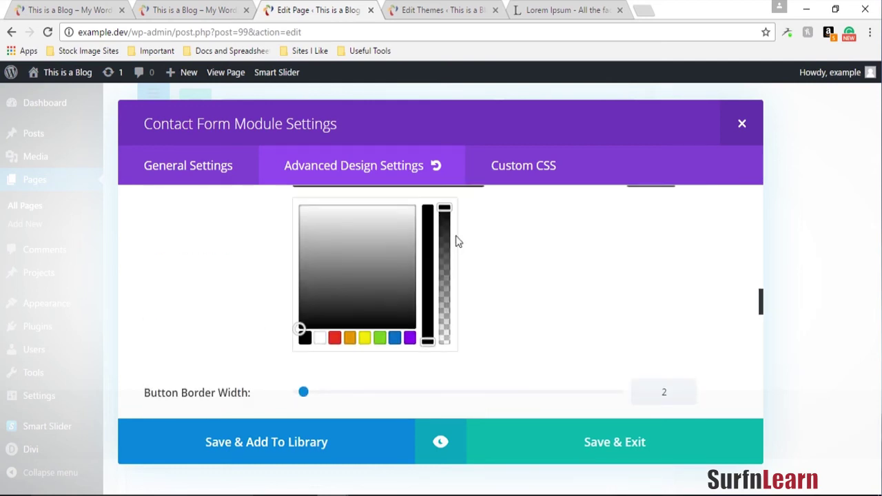
scroll(325, 351, "down", 1)
left_click_drag(310, 355, 294, 379)
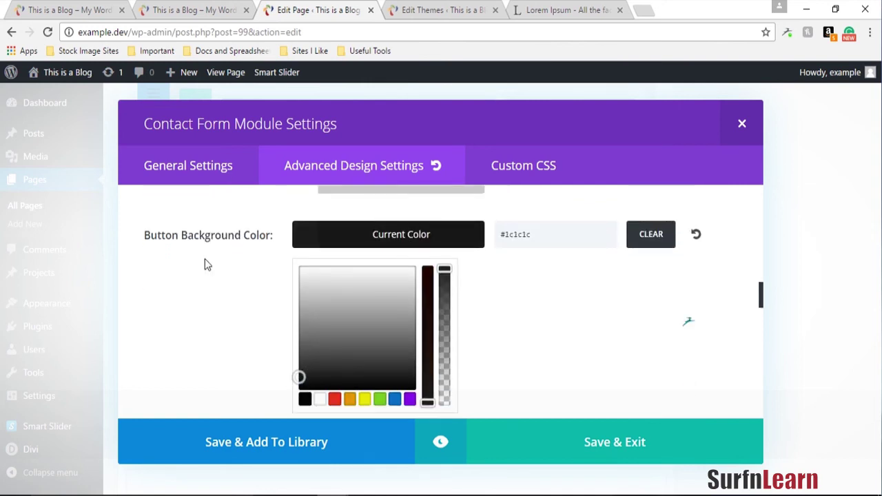
double_click(557, 230)
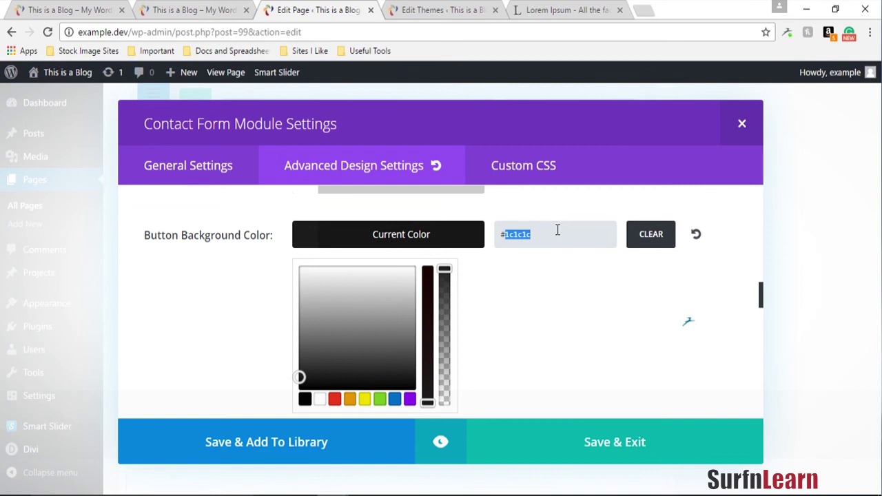
key("ctrl+c")
left_click(214, 270)
left_click(376, 255)
left_click(510, 304)
key("ctrl+v")
Give the button #ffffff hover text and a semi-transparent dark grey hover background.
scroll(211, 286, "down", 6)
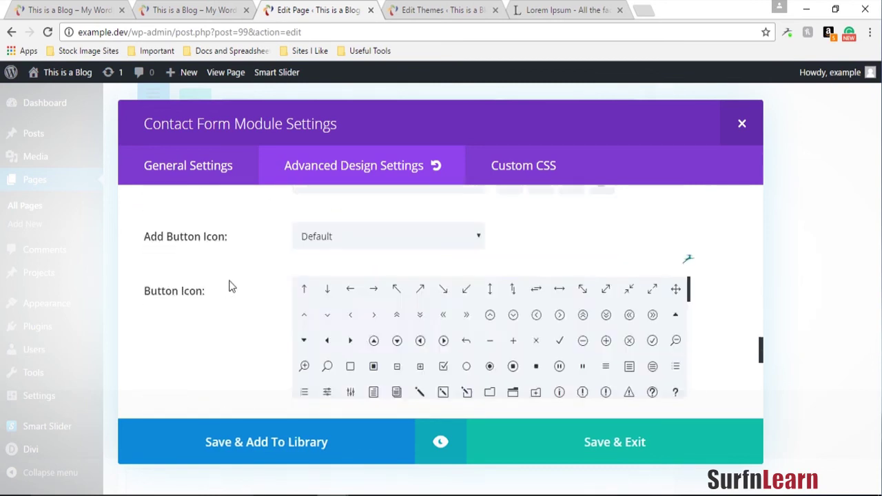
scroll(231, 288, "down", 3)
left_click(373, 278)
type("ffffff")
scroll(252, 293, "down", 3)
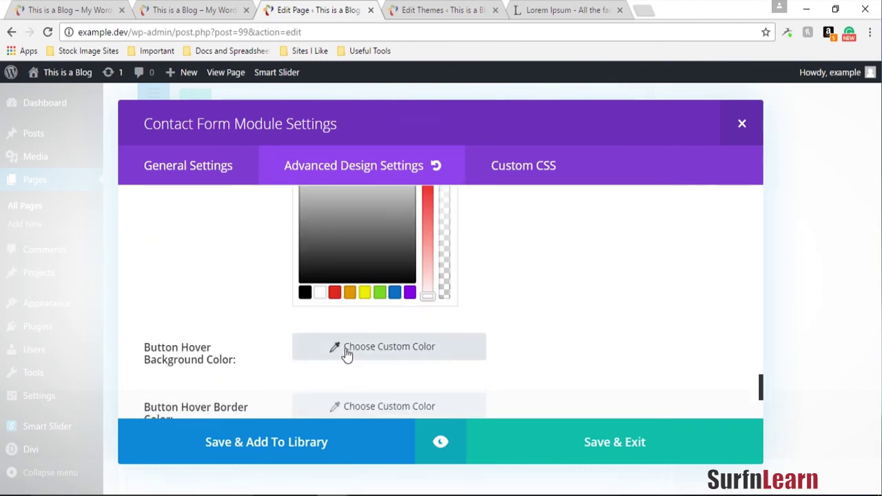
left_click(337, 348)
left_click(438, 301)
left_click_drag(444, 234, 445, 274)
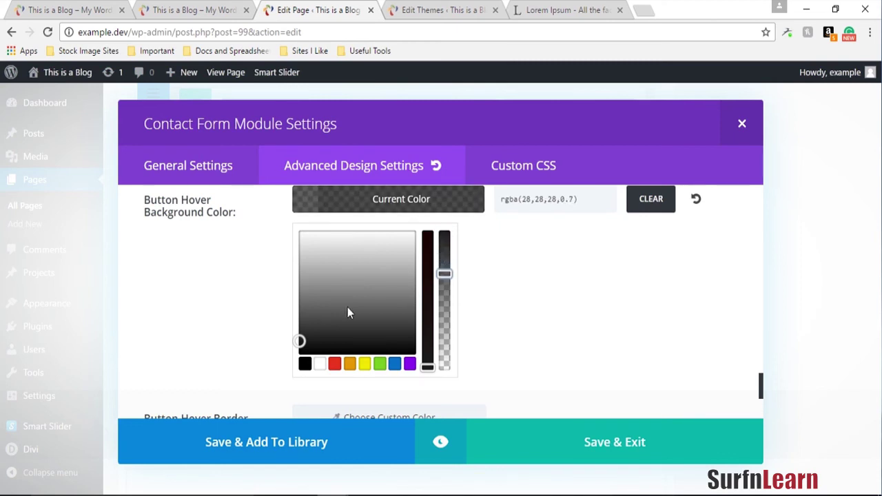
Set the button hover border colour to #1c1c1c and save the contact form settings.
scroll(223, 335, "down", 3)
left_click(364, 242)
left_click(516, 302)
key("ctrl+v")
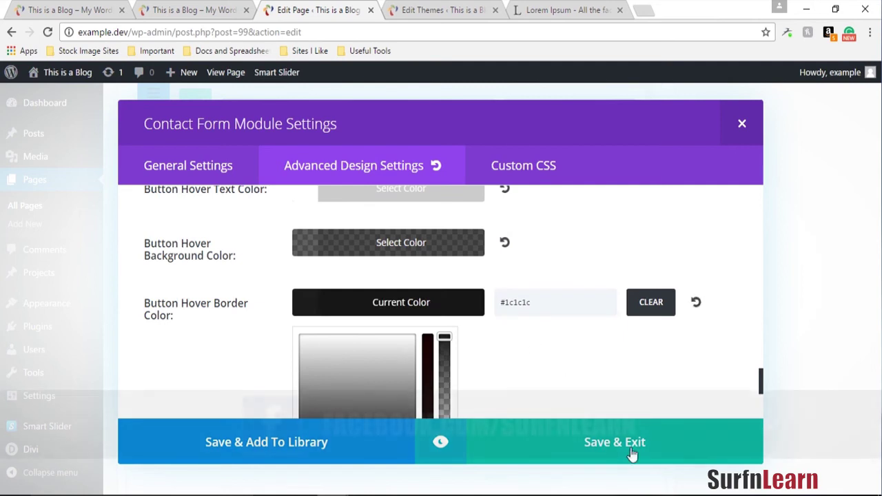
left_click(613, 443)
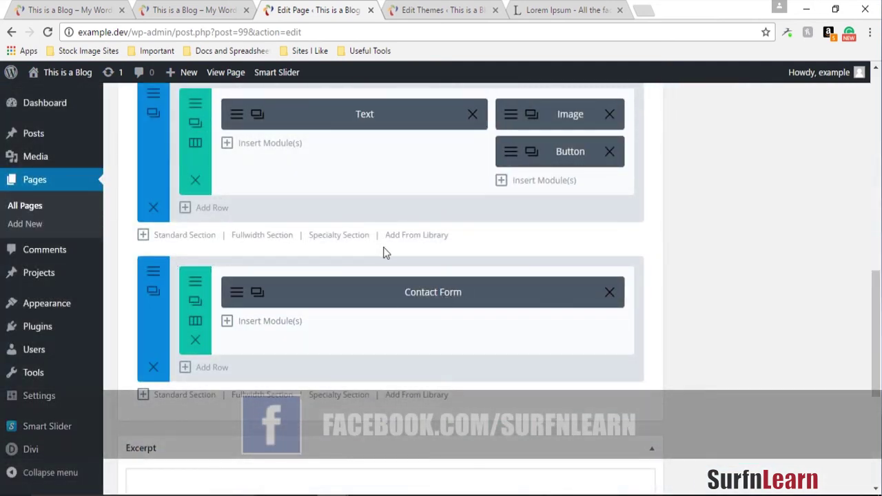
Set the contact-form section's background colour to orange #c94900 and save the section.
left_click(152, 272)
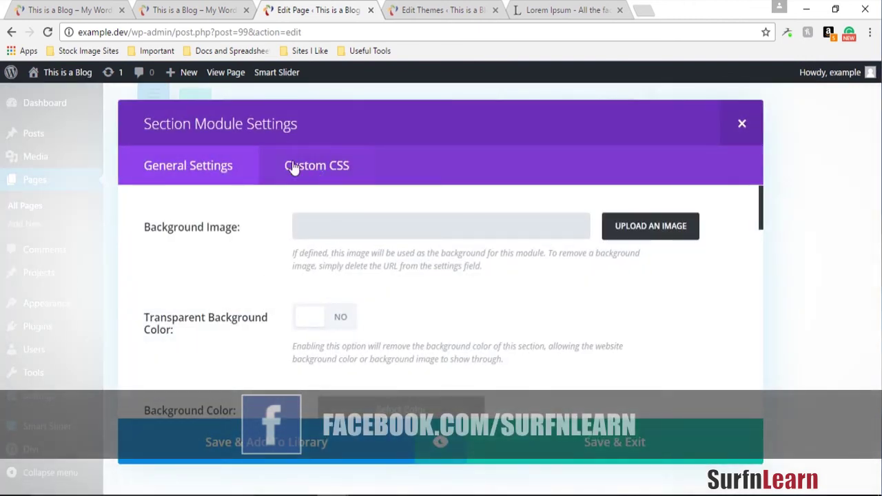
scroll(404, 324, "down", 1)
left_click(404, 328)
scroll(338, 260, "down", 3)
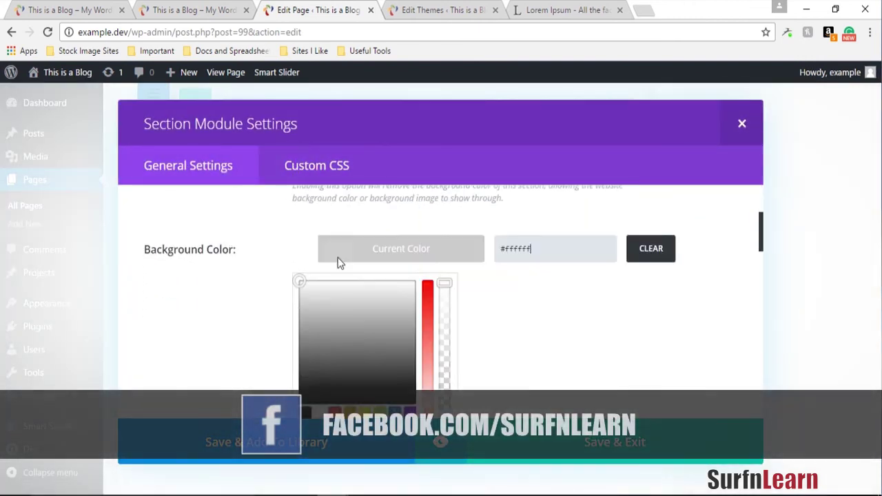
left_click(348, 304)
scroll(354, 252, "up", 1)
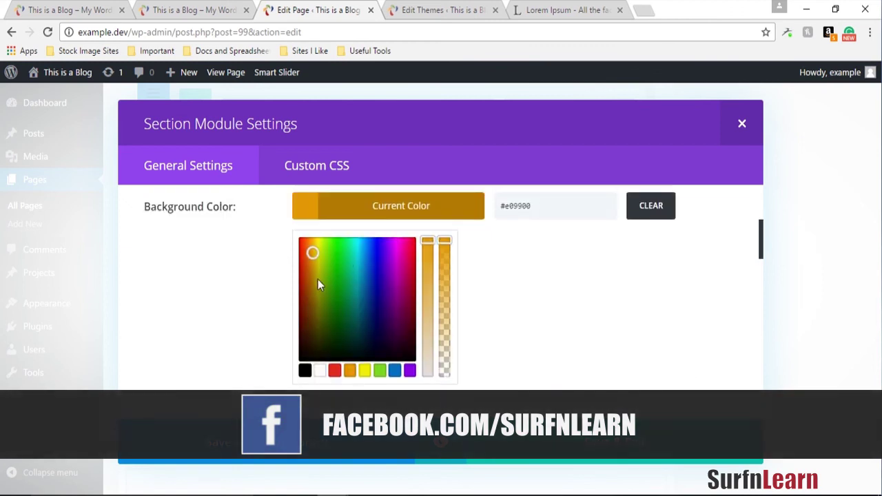
left_click(311, 275)
left_click_drag(311, 276, 307, 264)
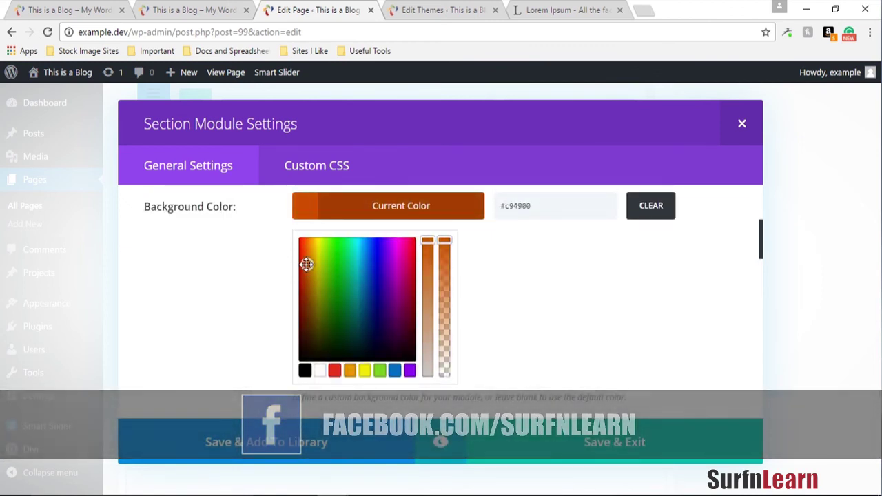
left_click(555, 430)
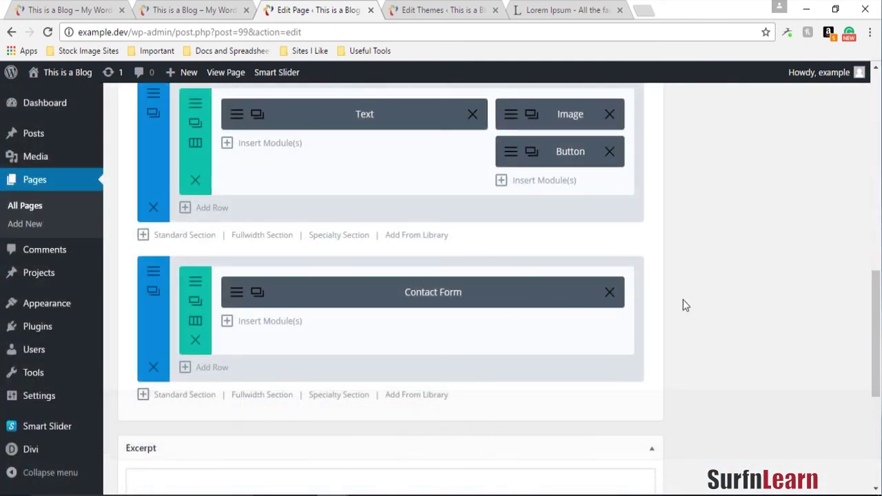
scroll(852, 246, "up", 8)
Save the Divi page changes and reload the live homepage to view them.
left_click(835, 292)
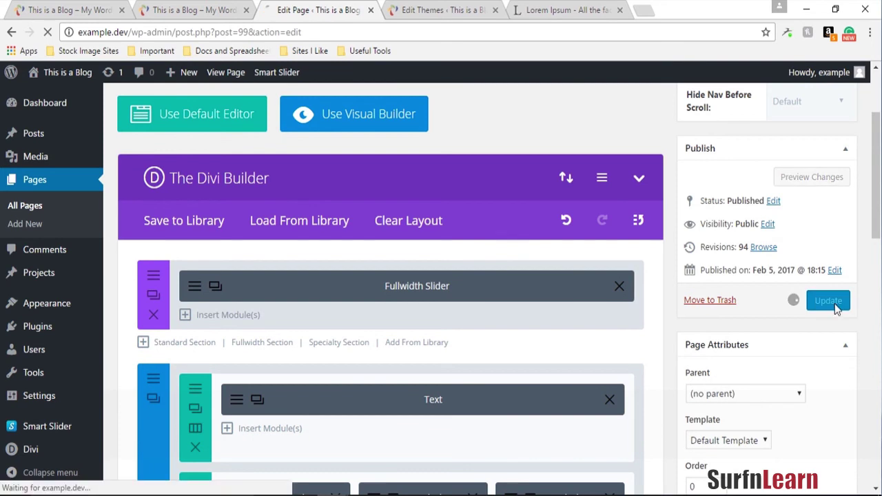
left_click(80, 9)
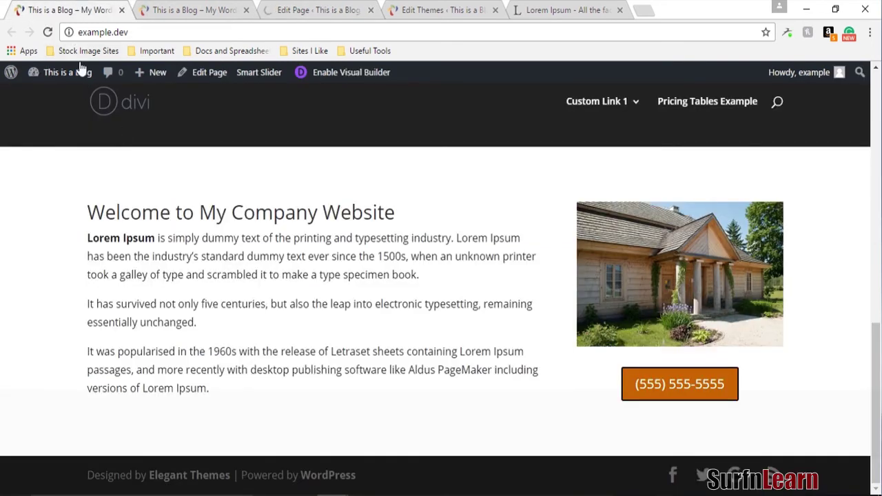
left_click(47, 32)
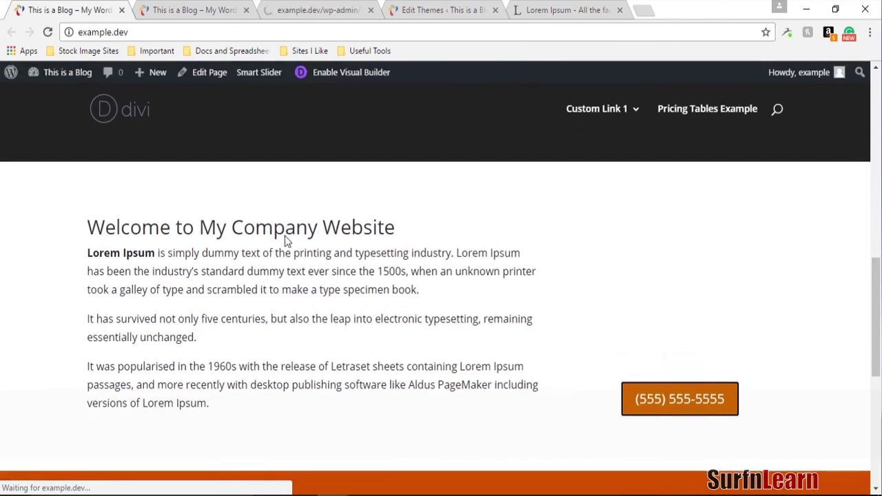
scroll(285, 240, "down", 4)
scroll(287, 241, "down", 2)
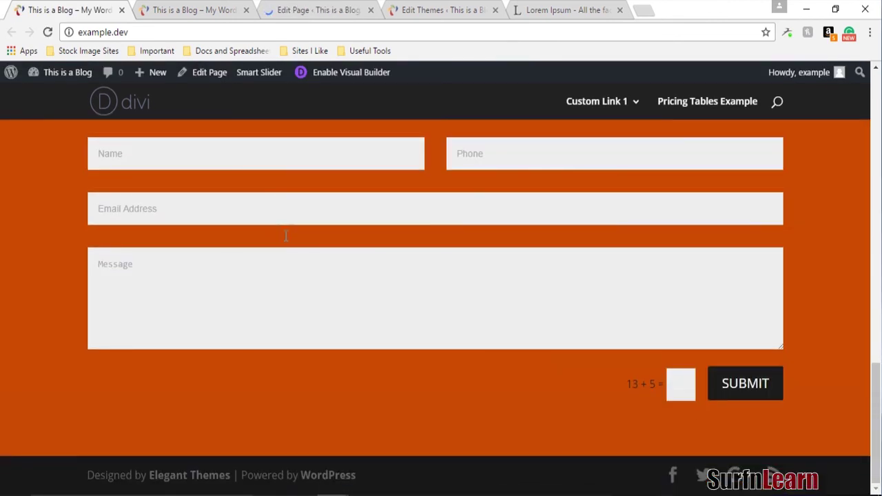
scroll(285, 238, "up", 6)
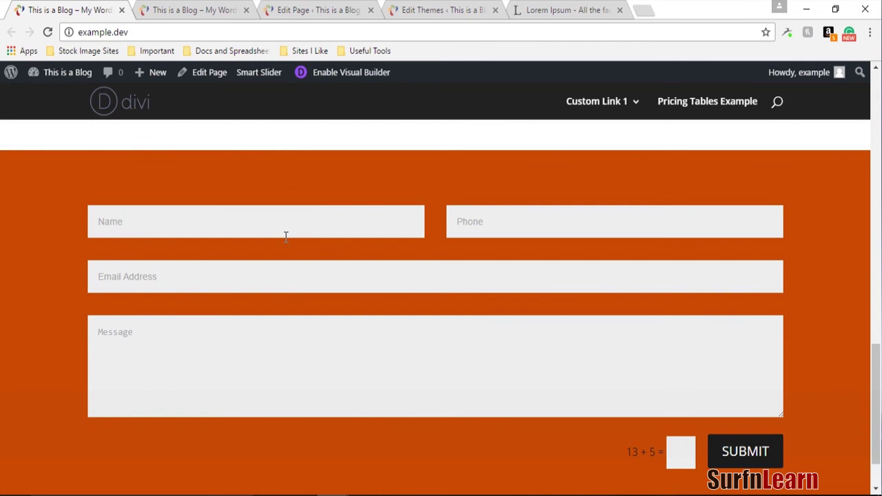
scroll(289, 244, "up", 4)
scroll(290, 245, "down", 10)
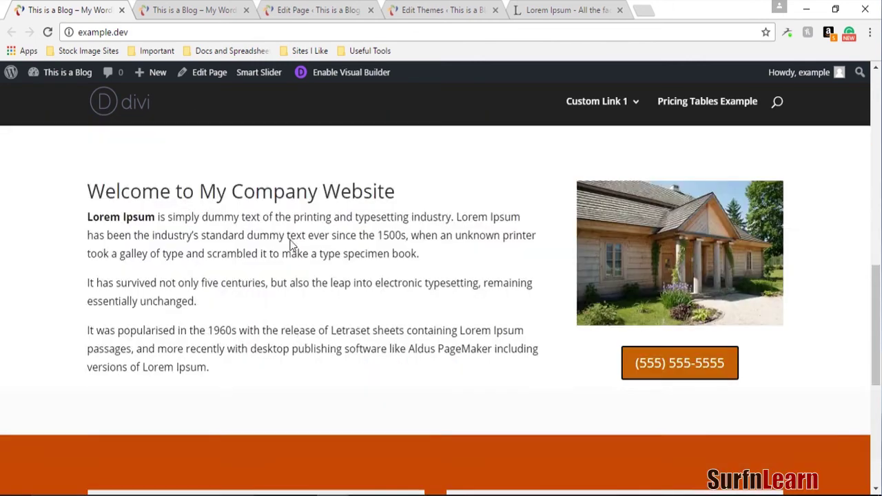
scroll(290, 239, "up", 5)
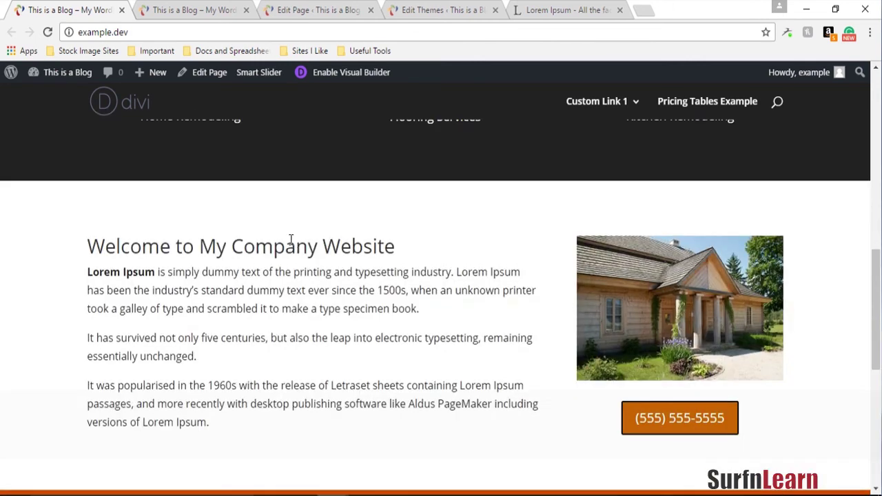
scroll(292, 250, "down", 5)
Scroll the live homepage to inspect the orange borders on the three What We Do images.
left_click(519, 317)
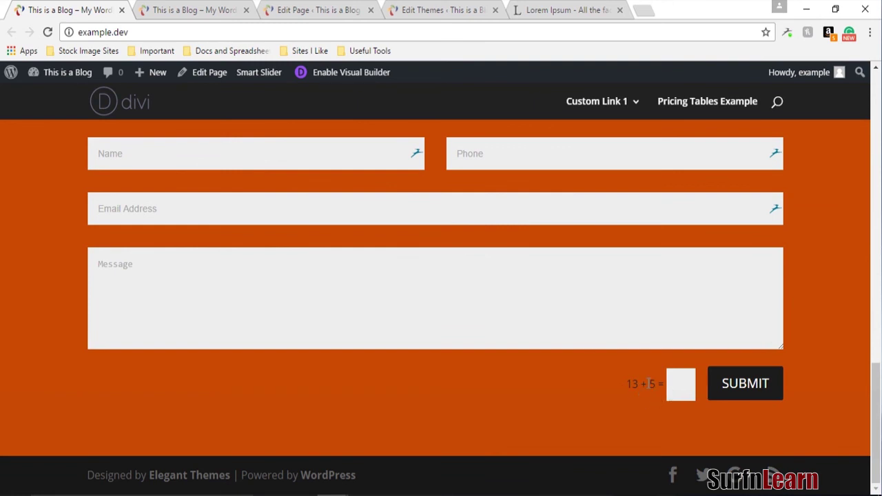
scroll(582, 404, "up", 9)
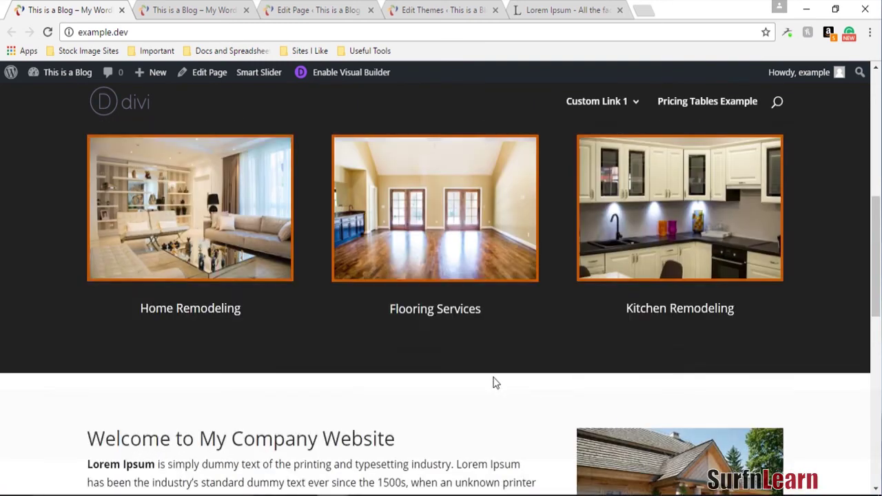
scroll(493, 383, "up", 4)
scroll(493, 383, "down", 6)
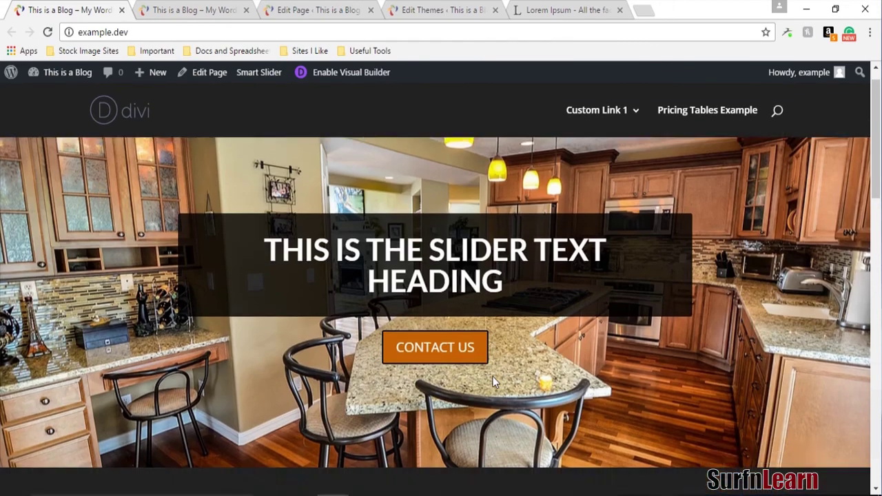
scroll(492, 382, "down", 9)
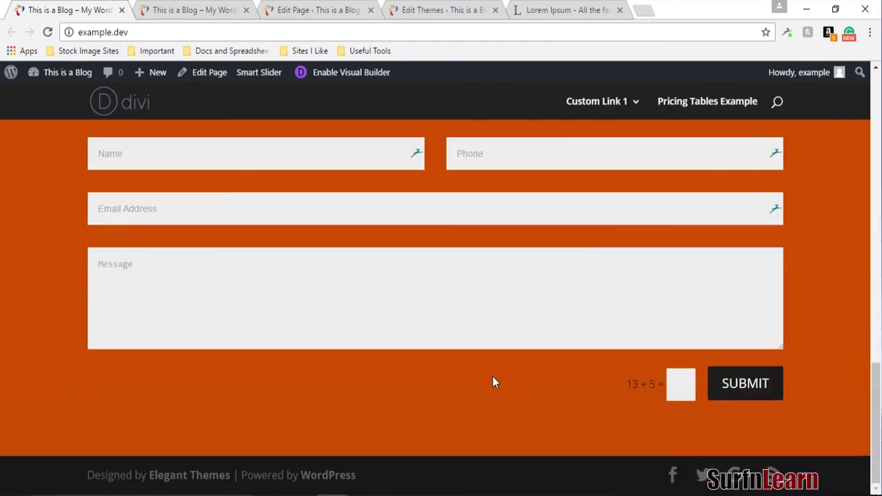
scroll(493, 383, "up", 7)
scroll(493, 381, "up", 5)
scroll(493, 381, "down", 5)
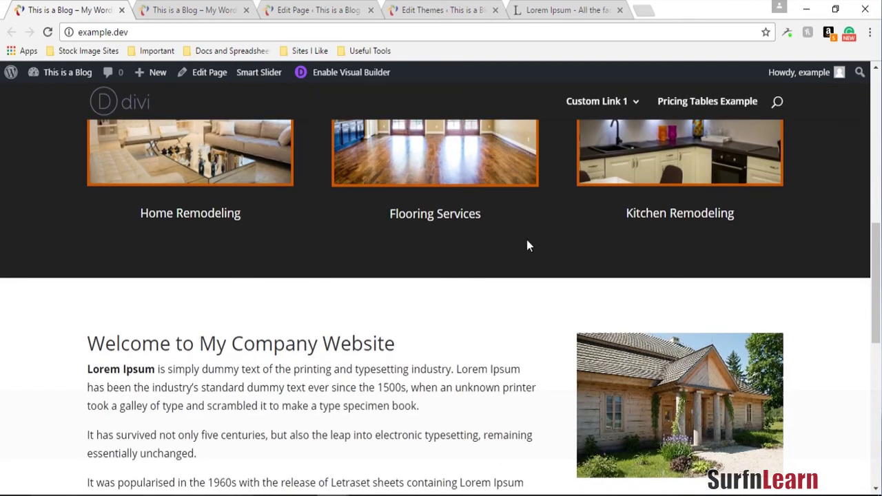
scroll(527, 243, "up", 4)
scroll(529, 226, "down", 1)
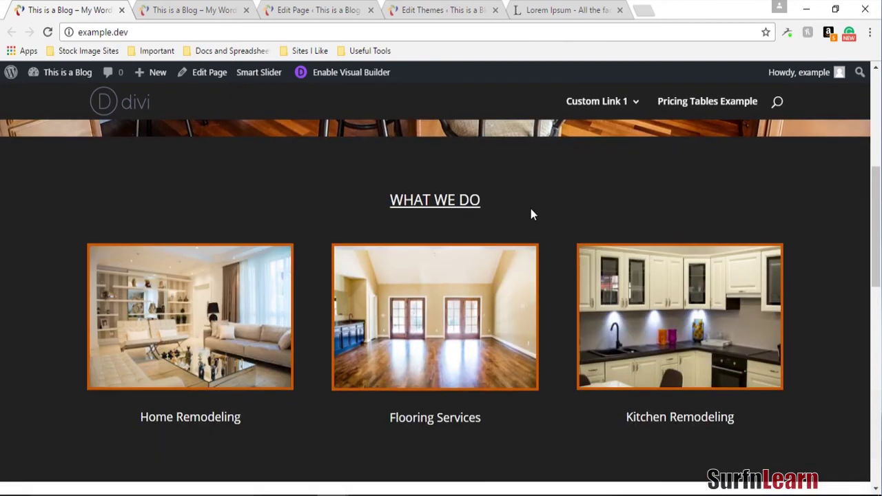
scroll(531, 212, "down", 1)
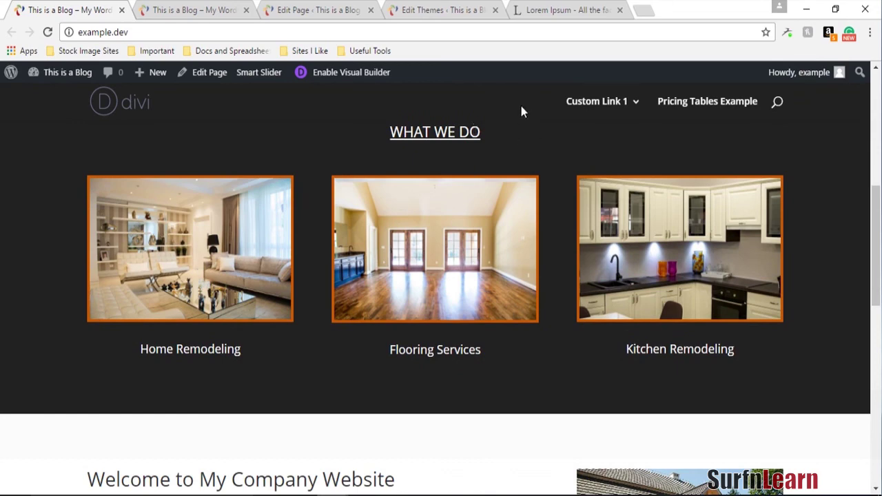
scroll(548, 202, "up", 2)
scroll(548, 216, "down", 3)
scroll(546, 224, "up", 5)
scroll(546, 223, "down", 4)
scroll(546, 228, "up", 1)
scroll(546, 202, "down", 2)
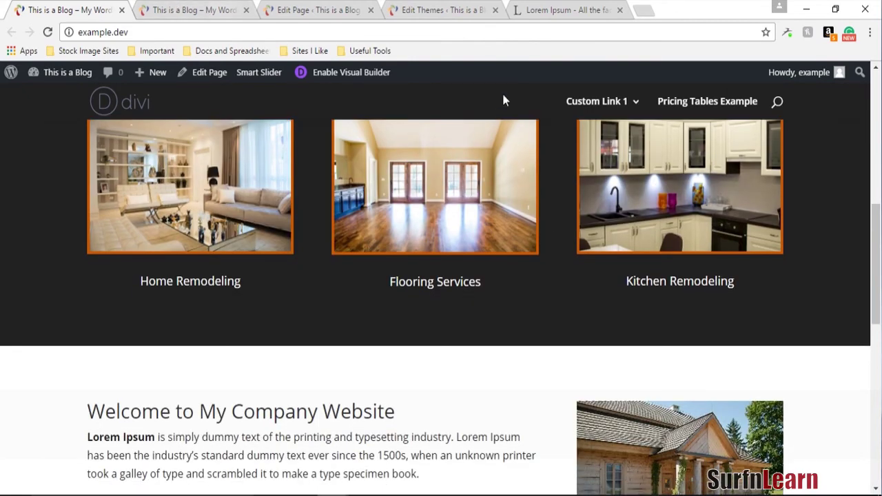
scroll(520, 223, "up", 4)
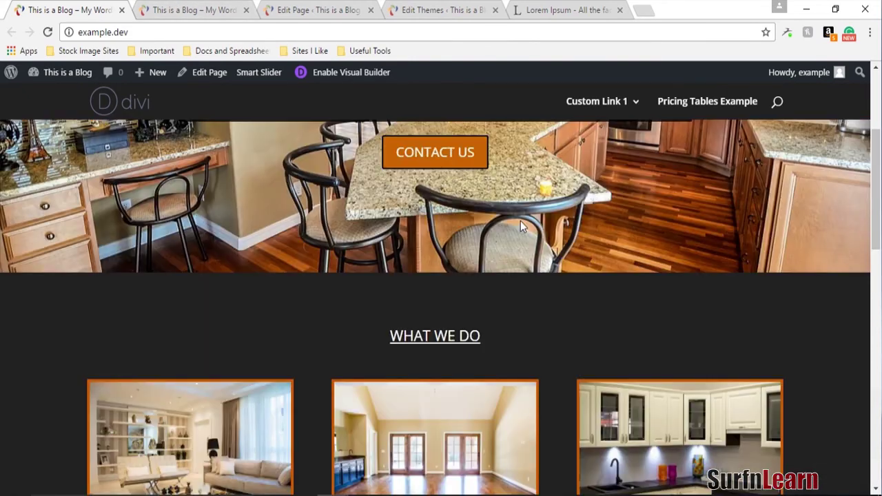
scroll(519, 228, "down", 3)
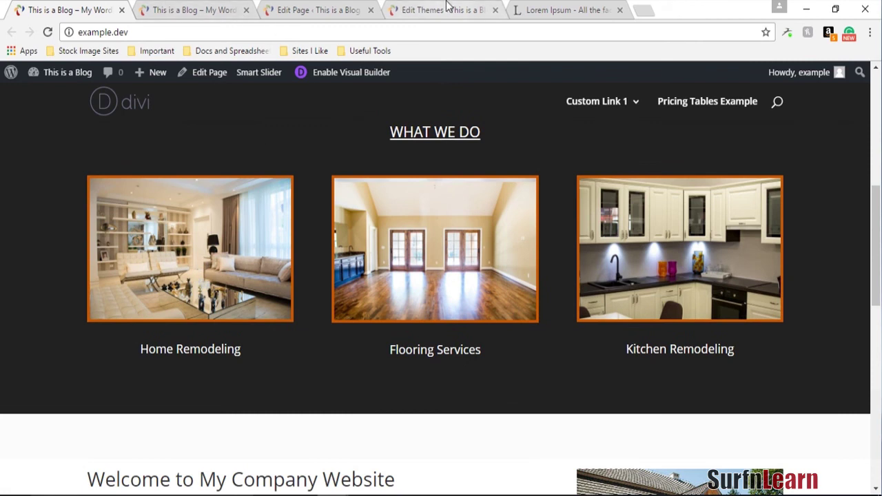
Append '#main-header { border-bottom: 2px #c95700 solid; }' to style.css and save the file.
left_click(446, 8)
scroll(327, 354, "down", 3)
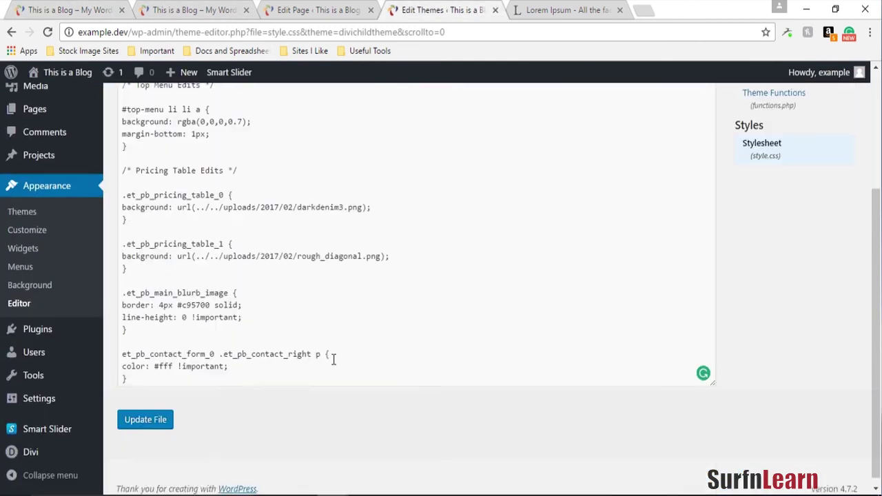
left_click(350, 355)
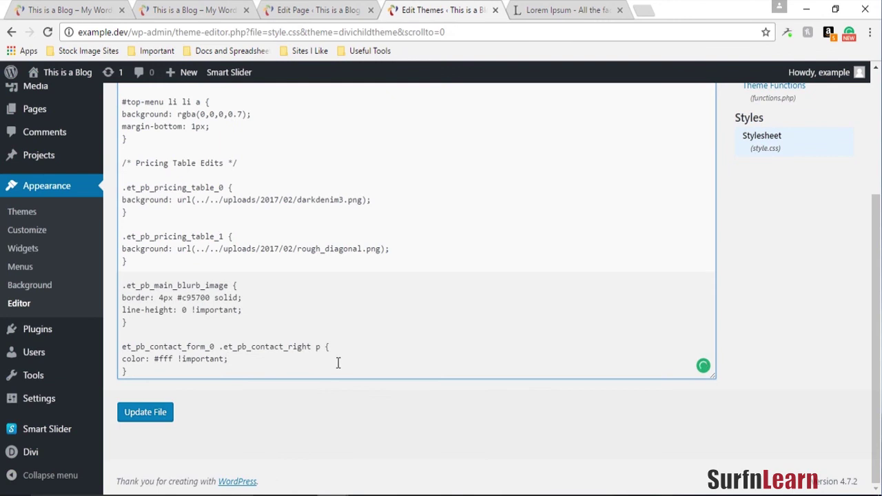
key("Return")
key("Return")
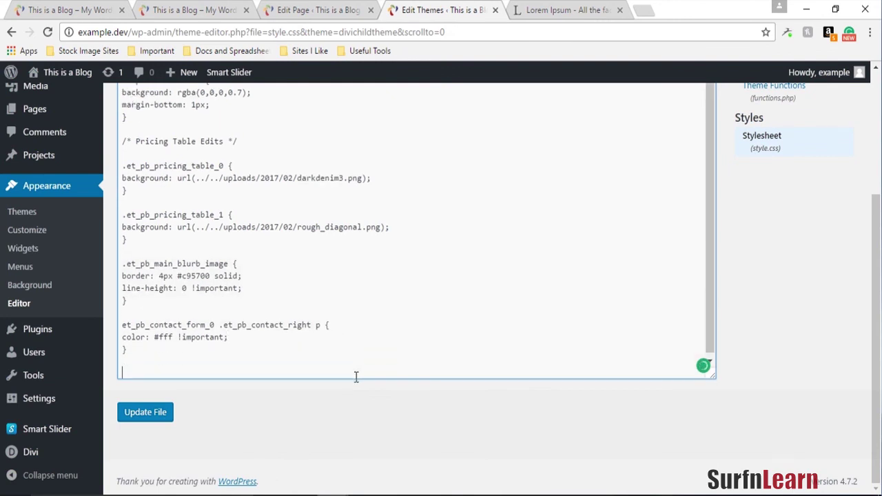
type("#main-header {")
key("Return")
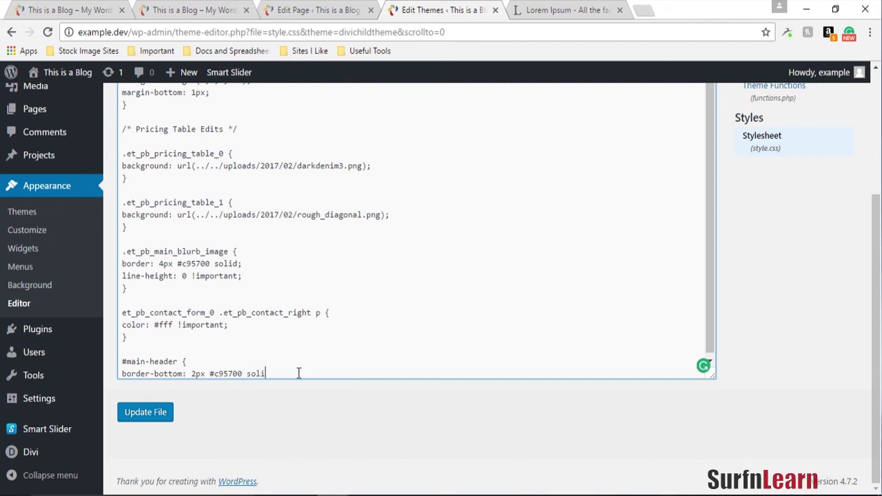
type("d;")
key("Return")
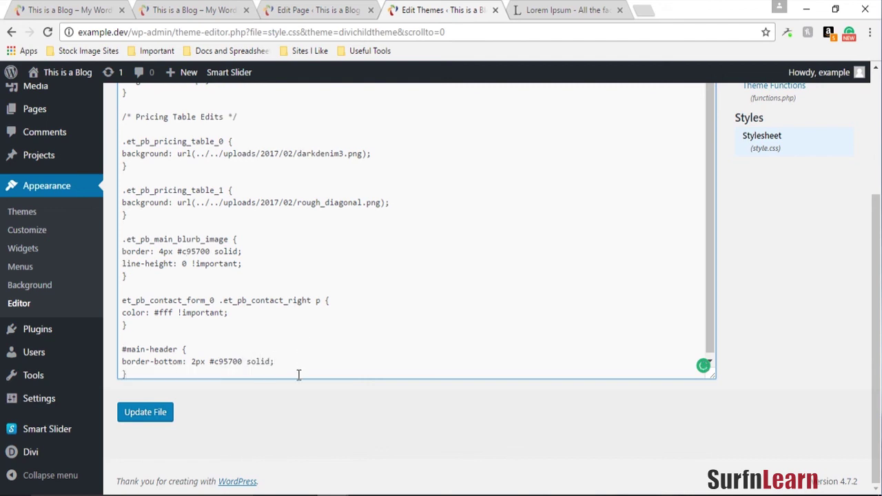
left_click(169, 414)
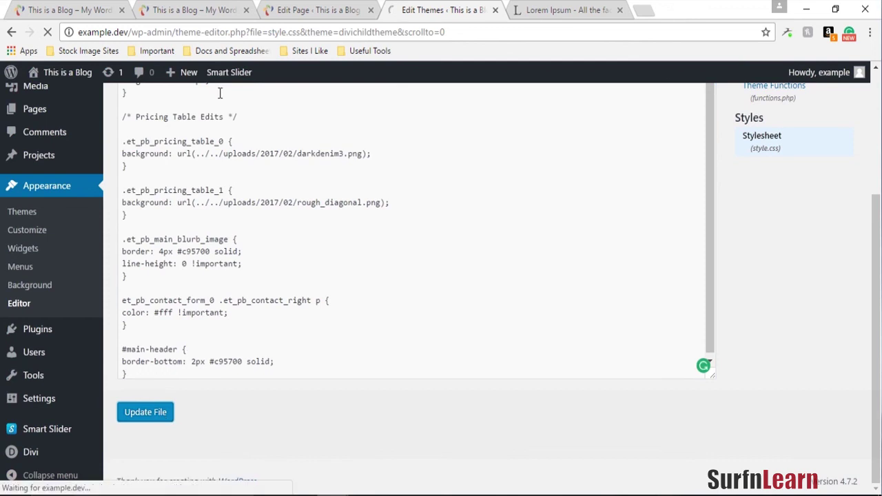
Reload the live homepage to load the new styles and close the duplicate homepage tab.
left_click(124, 8)
left_click(49, 32)
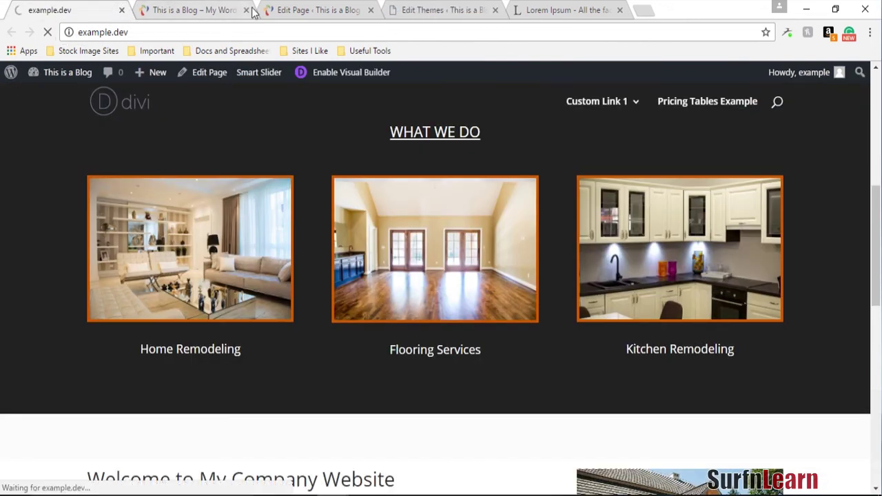
left_click(246, 9)
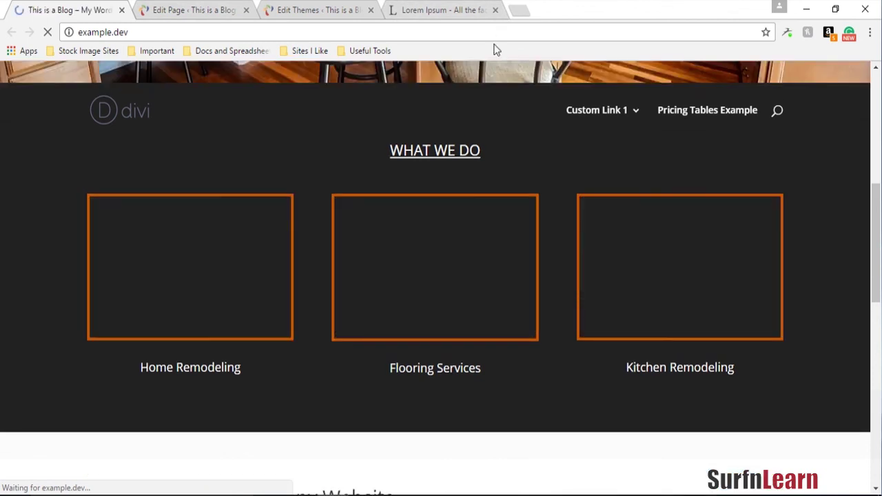
scroll(521, 272, "up", 3)
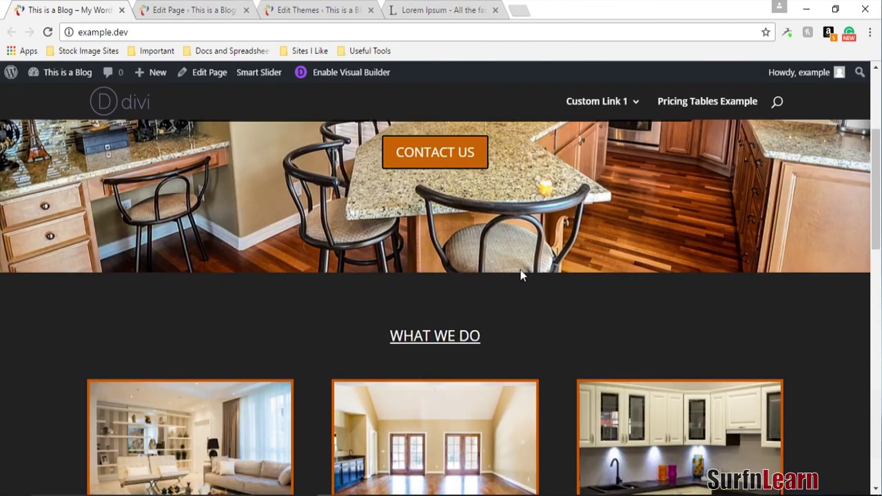
left_click(48, 33)
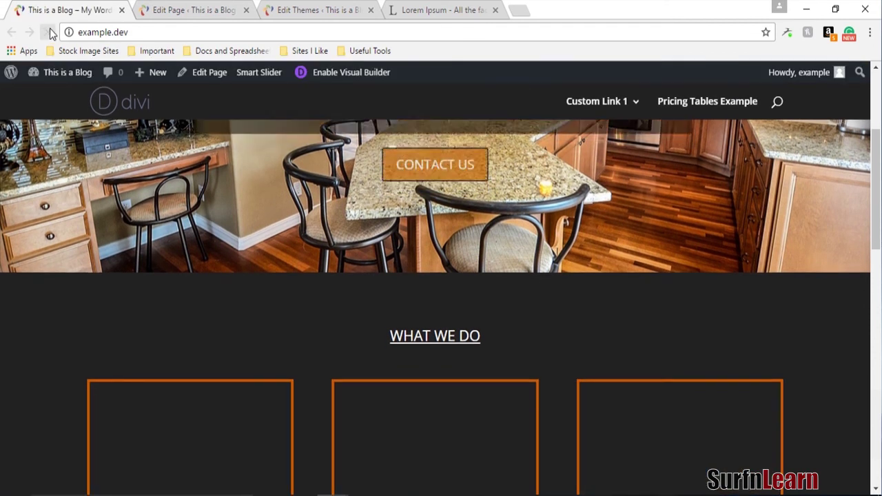
left_click(48, 32)
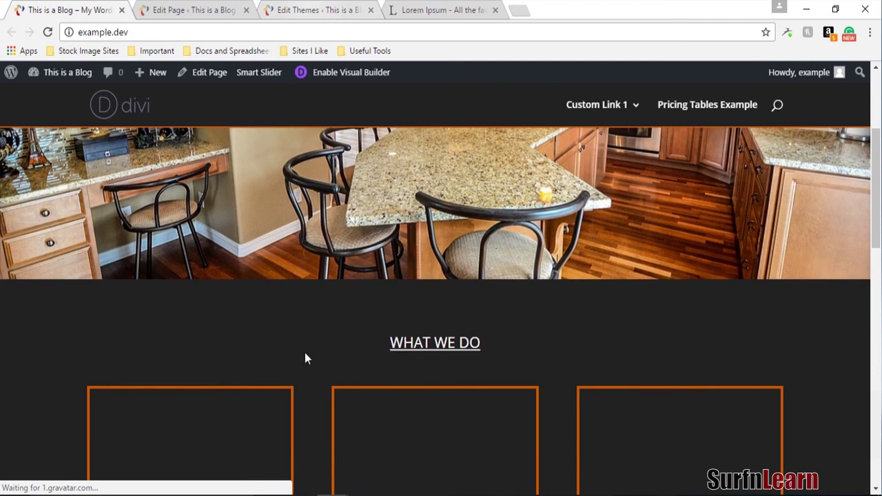
Reload once more and confirm the thin orange border beneath the dark header.
scroll(323, 316, "down", 5)
scroll(323, 317, "up", 6)
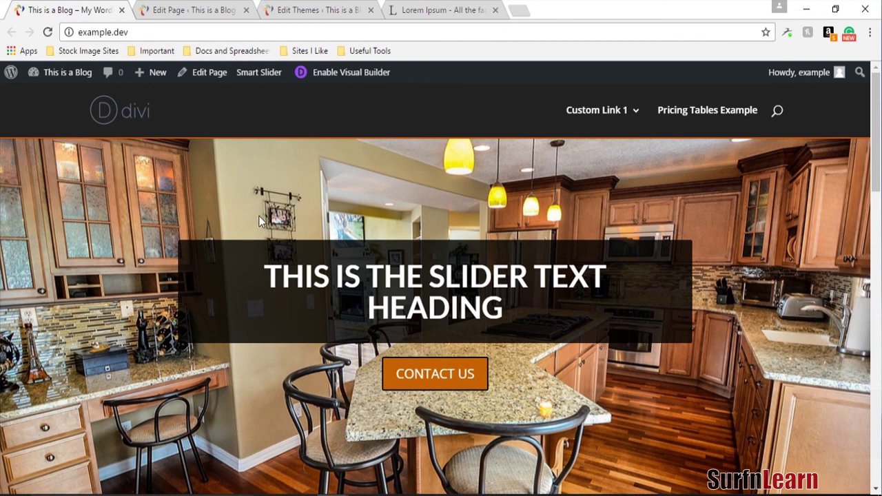
left_click(47, 35)
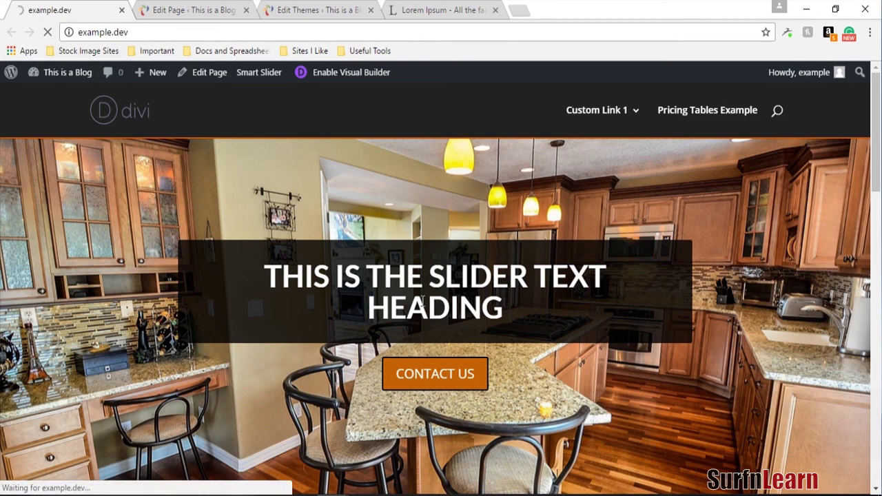
scroll(421, 331, "down", 4)
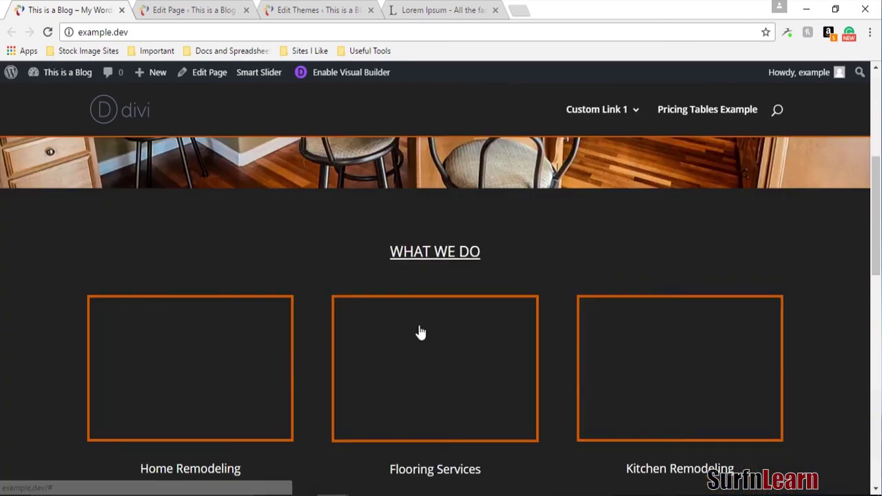
scroll(420, 333, "down", 10)
scroll(420, 332, "down", 5)
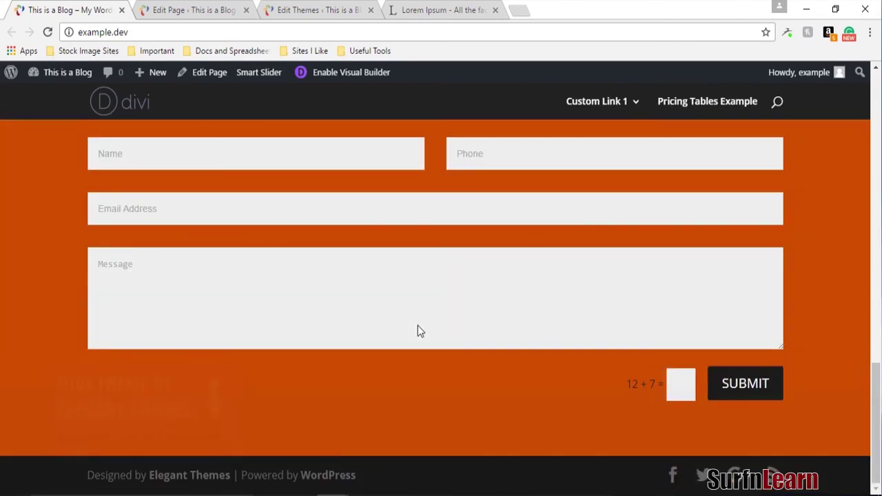
scroll(417, 332, "up", 19)
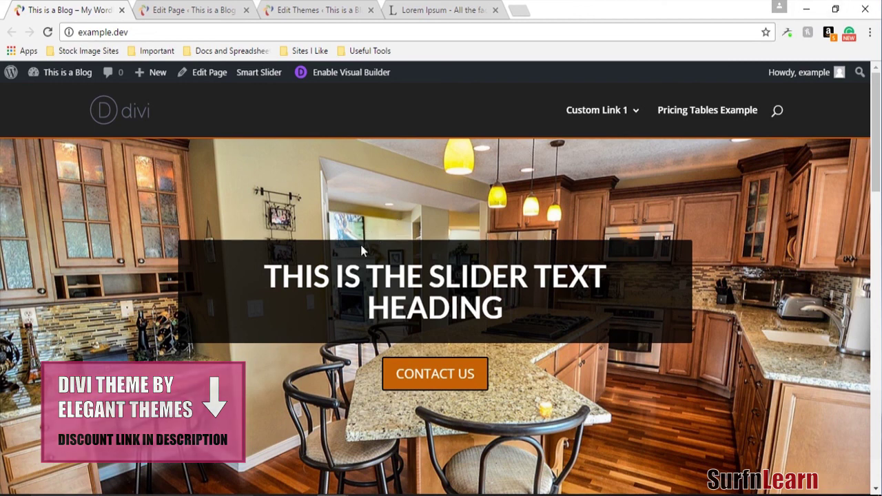
scroll(419, 266, "down", 1)
scroll(404, 303, "down", 2)
scroll(404, 303, "up", 3)
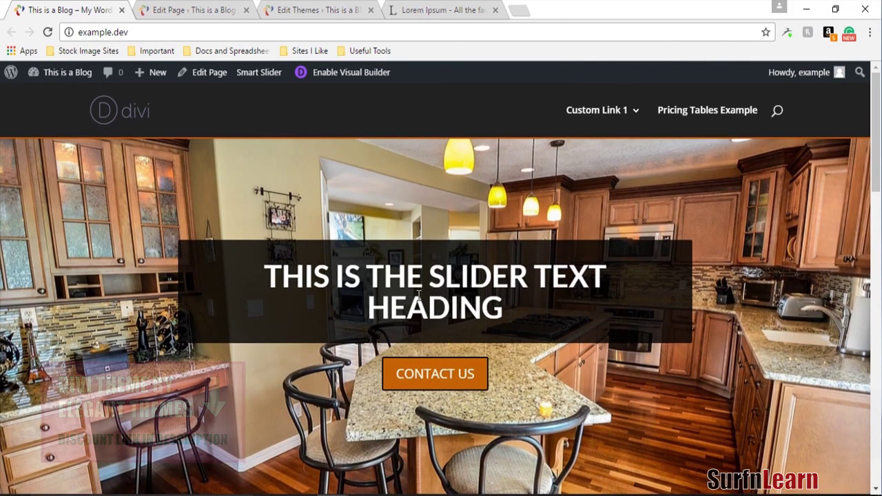
Preview the homepage in DevTools device mode as a Galaxy S5 and reload it.
right_click(433, 230)
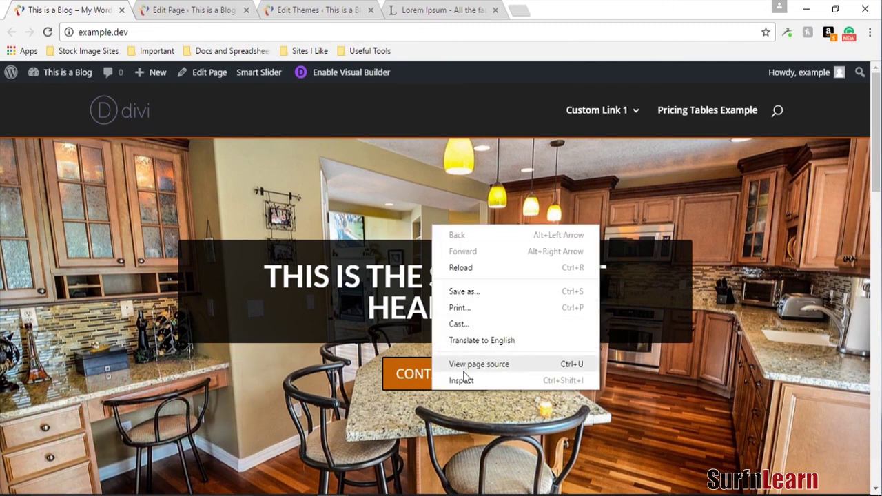
key("Escape")
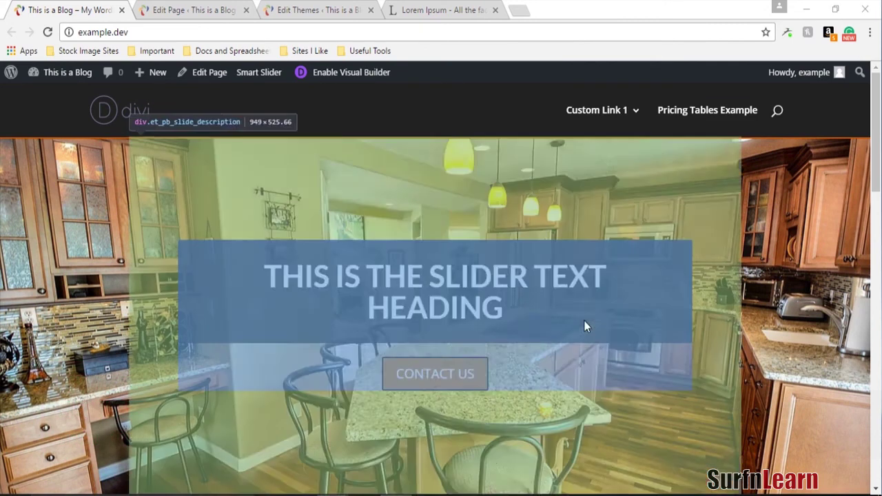
key("ctrl+shift+m")
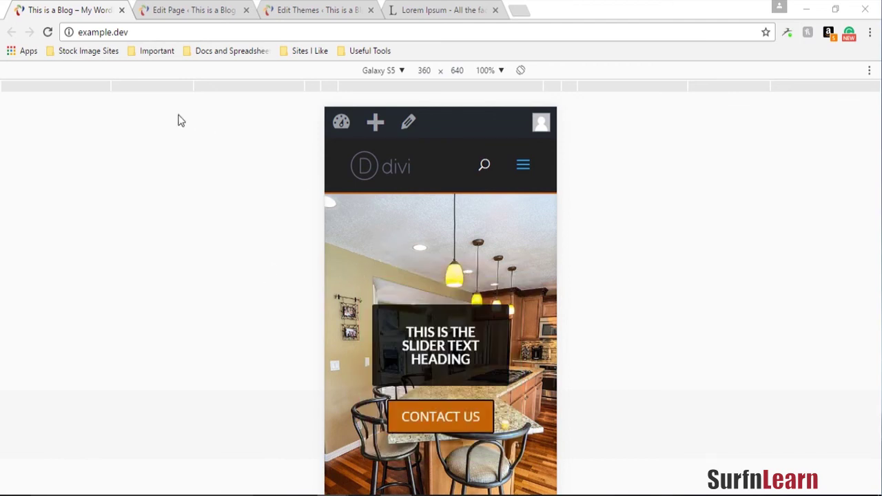
left_click(48, 33)
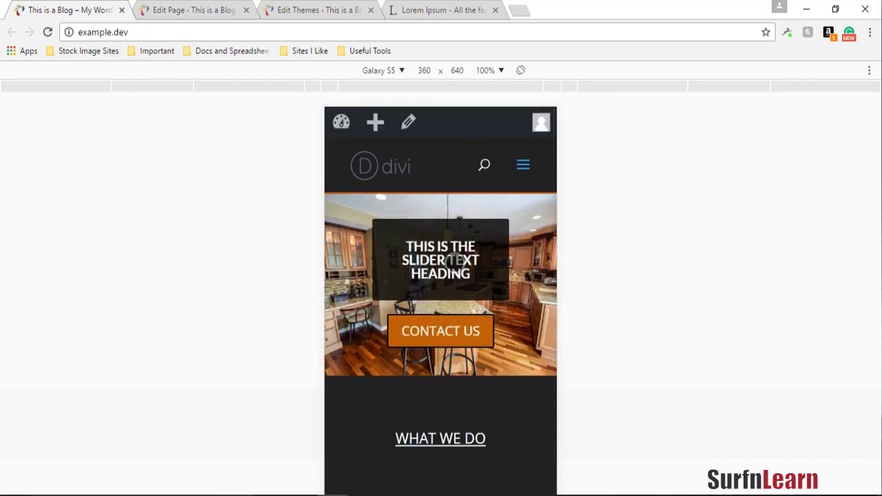
Scroll the mobile layout and toggle the hamburger navigation menu open and closed.
scroll(518, 307, "down", 2)
scroll(518, 307, "down", 9)
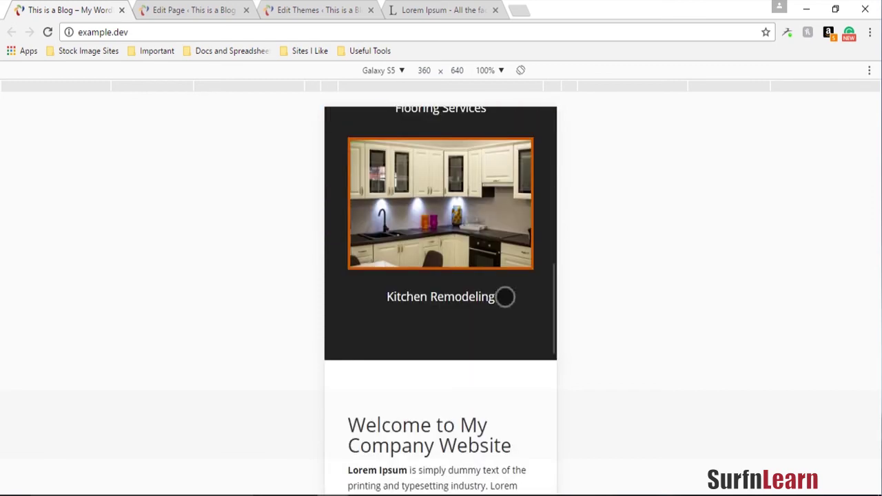
scroll(505, 296, "down", 10)
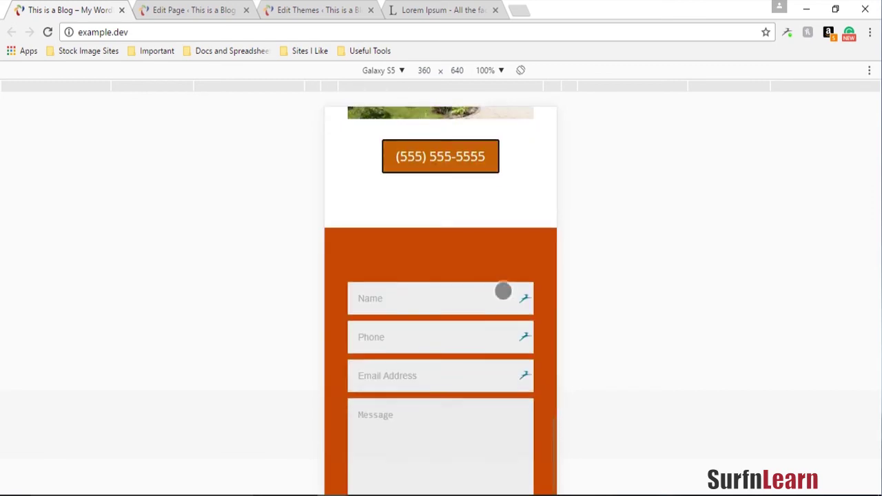
scroll(503, 292, "down", 2)
scroll(504, 289, "up", 15)
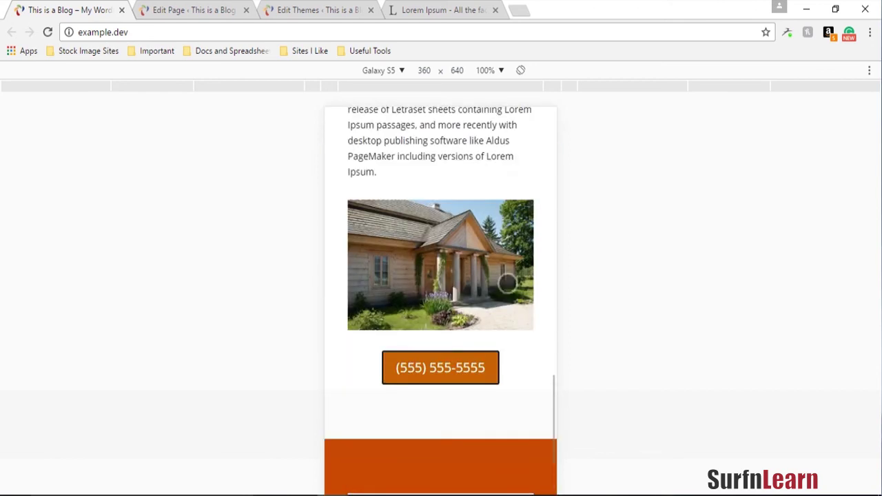
scroll(507, 281, "up", 10)
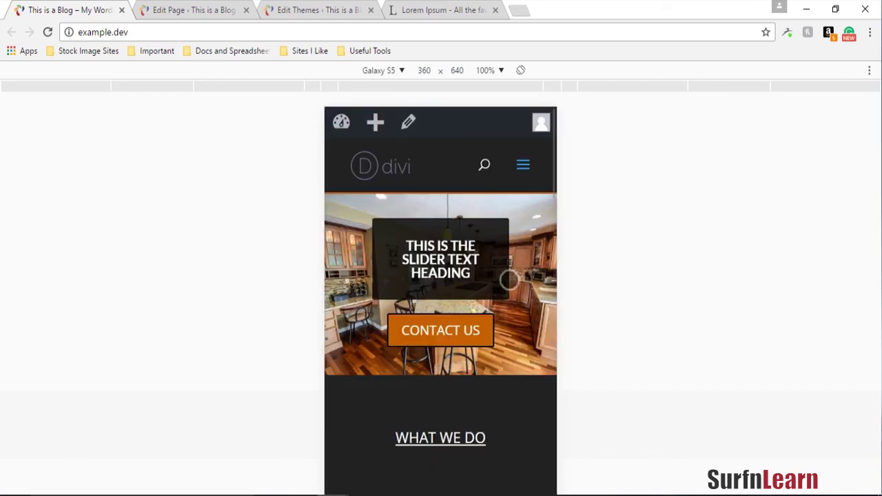
left_click(536, 163)
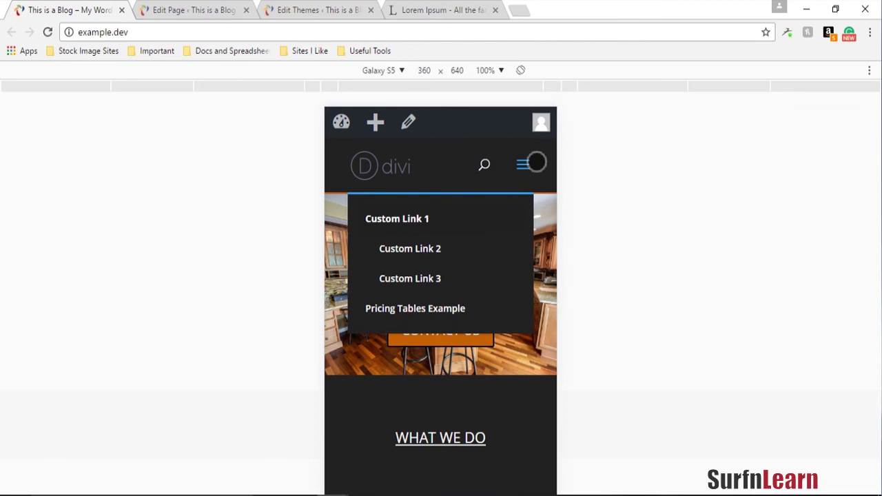
left_click(532, 163)
scroll(515, 292, "down", 2)
scroll(518, 298, "up", 2)
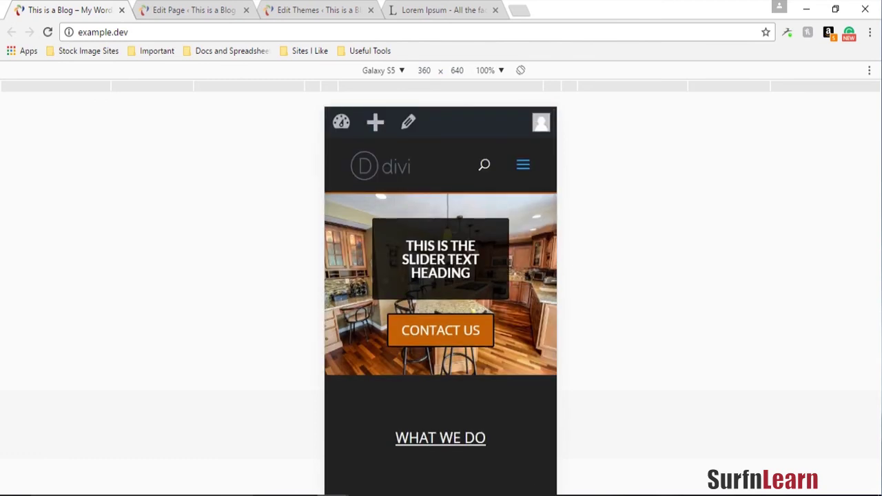